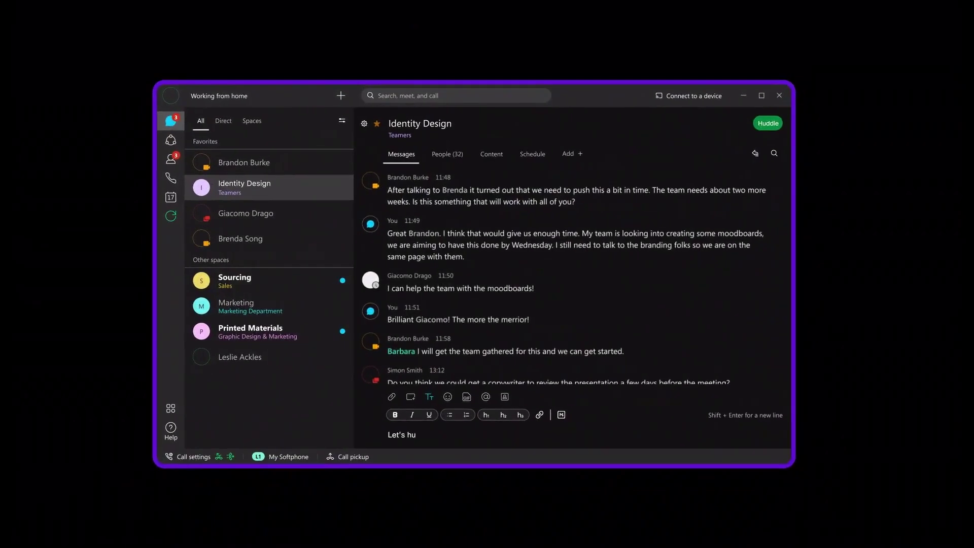
Send the message "Let's huddle!" in the Identity Design space and start a huddle.
key("Return")
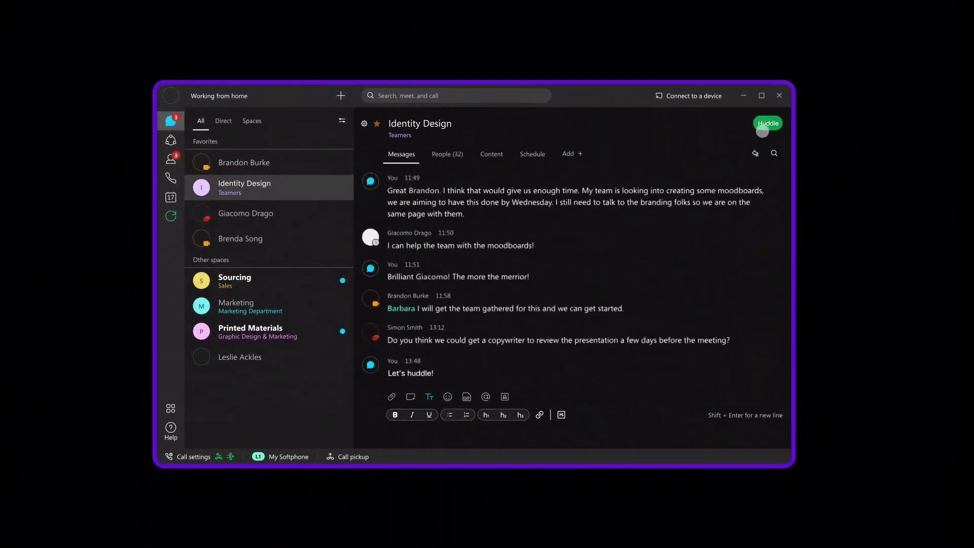
left_click(763, 127)
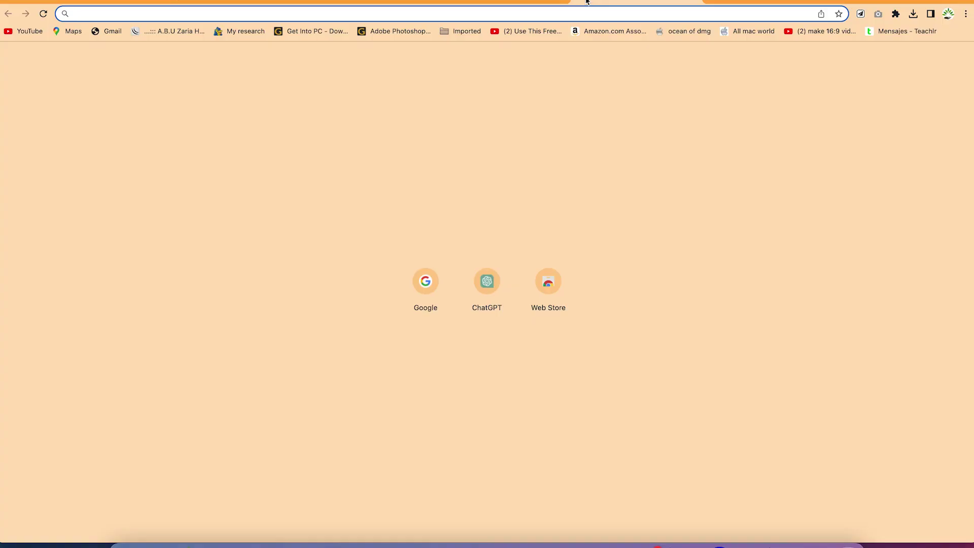
Search Google for "webex" and open the official webex.com site from the results.
type("g")
key("Return")
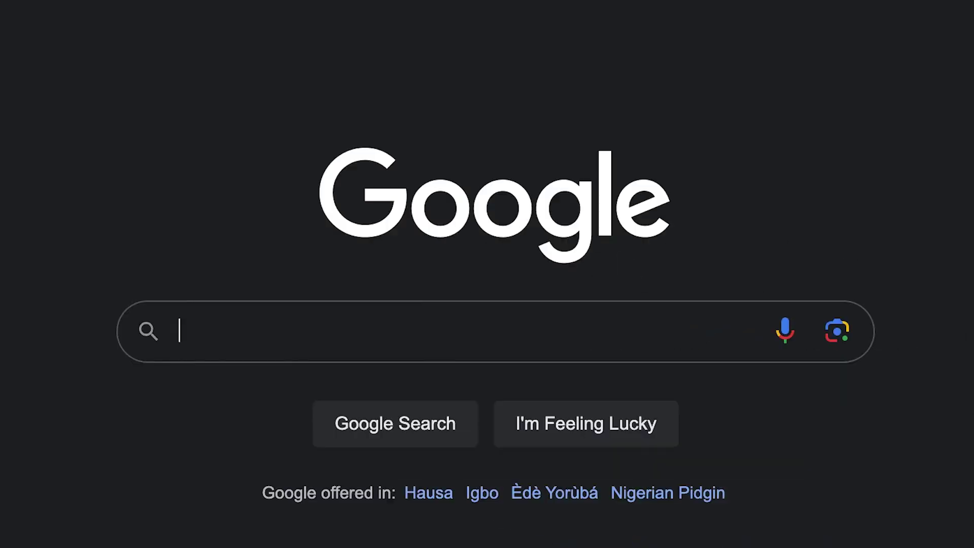
type("webex")
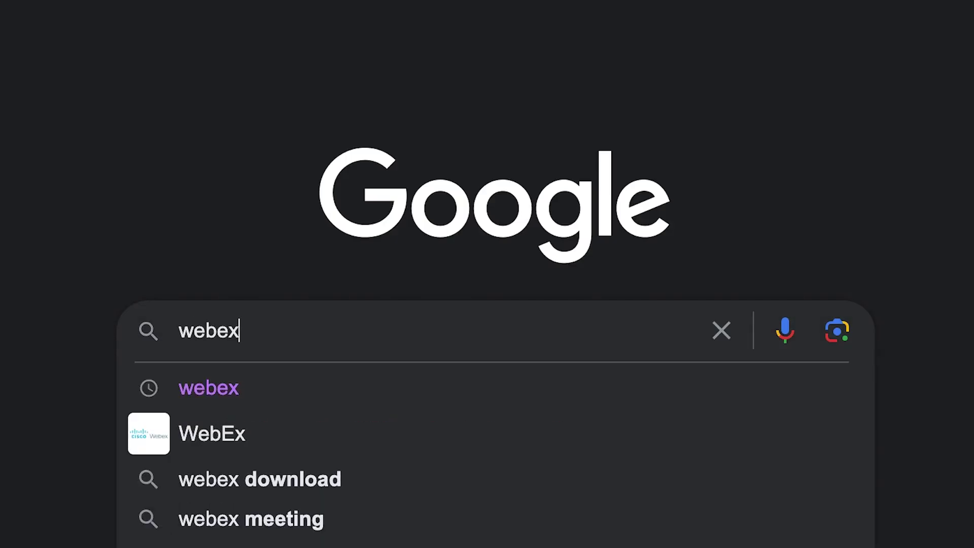
key("Return")
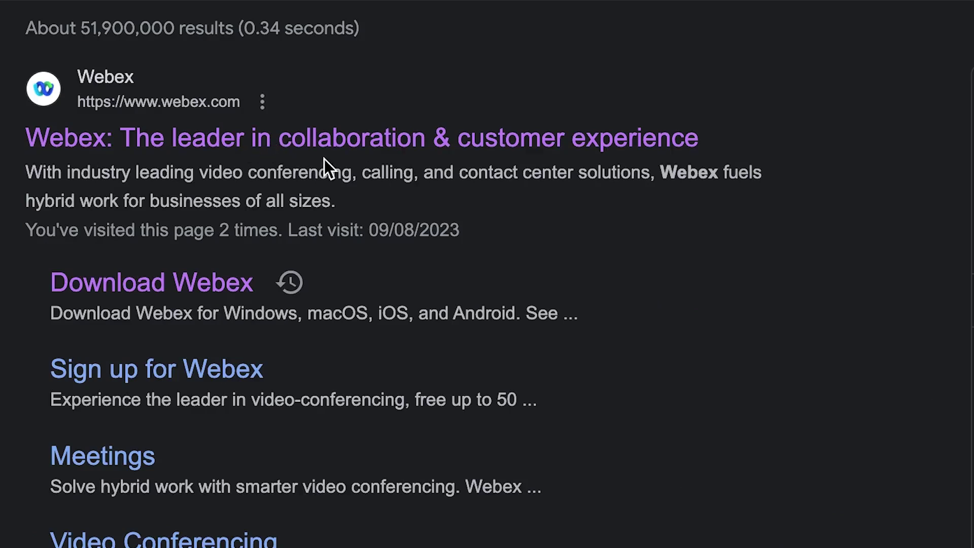
left_click(482, 146)
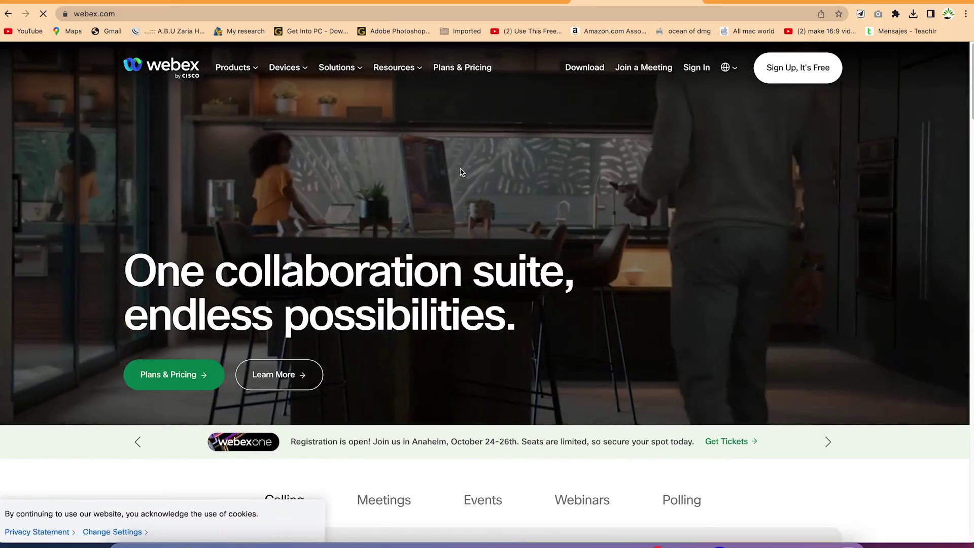
Look over the Webex homepage and open its download page.
scroll(406, 203, "down", 10)
scroll(410, 213, "down", 10)
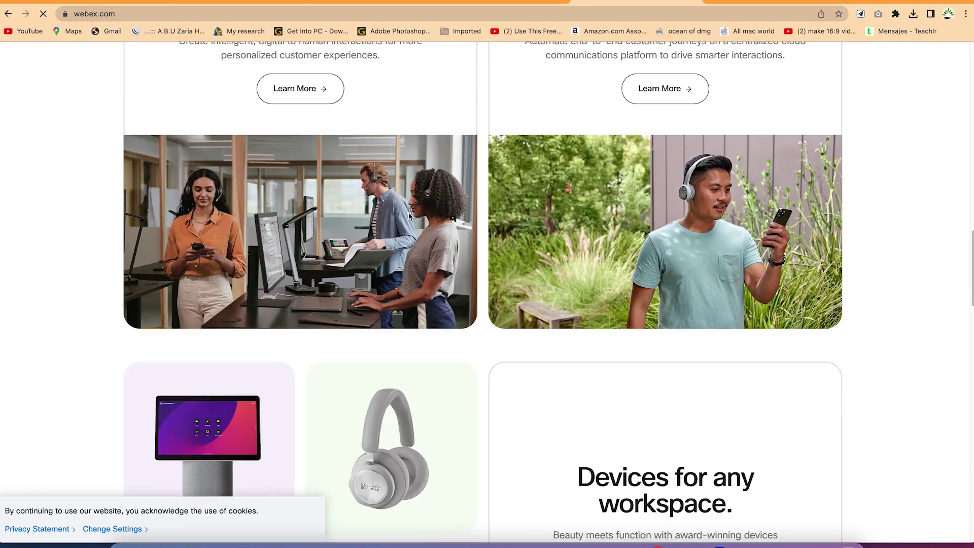
scroll(410, 217, "up", 15)
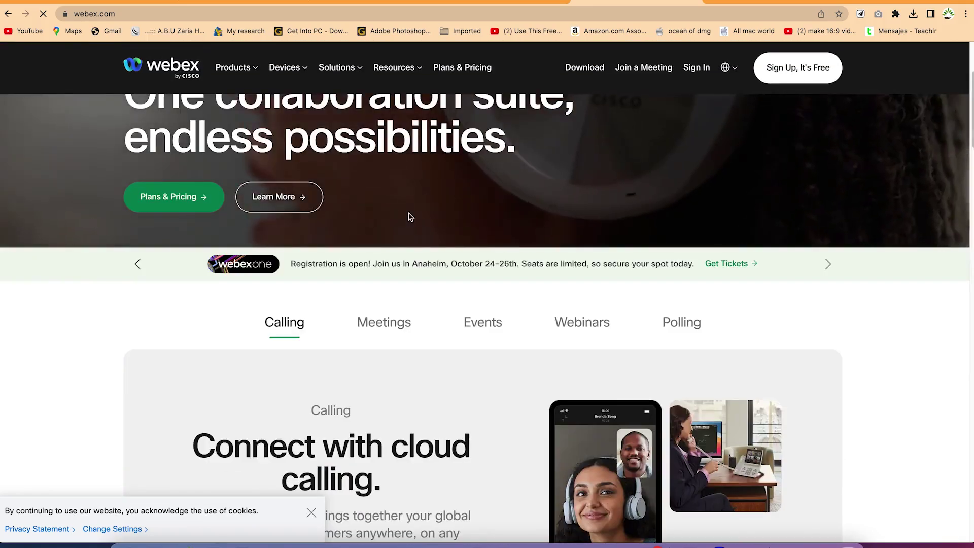
scroll(410, 217, "up", 4)
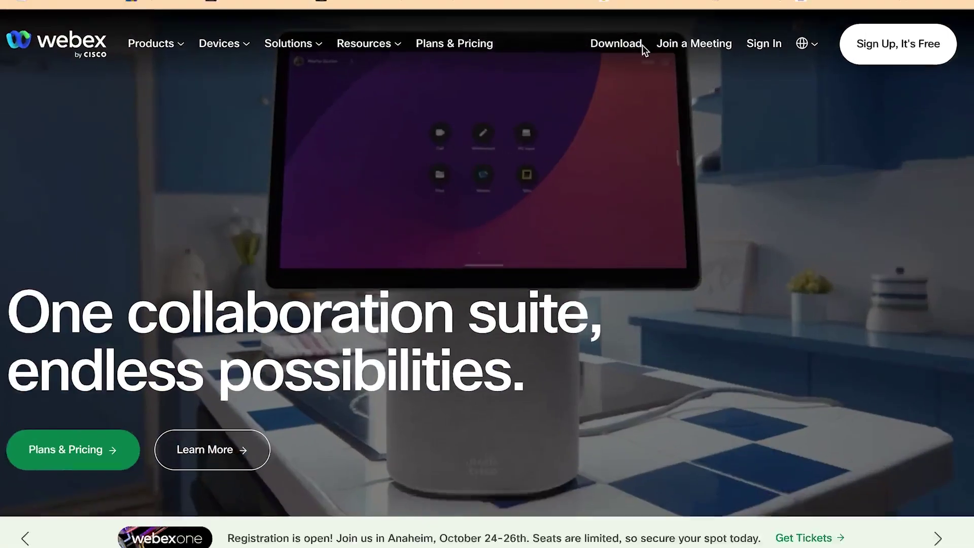
left_click(586, 68)
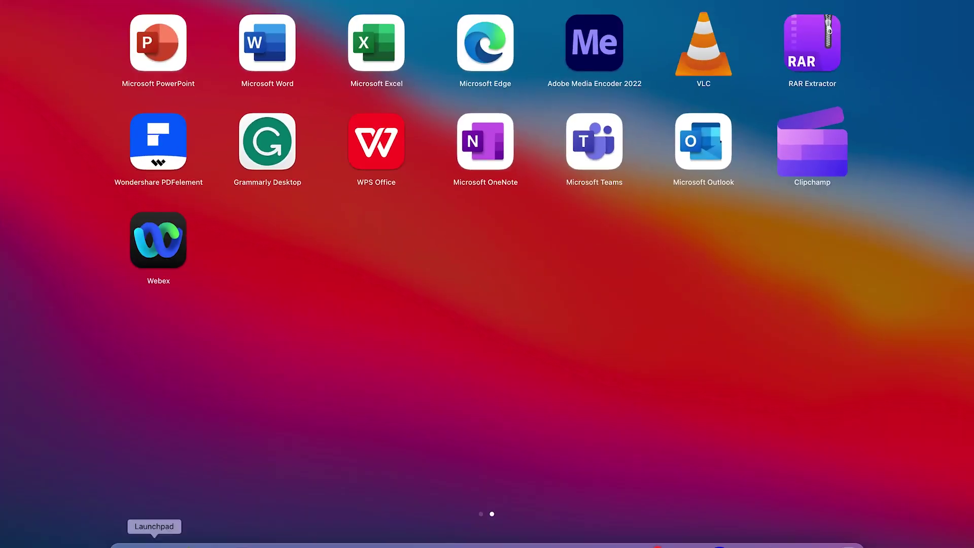
Switch to the Webex desktop app, expand it to full screen and show the meetings page.
left_click(154, 258)
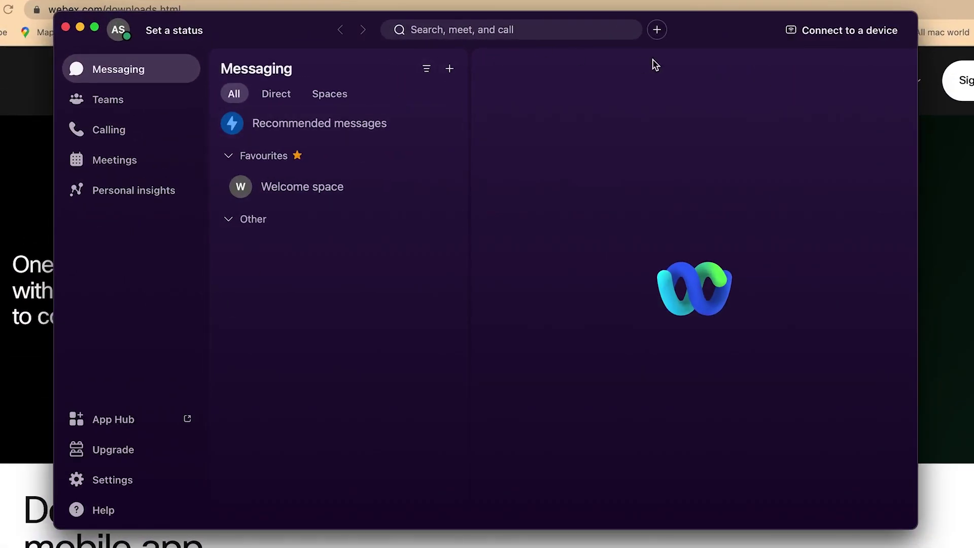
left_click(96, 28)
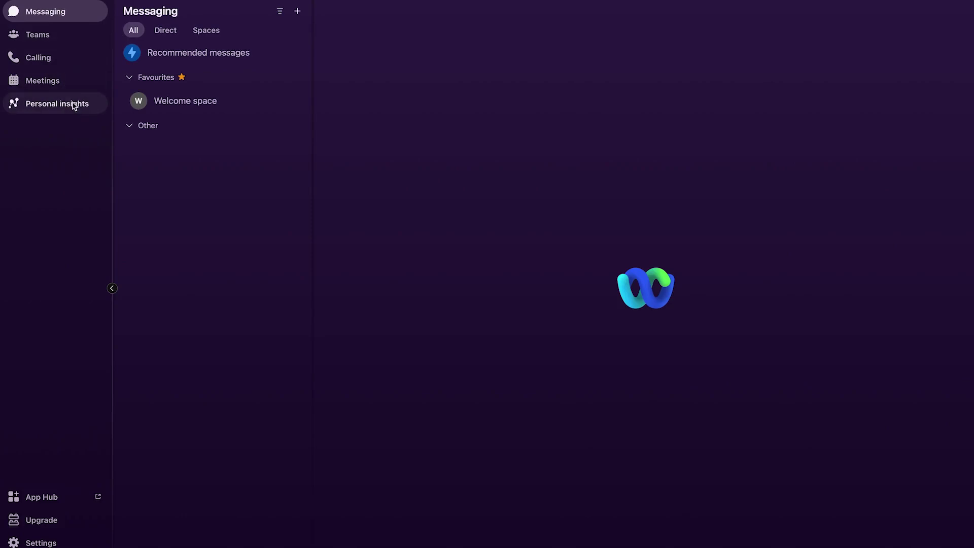
left_click(67, 87)
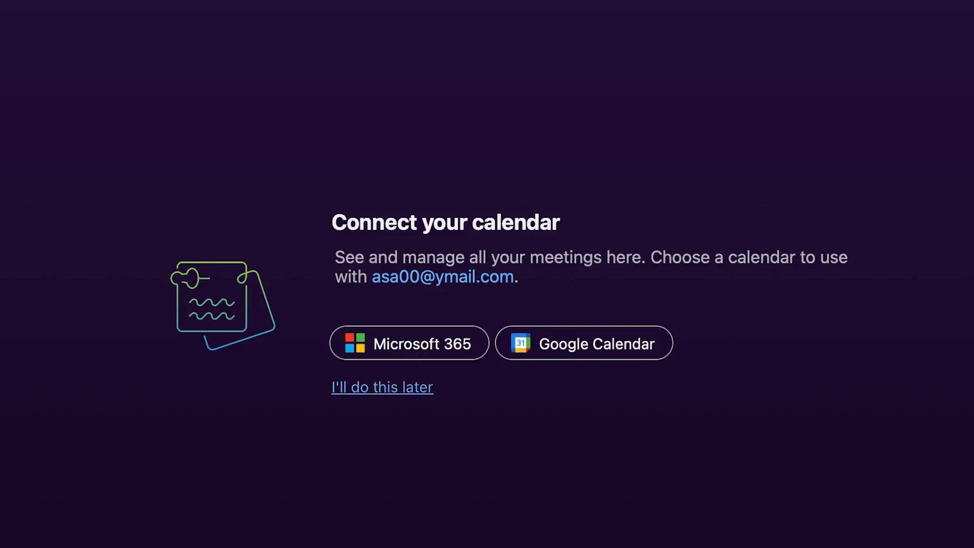
Examine the options for joining a meeting and close the dialog without joining one.
left_click(546, 72)
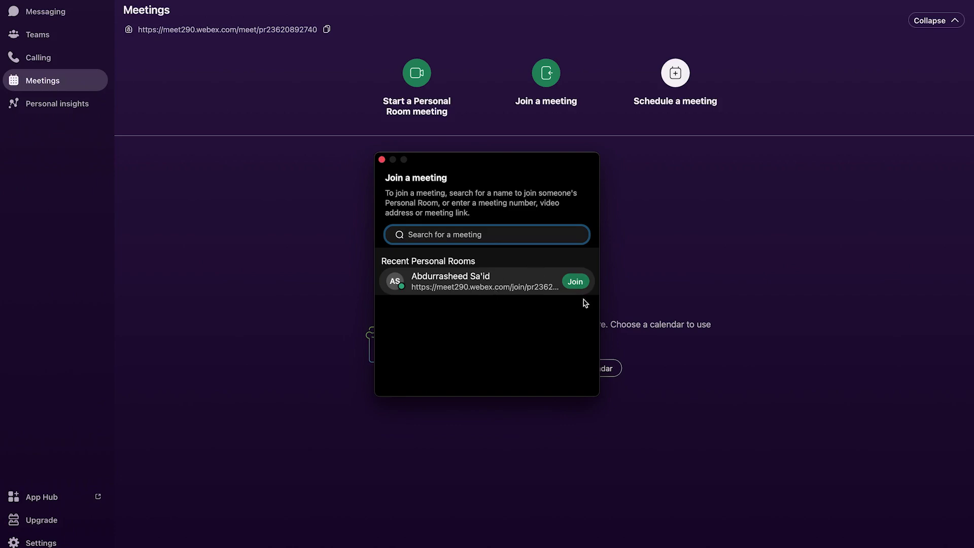
left_click(685, 194)
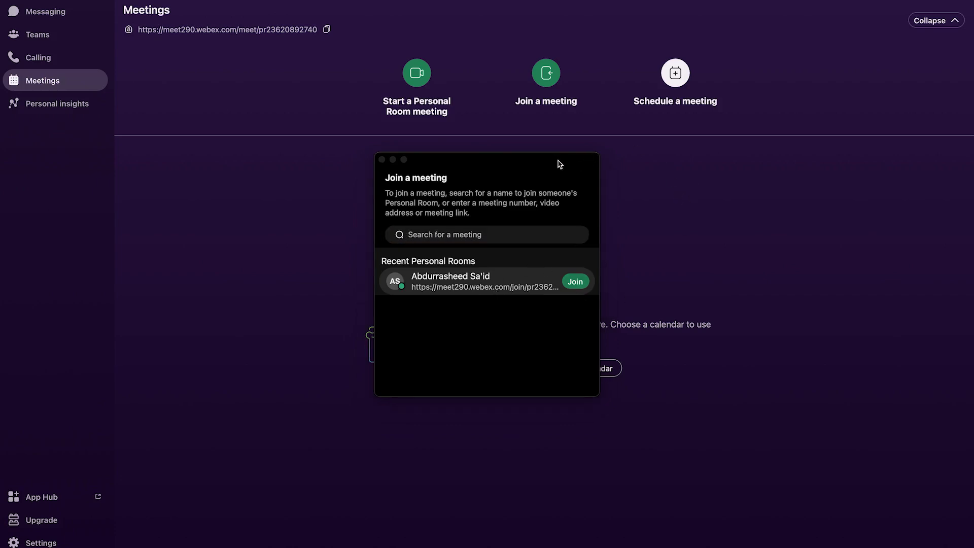
left_click(382, 160)
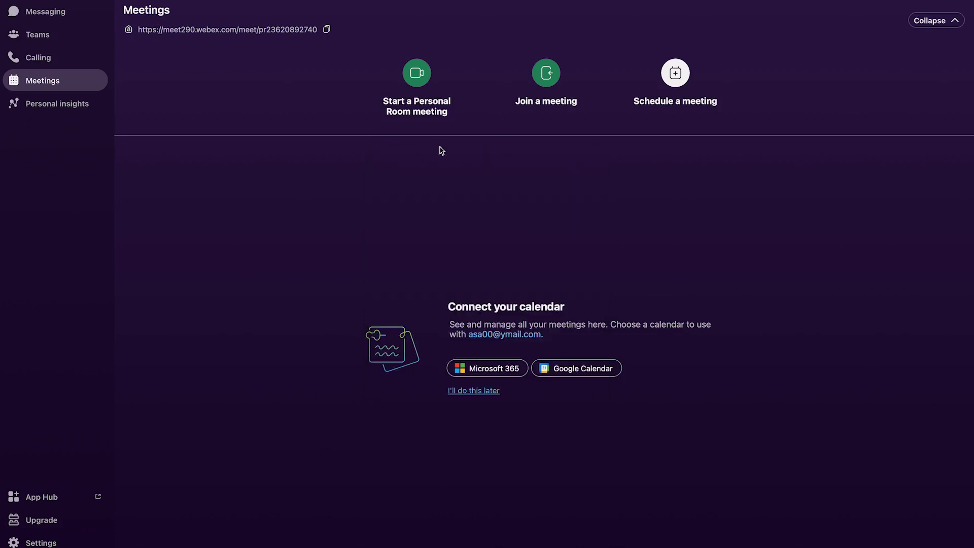
Start scheduling a new meeting with the topic "TM meeting".
left_click(682, 87)
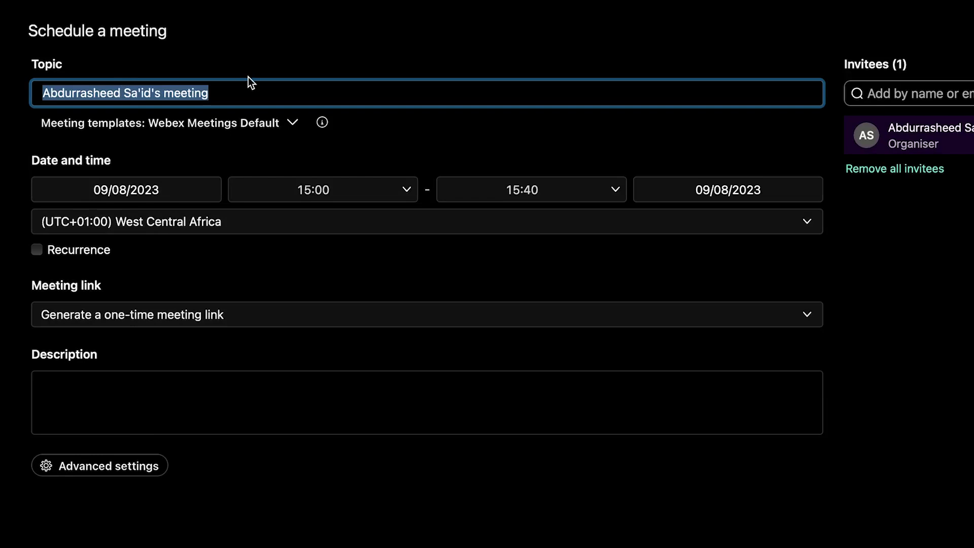
type("TM me")
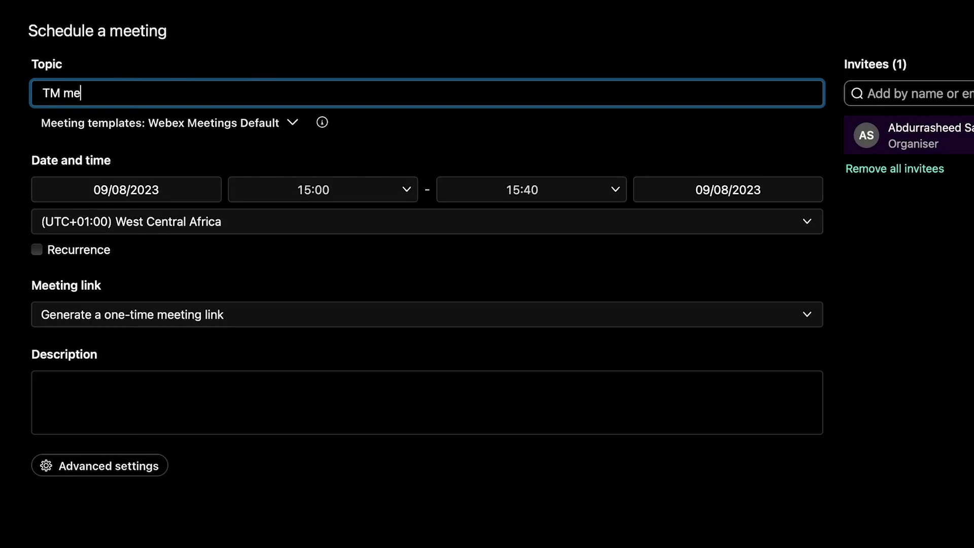
type("eting")
Set the meeting date to 10/08/2023 and its time from 15:30 to 16:00.
left_click(123, 188)
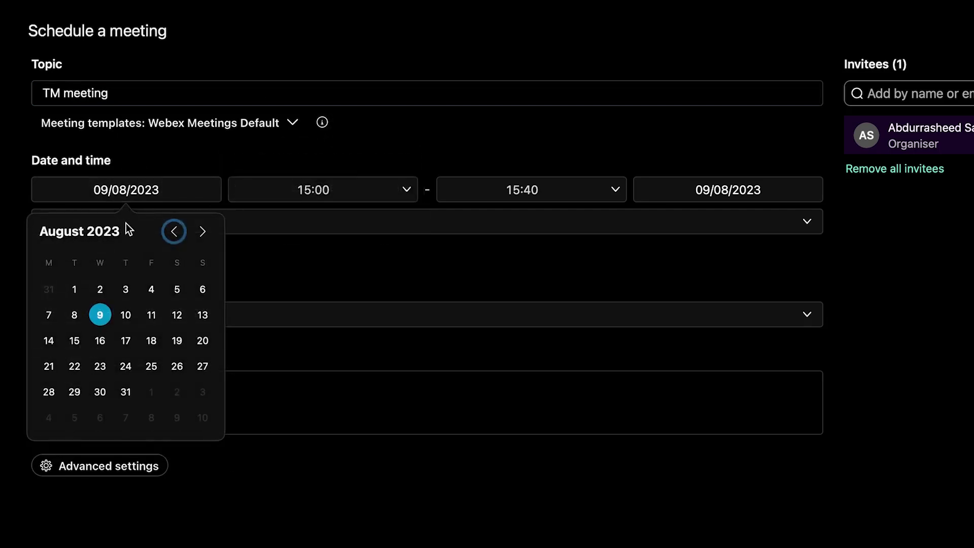
left_click(129, 317)
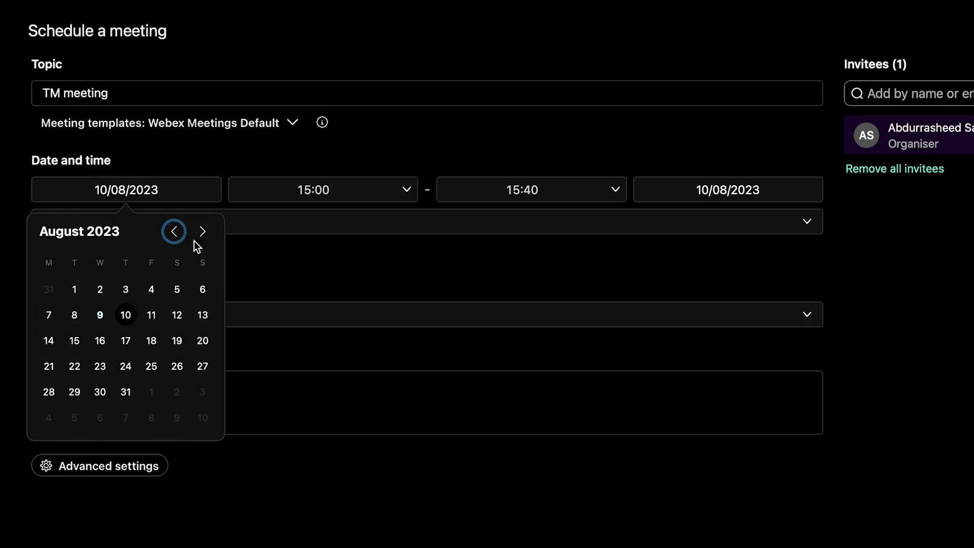
left_click(301, 187)
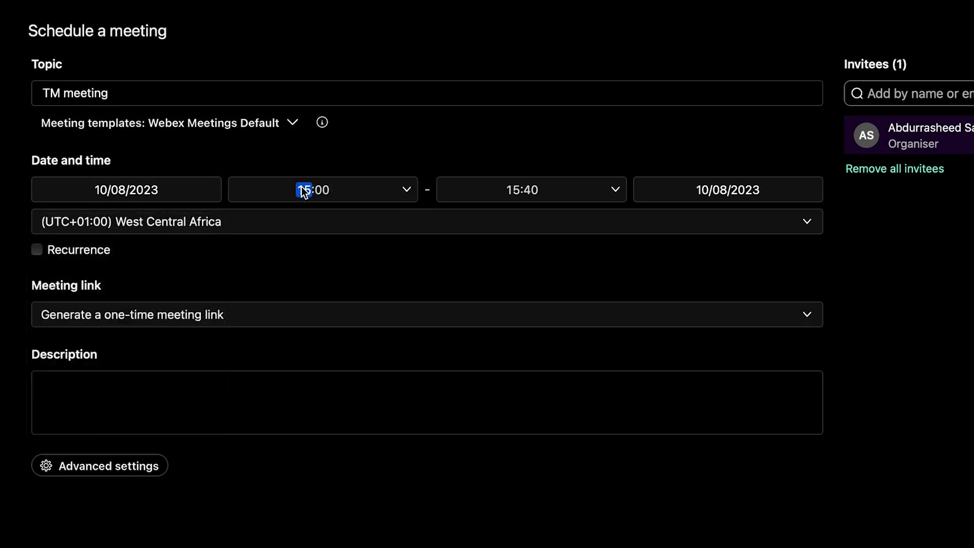
left_click(406, 192)
left_click(362, 284)
left_click(552, 188)
left_click(616, 188)
left_click(603, 222)
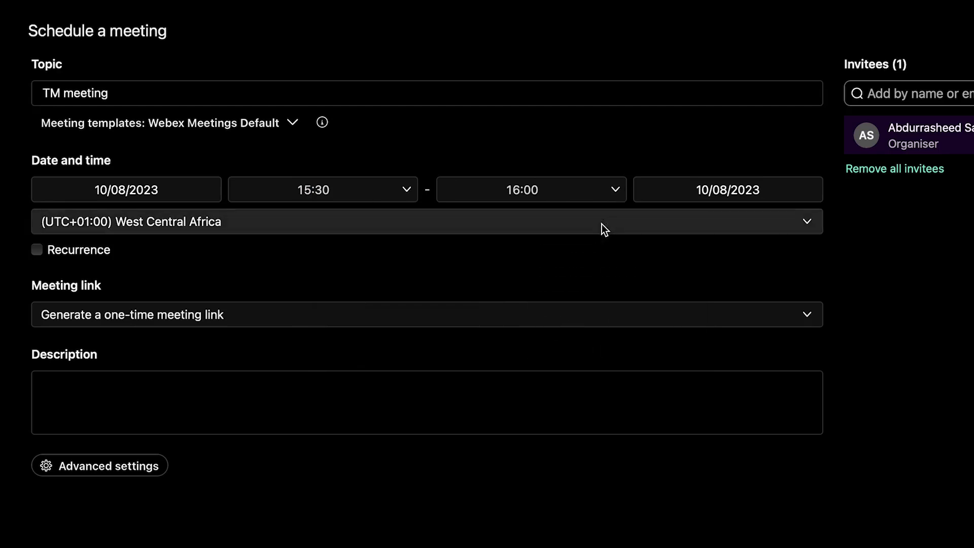
Examine the end date, time zone, meeting link and description fields of the scheduled meeting.
left_click(705, 191)
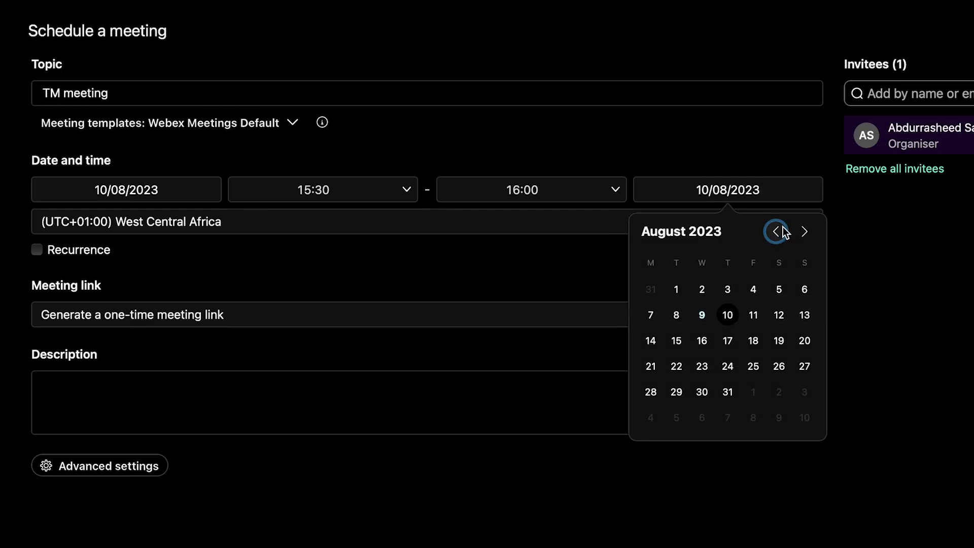
left_click(904, 230)
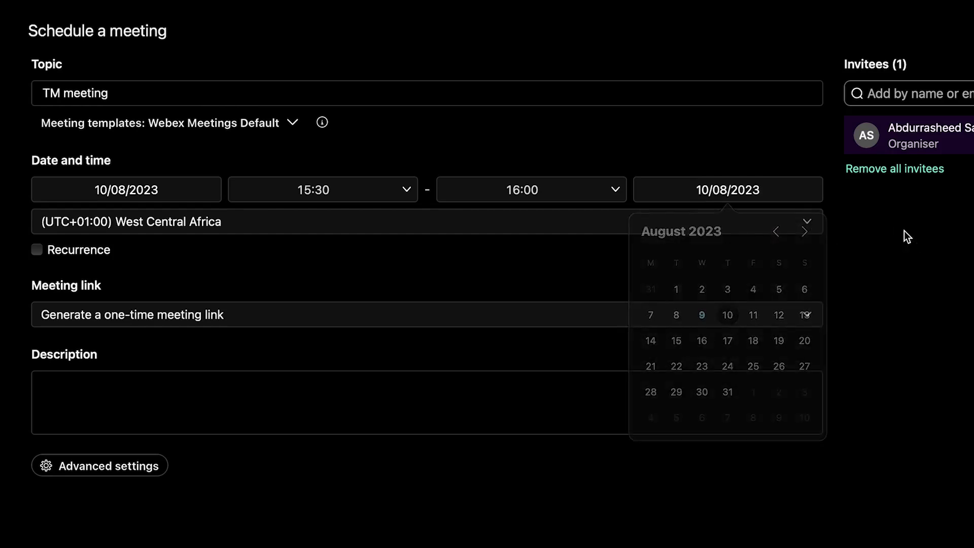
left_click(377, 221)
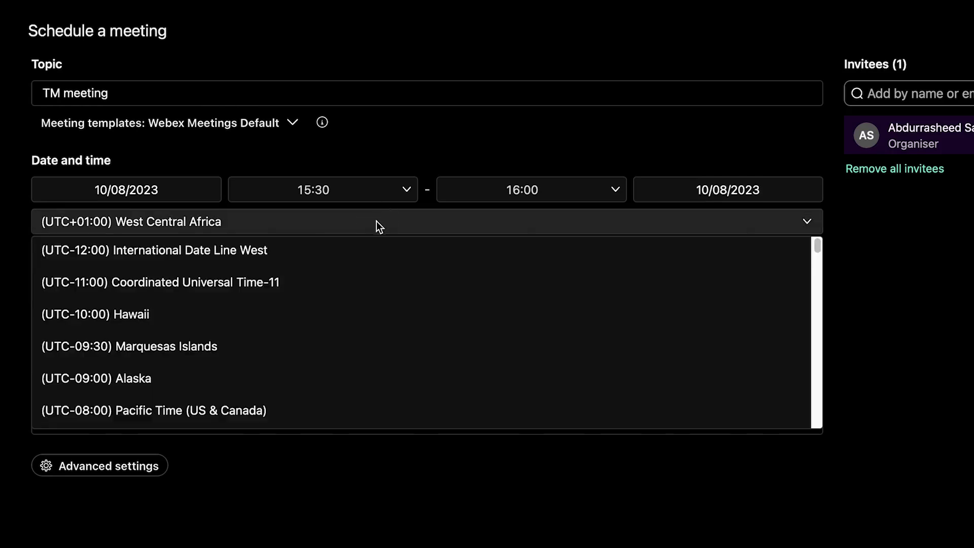
scroll(366, 274, "down", 10)
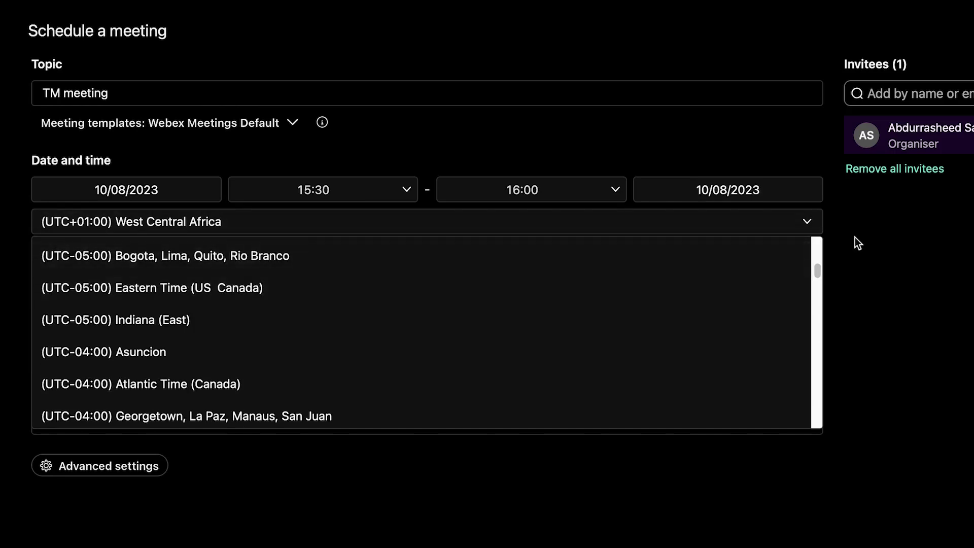
left_click(930, 220)
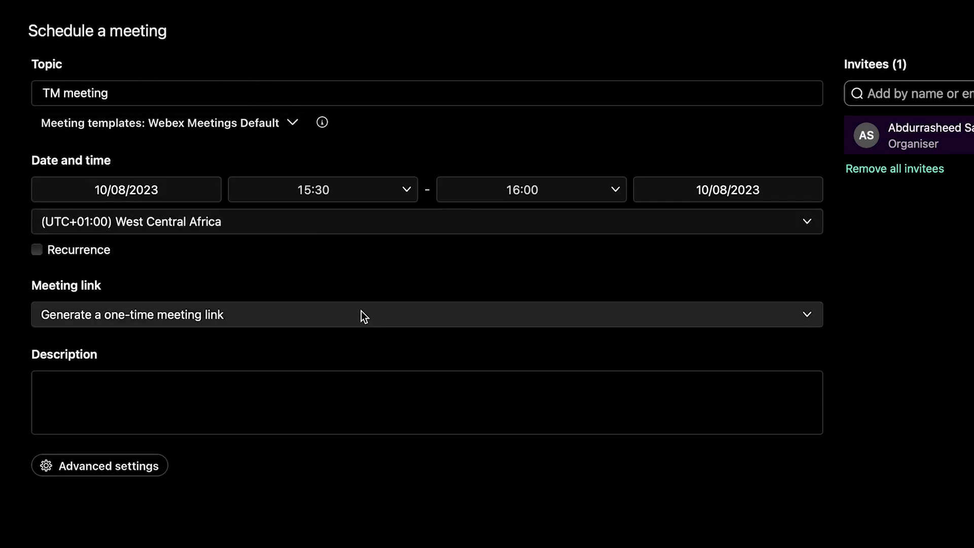
left_click(425, 310)
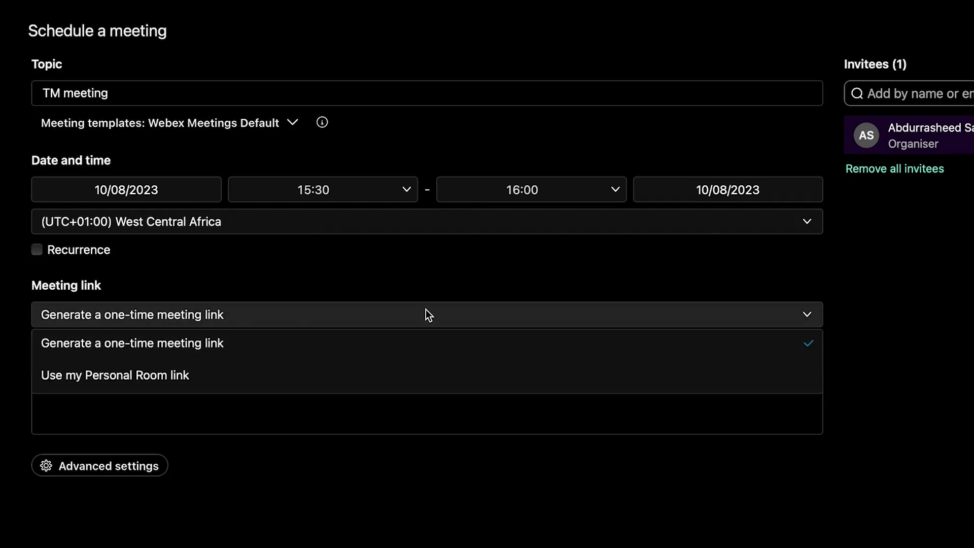
left_click(461, 293)
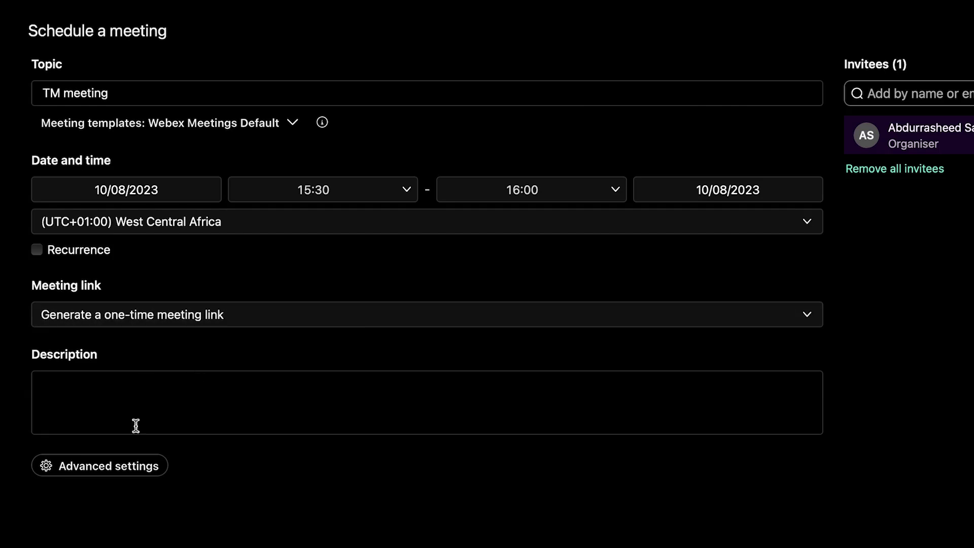
left_click(162, 409)
Review the meeting's advanced security, audio connection and scheduling options, and return to the form's invitee search.
left_click(123, 468)
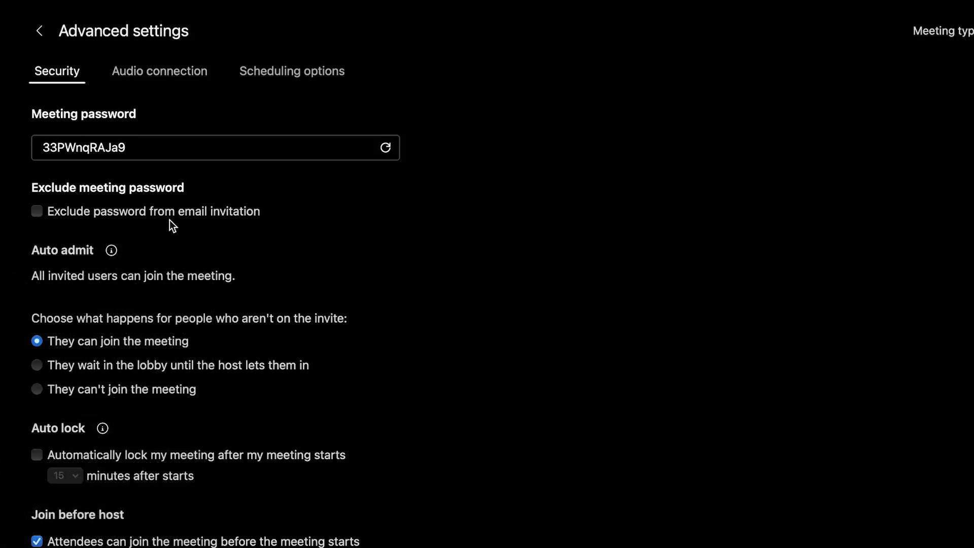
left_click(162, 74)
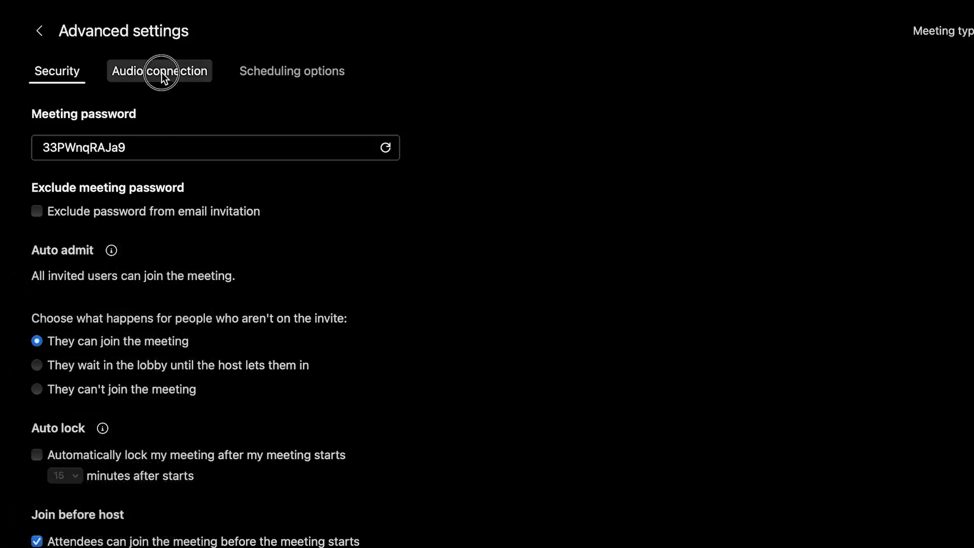
left_click(269, 68)
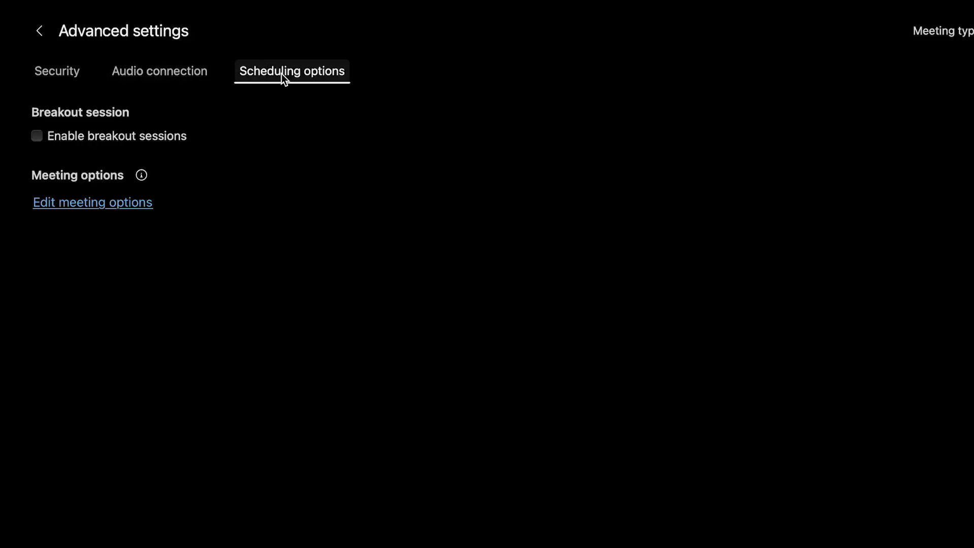
left_click(39, 32)
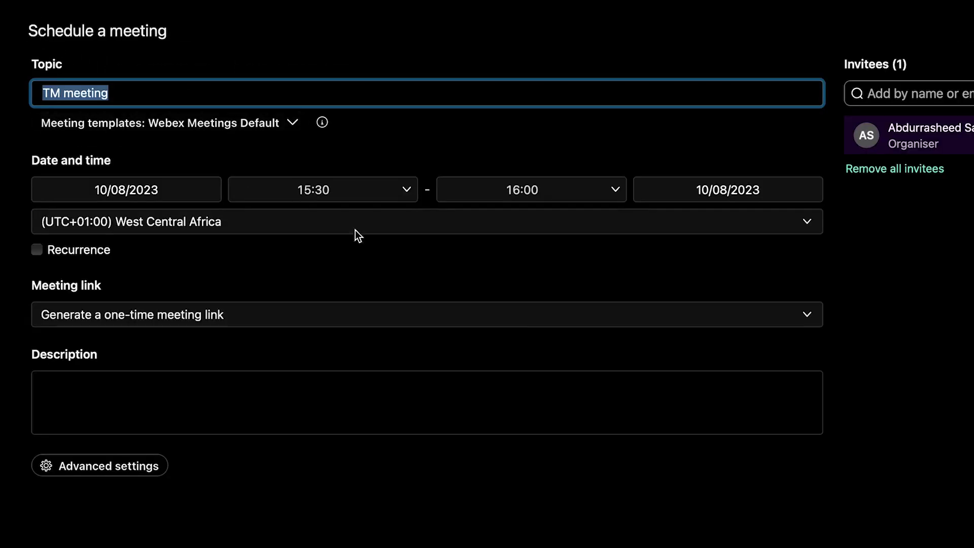
left_click(901, 94)
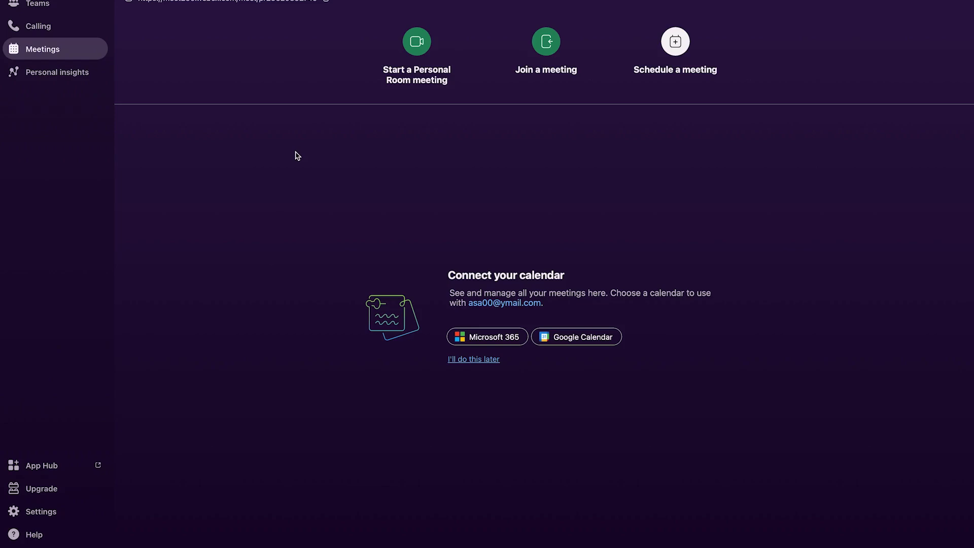
Open the app settings on the virtual background options.
left_click(39, 513)
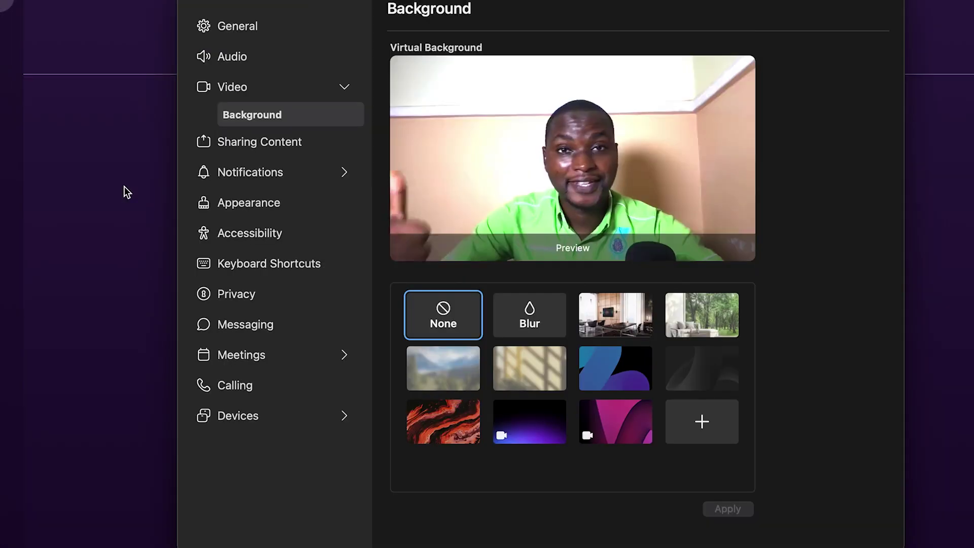
Review the general settings, the speaker and microphone device choices, and the microphone volume in the audio settings.
left_click(260, 38)
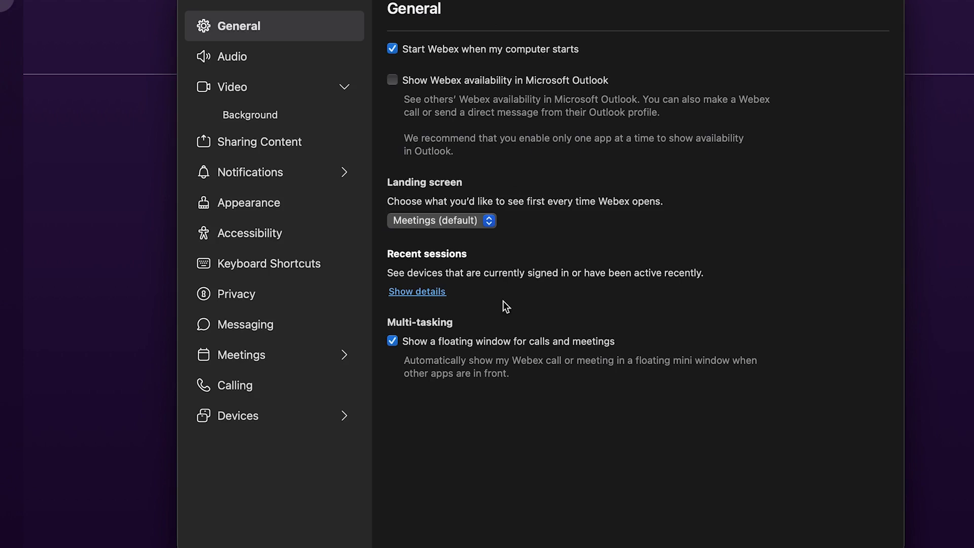
left_click(285, 60)
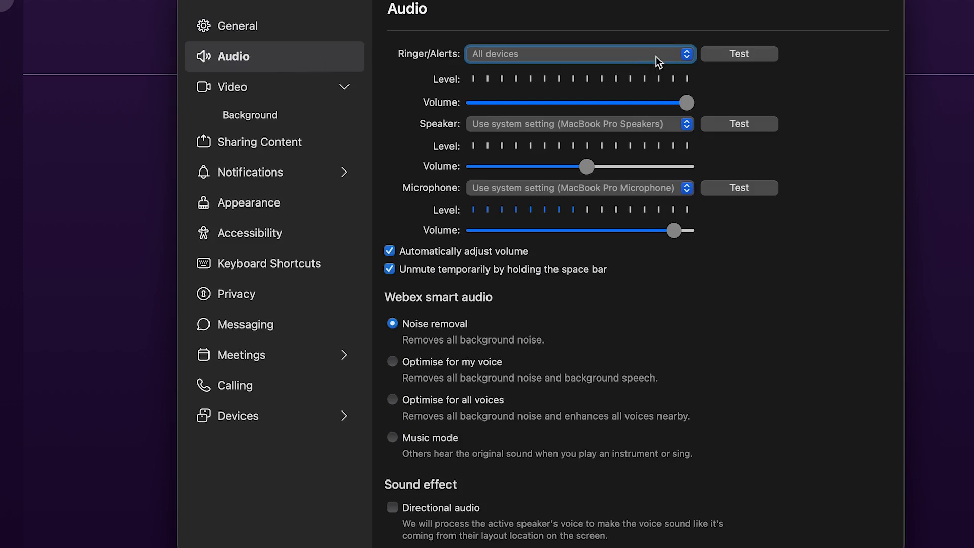
left_click(653, 127)
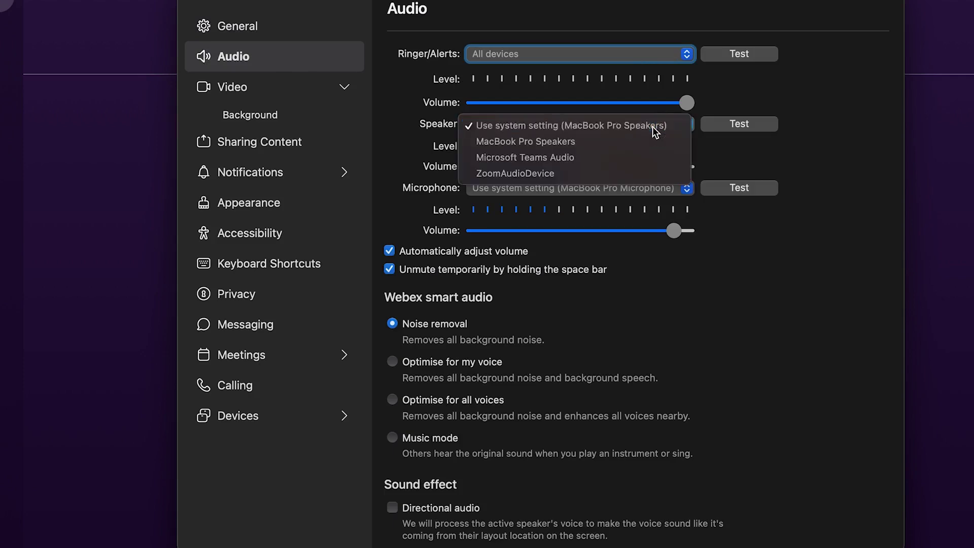
left_click(653, 126)
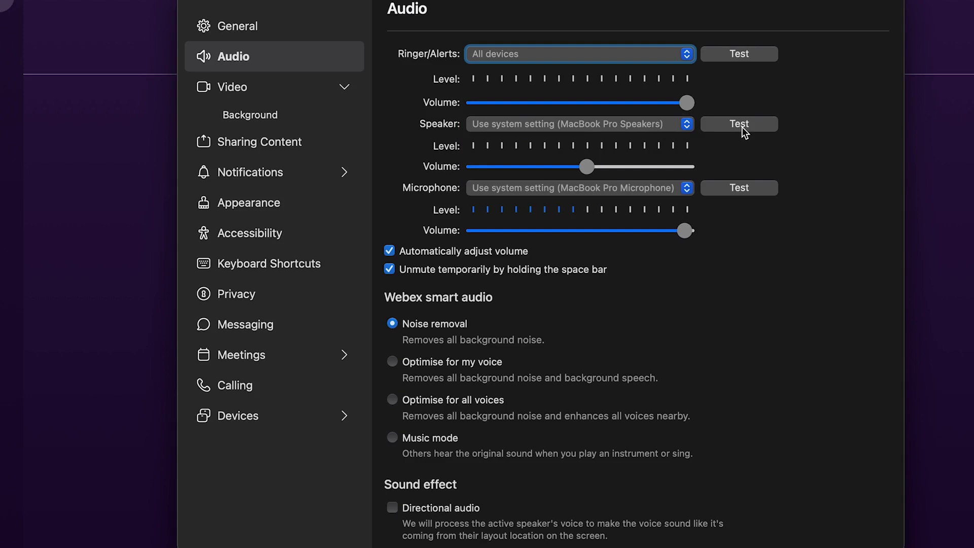
left_click(658, 189)
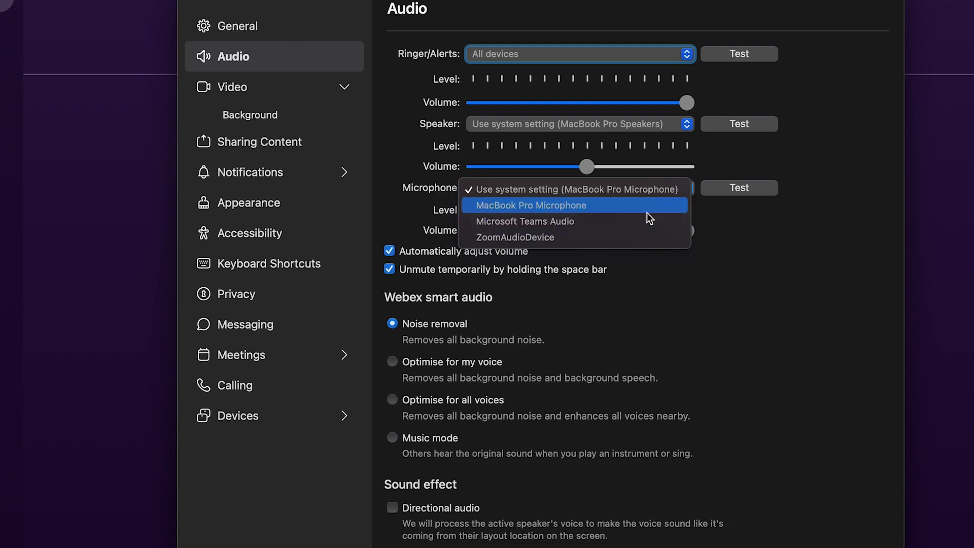
left_click(707, 221)
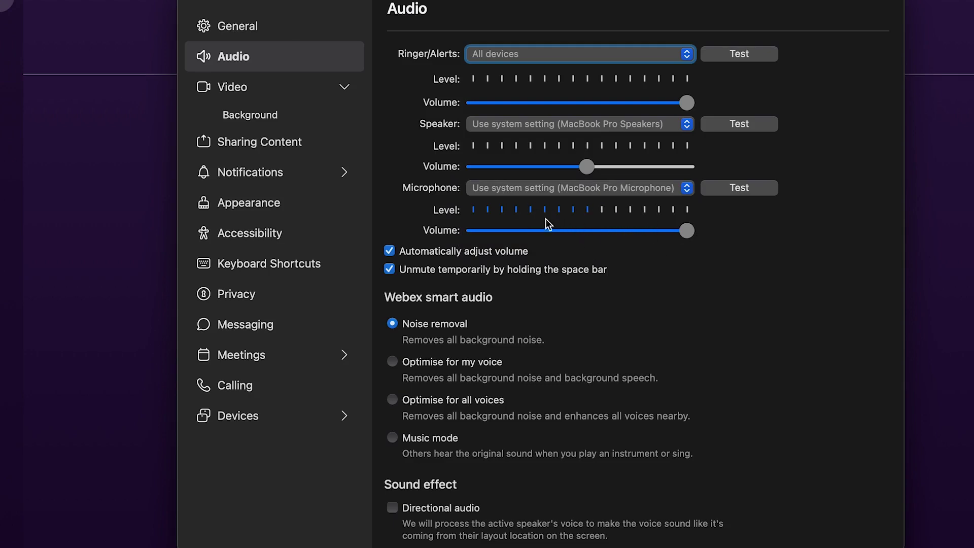
mouse_move(688, 231)
left_mouse_down()
mouse_move(514, 215)
mouse_move(697, 223)
mouse_move(635, 229)
mouse_move(690, 231)
left_mouse_up()
Check the available cameras in the video settings and turn on mirroring of the video view.
left_click(279, 90)
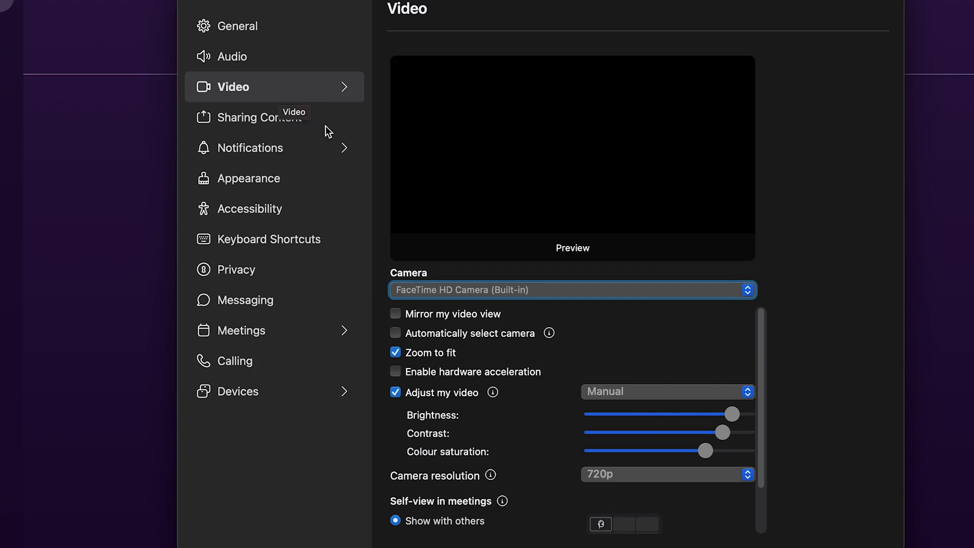
left_click(733, 291)
left_click(700, 291)
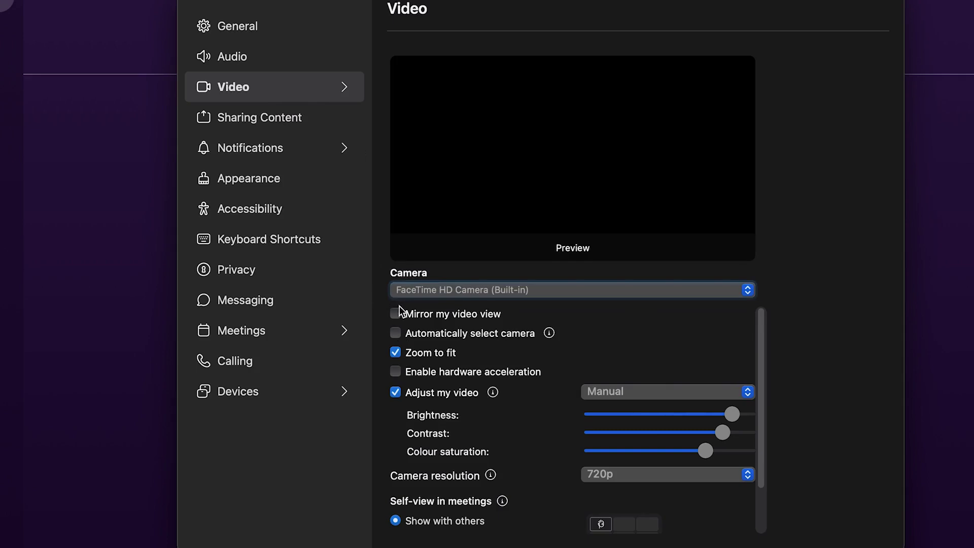
left_click(396, 314)
left_click(397, 314)
left_click(396, 314)
left_click(397, 315)
left_click(396, 315)
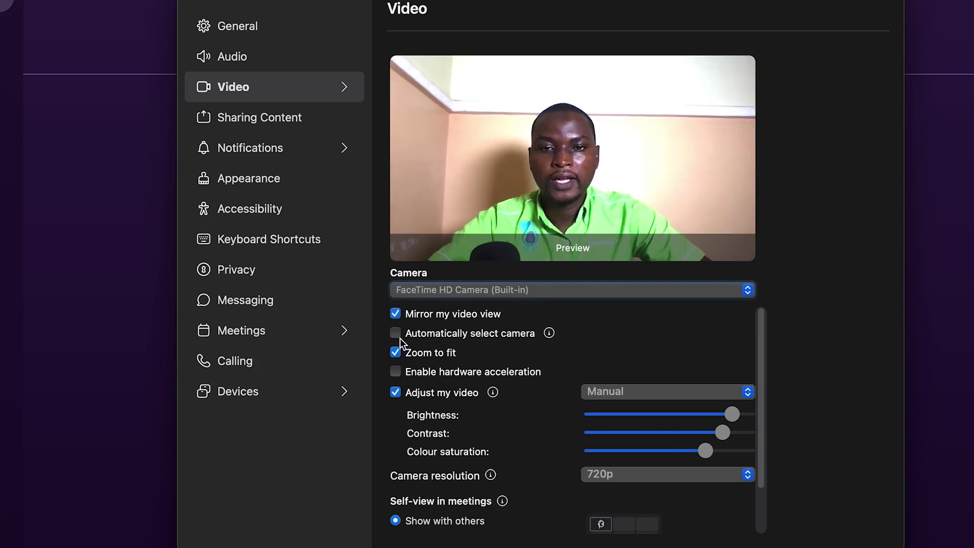
Try out automatic camera selection, zoom to fit and video adjustment, restoring each option to its original state.
left_click(397, 336)
left_click(397, 334)
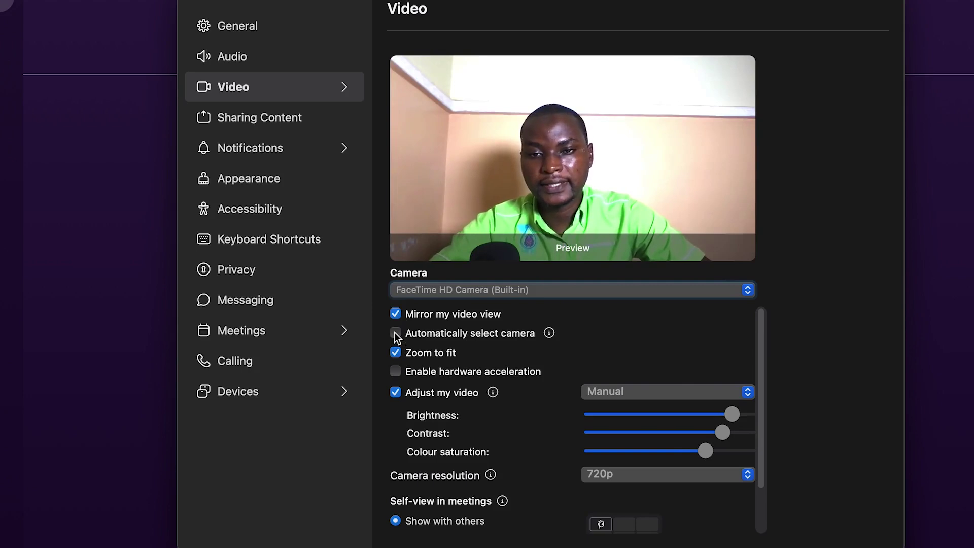
left_click(397, 353)
left_click(398, 353)
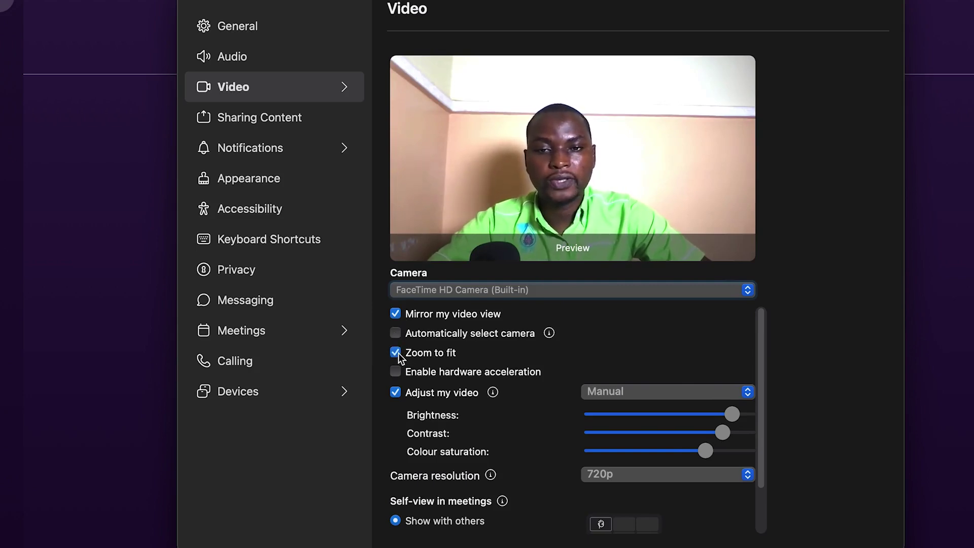
left_click(398, 393)
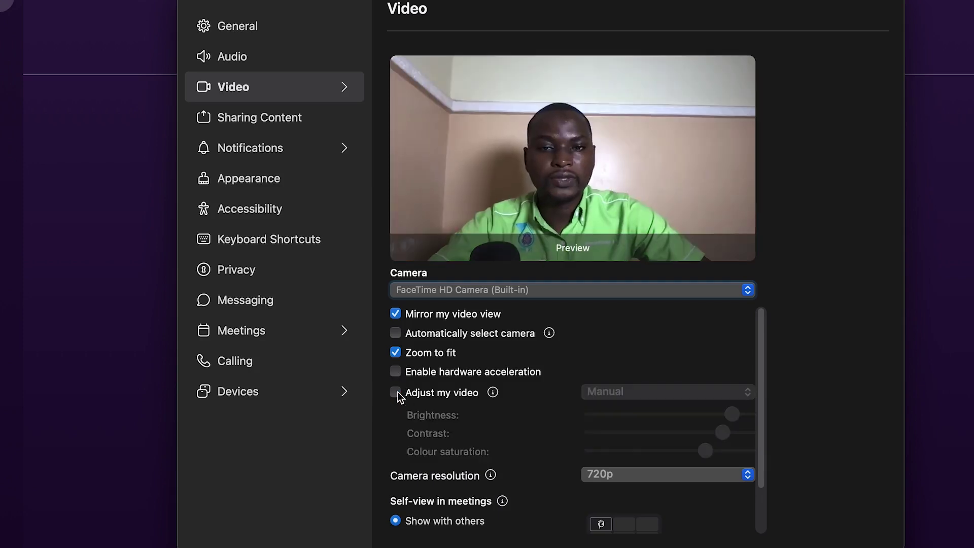
left_click(396, 392)
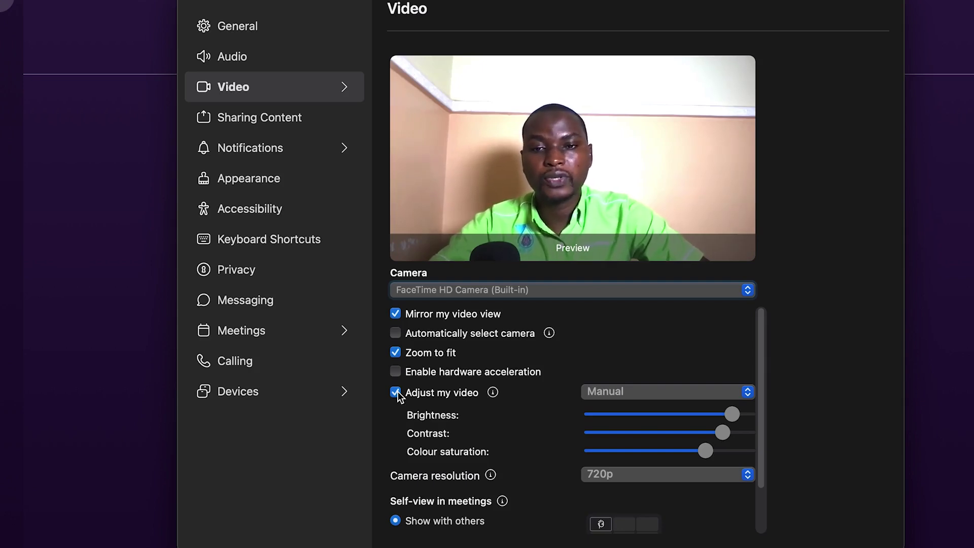
Raise the video brightness to maximum, increase contrast and colour saturation, and keep the camera resolution at 720p.
left_click_drag(733, 414, 761, 403)
left_click_drag(722, 432, 728, 457)
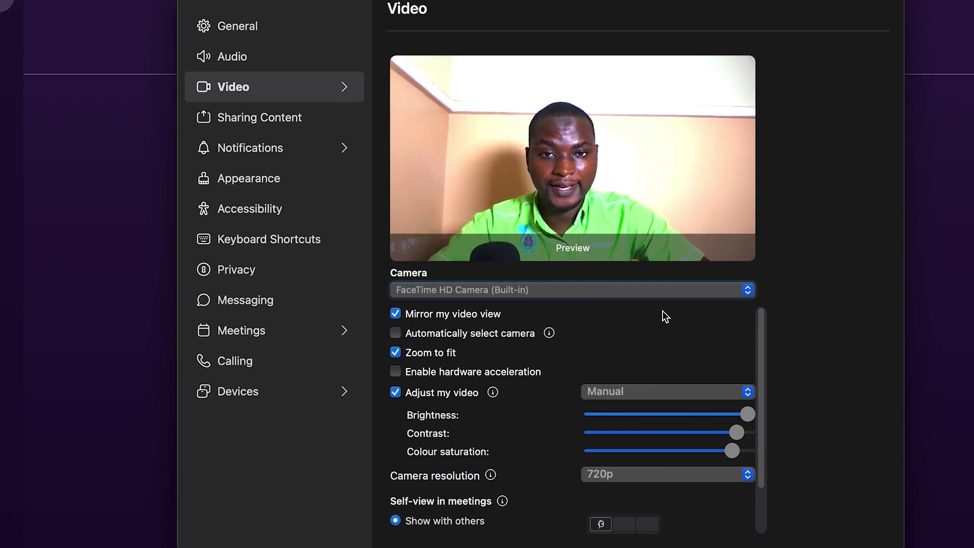
left_click(634, 477)
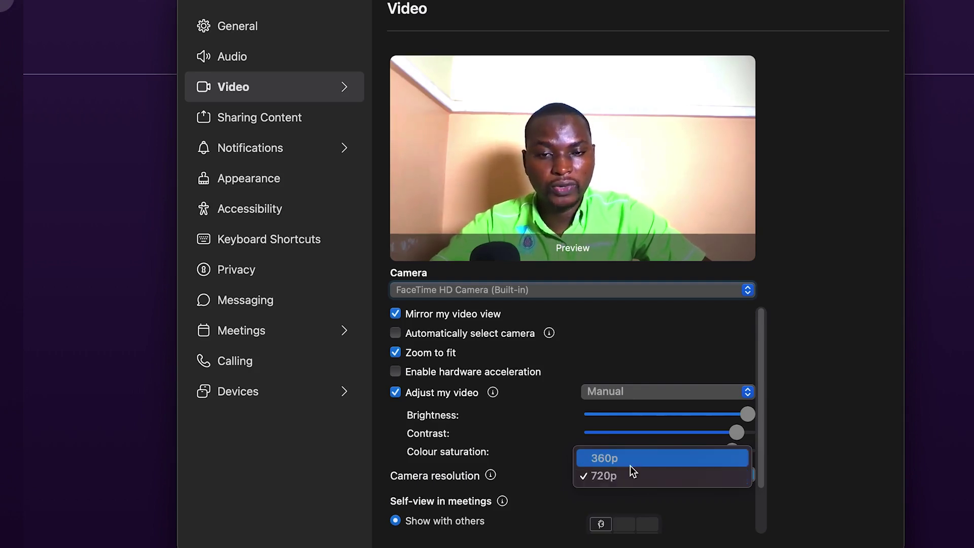
left_click(629, 476)
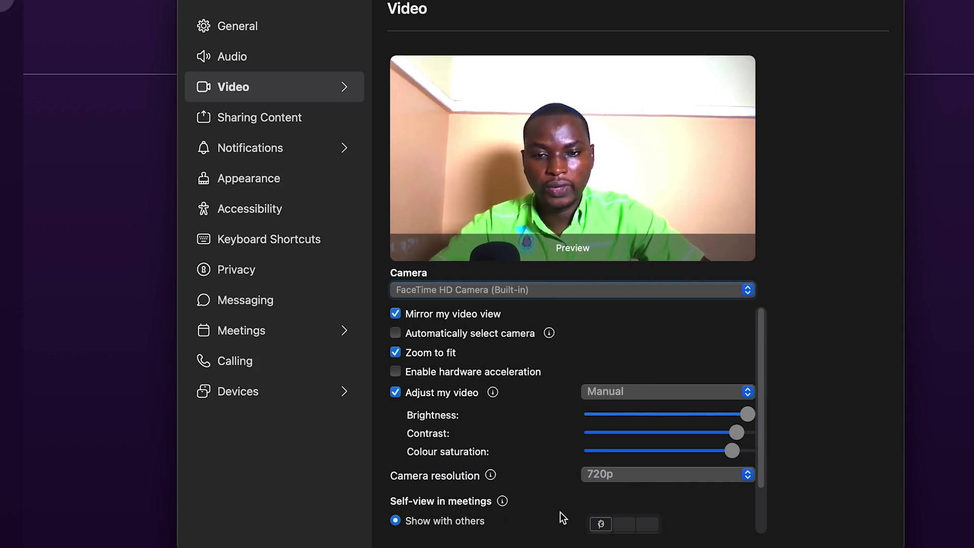
Try showing the self-view in a floating window during meetings, and restore it to show with others.
scroll(453, 516, "down", 1)
scroll(448, 514, "down", 1)
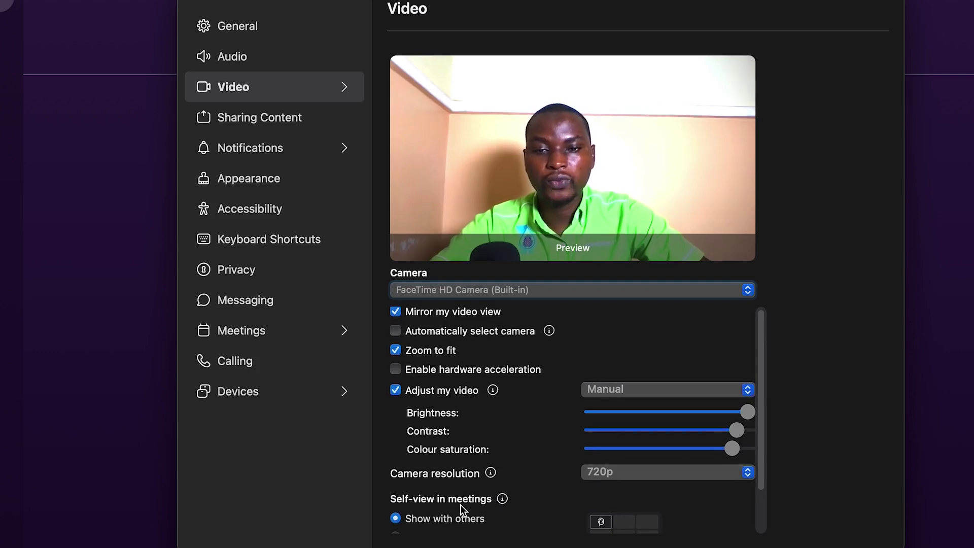
scroll(462, 505, "down", 3)
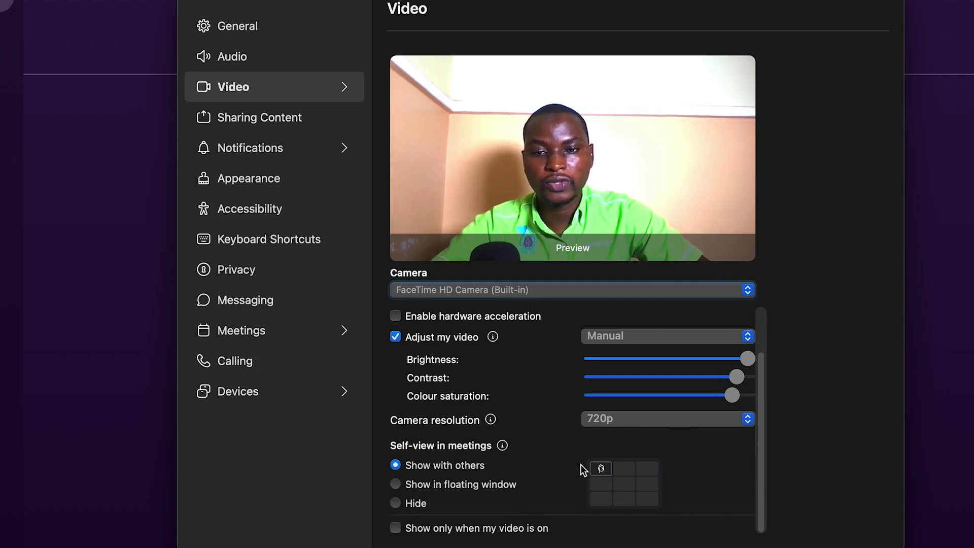
left_click(398, 484)
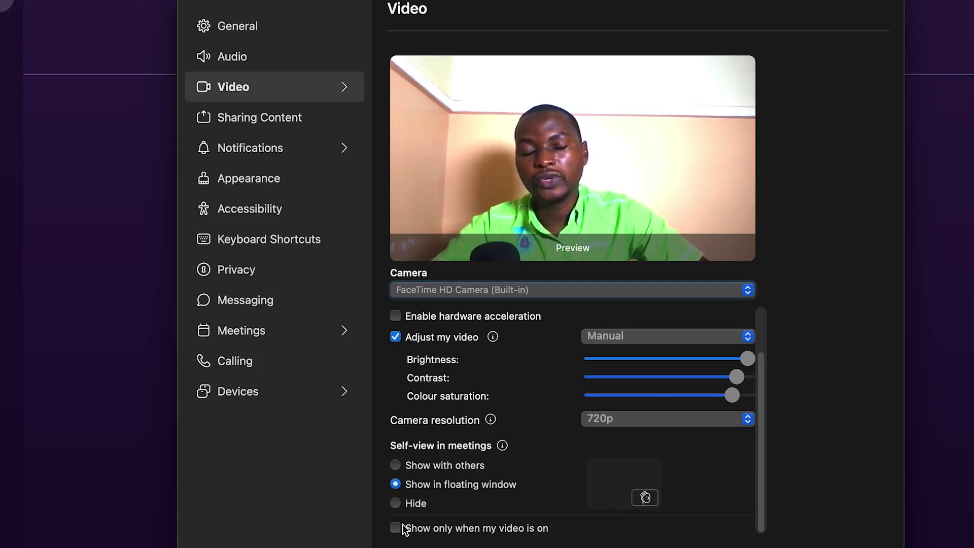
left_click(399, 466)
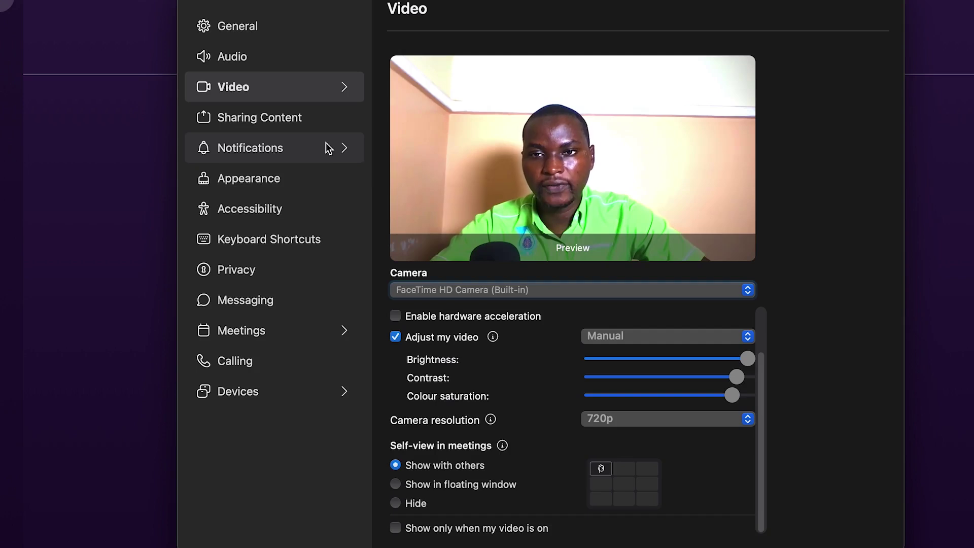
Review the content sharing, message notification and meeting notification settings, including the sound choices for a participant leaving the meeting.
left_click(313, 126)
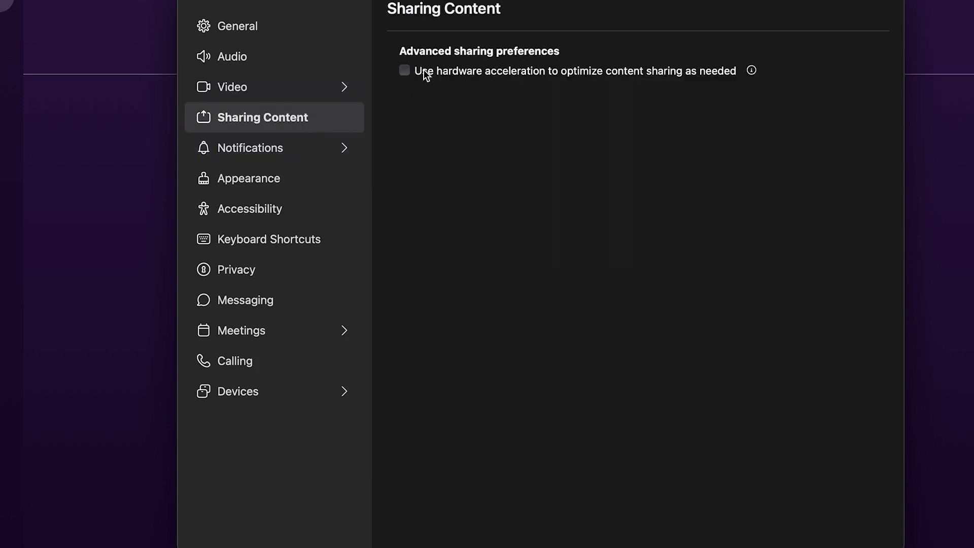
left_click(255, 139)
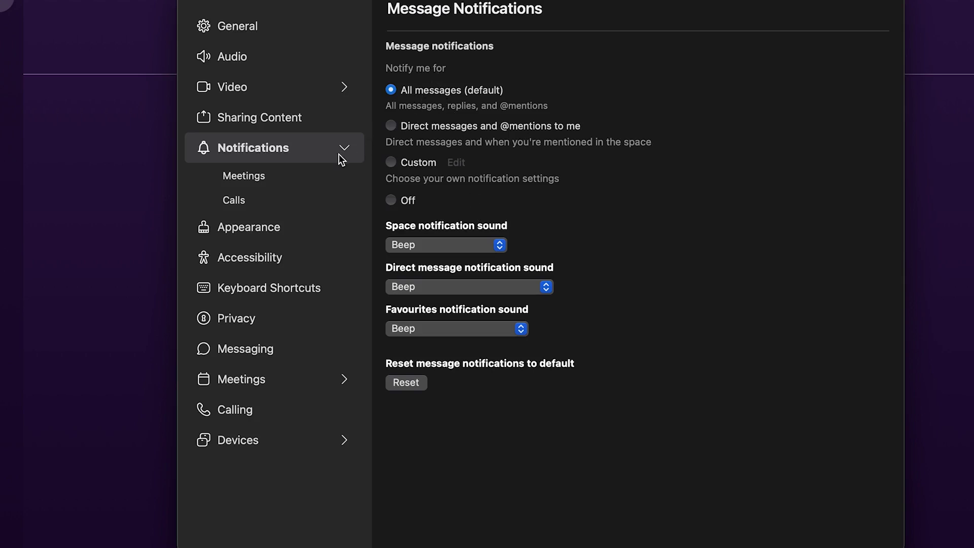
left_click(297, 168)
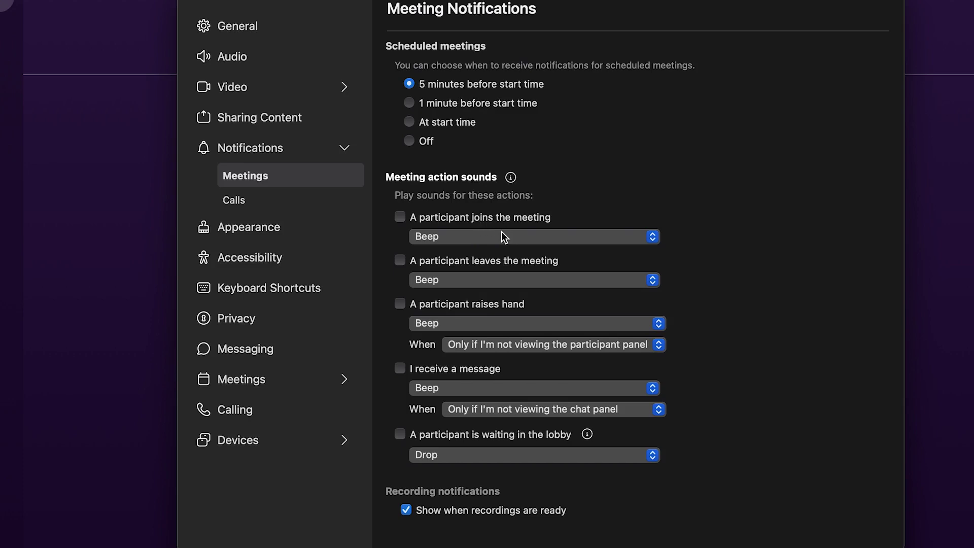
left_click(477, 279)
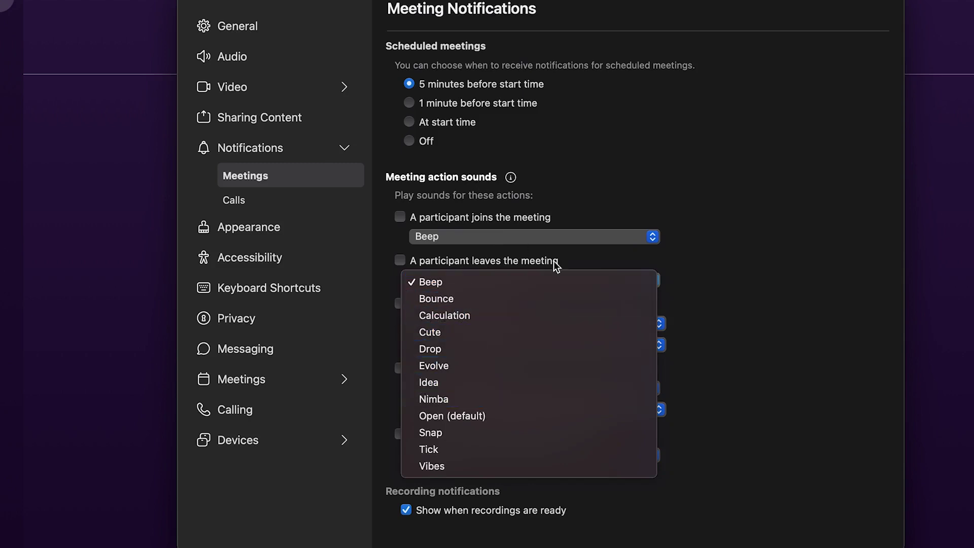
left_click(715, 185)
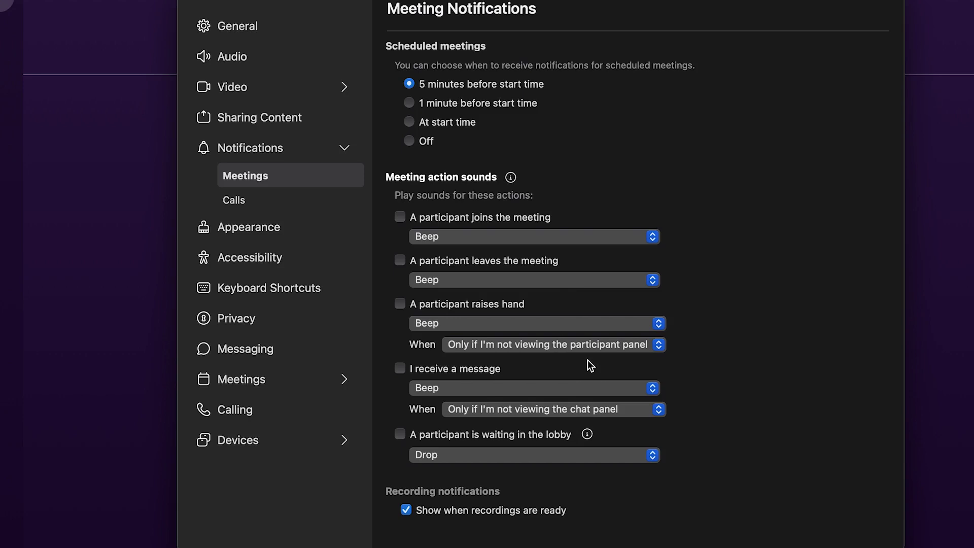
Review the direct call notification settings and the available call notification sounds.
left_click(281, 195)
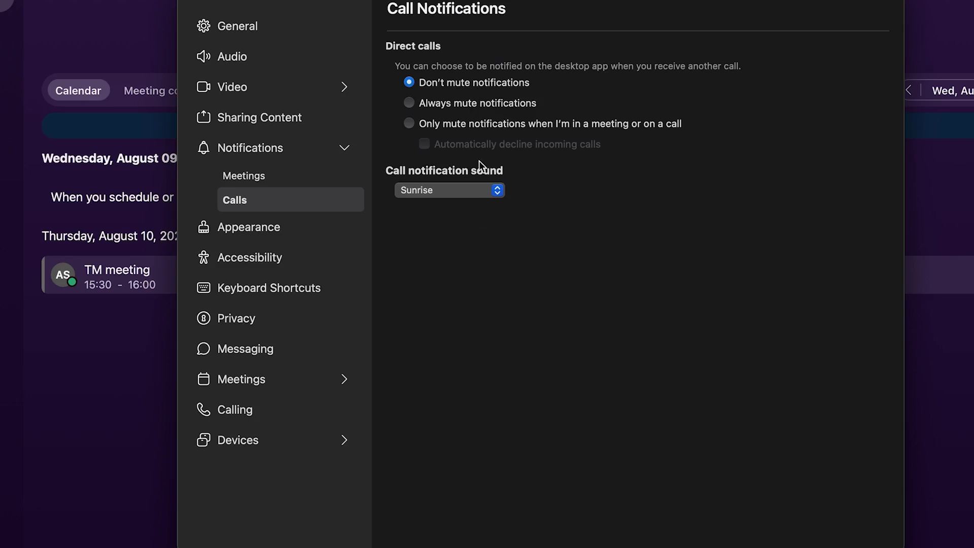
left_click(490, 196)
left_click(490, 195)
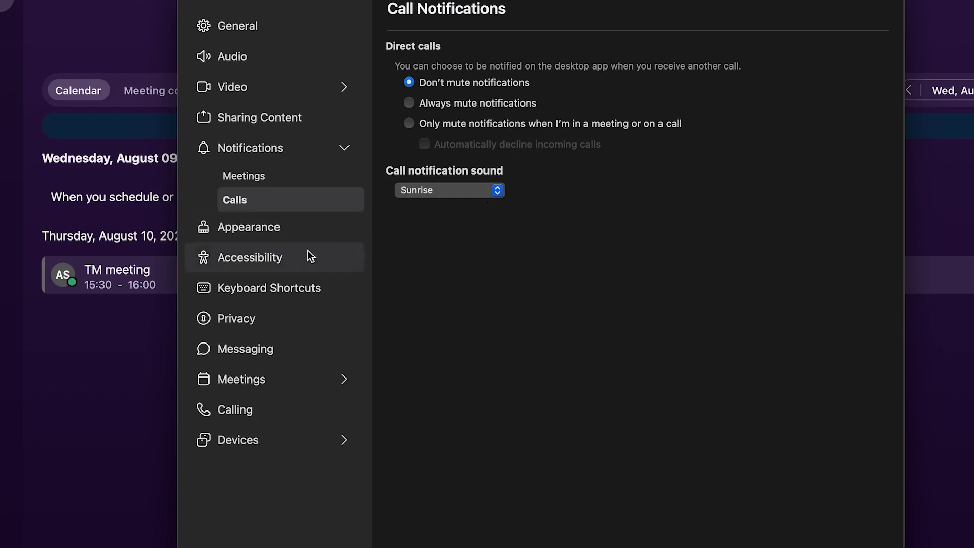
Apply the Light theme after trying Indigo Light, and set the reaction skin tone to the lightest one.
left_click(290, 232)
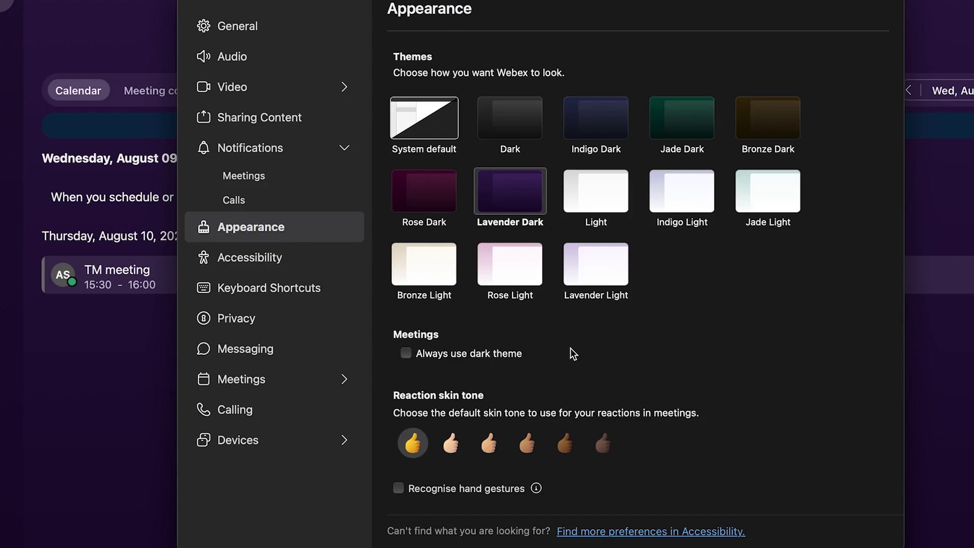
left_click(601, 205)
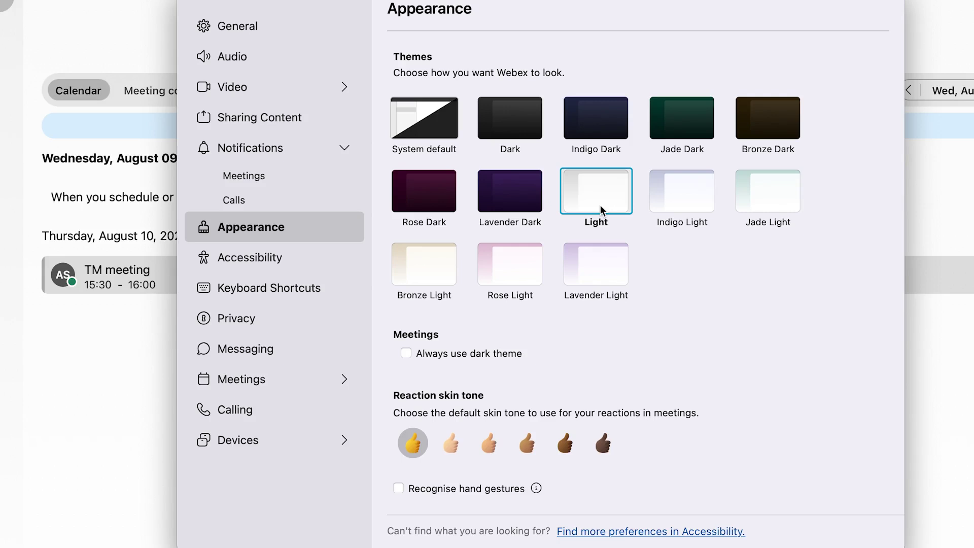
left_click(689, 203)
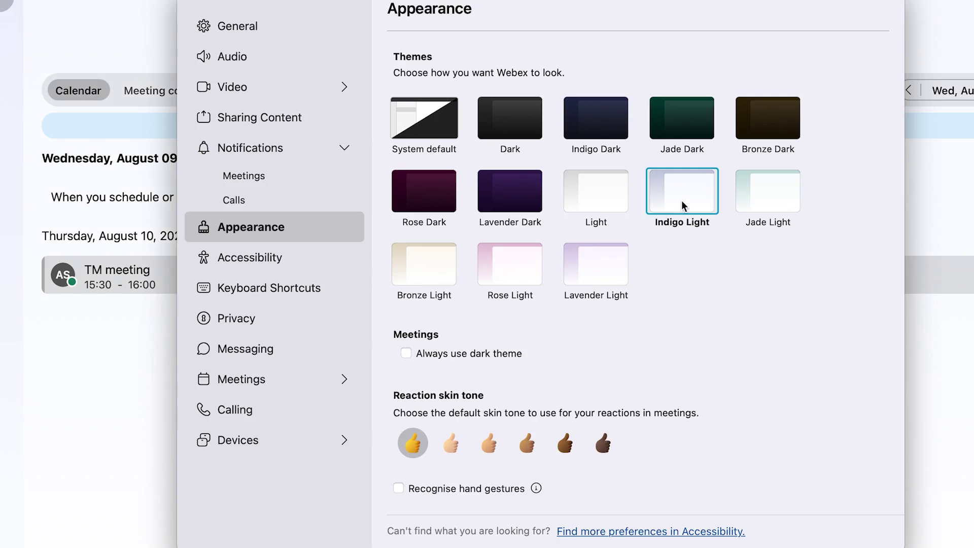
left_click(612, 193)
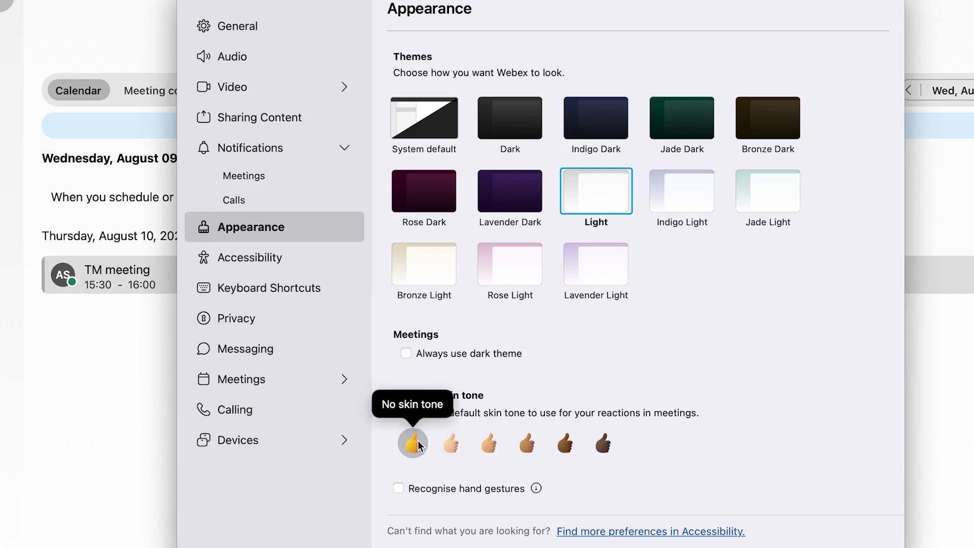
left_click(441, 443)
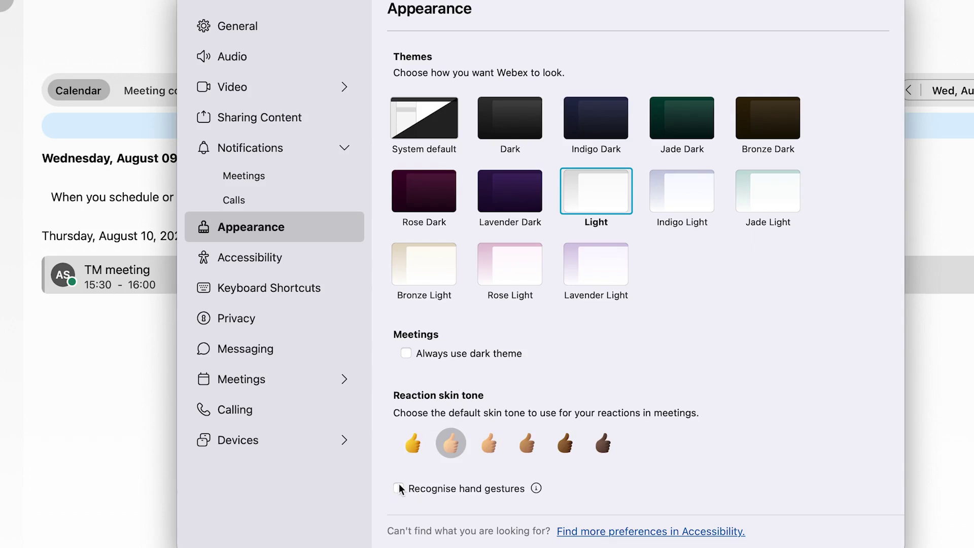
Review the accessibility settings and the list of general keyboard shortcuts.
left_click(298, 266)
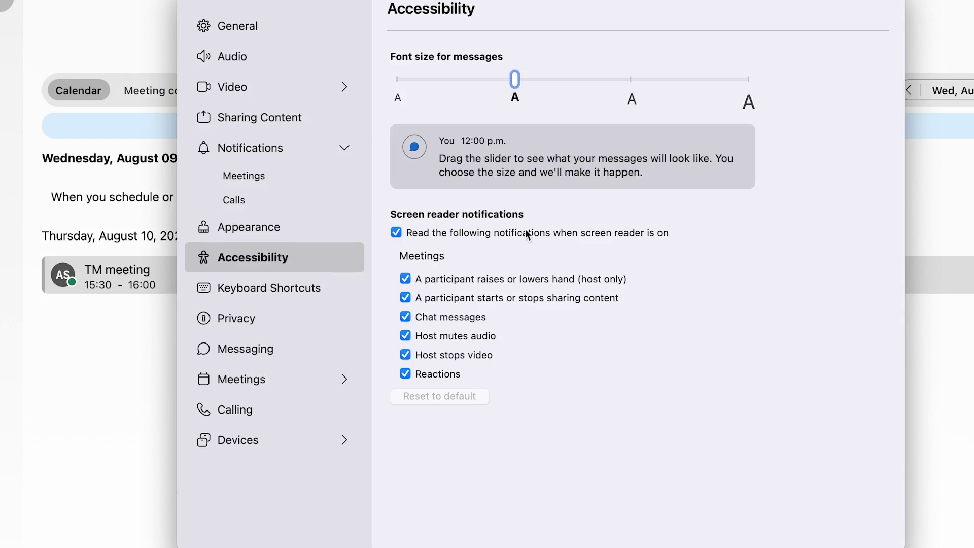
left_click(267, 295)
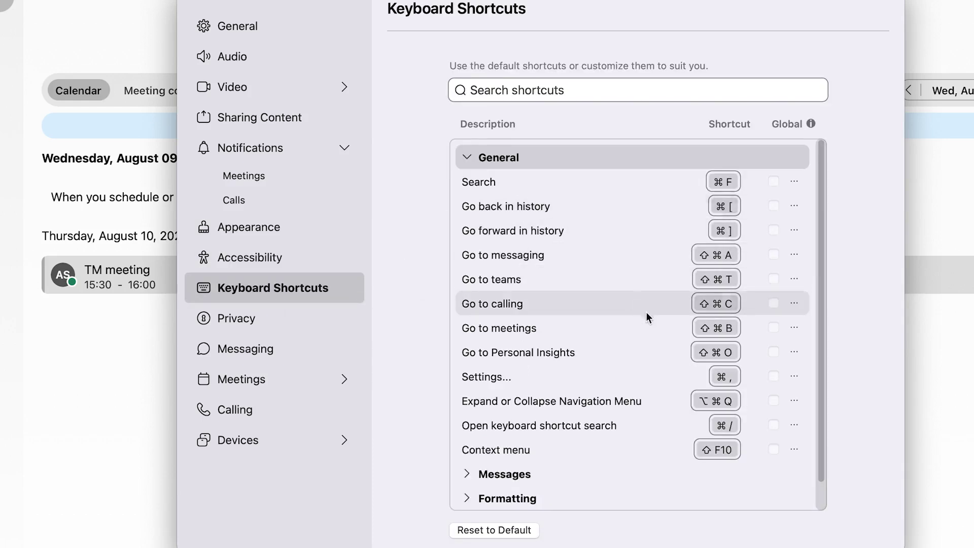
scroll(604, 281, "down", 1)
scroll(604, 281, "up", 1)
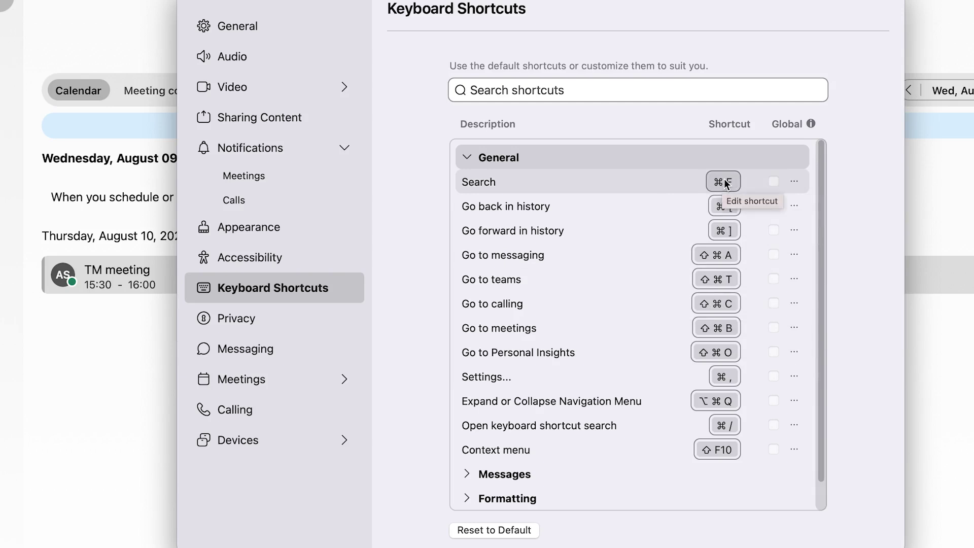
Review the privacy, messaging and general meeting settings, including the scheduler choice and the Personal Room details.
left_click(295, 317)
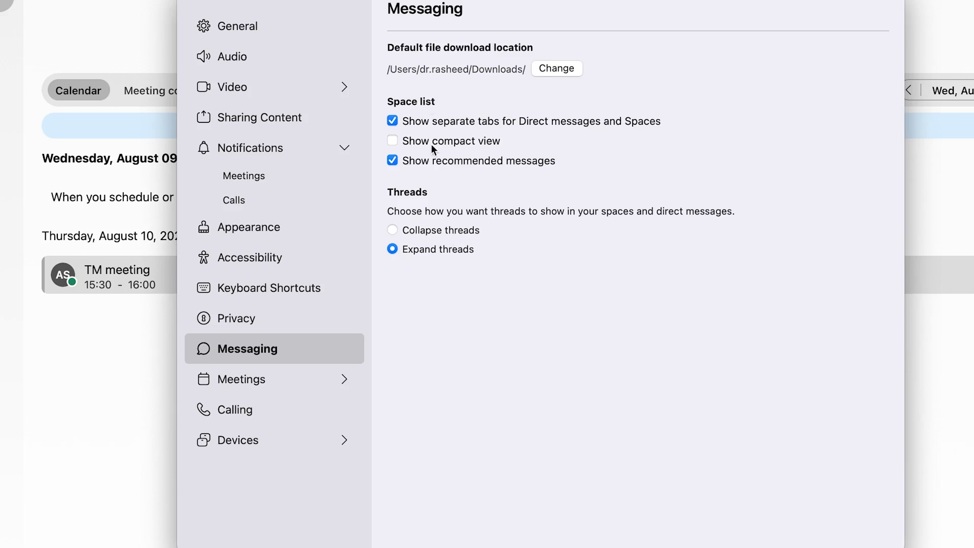
left_click(263, 384)
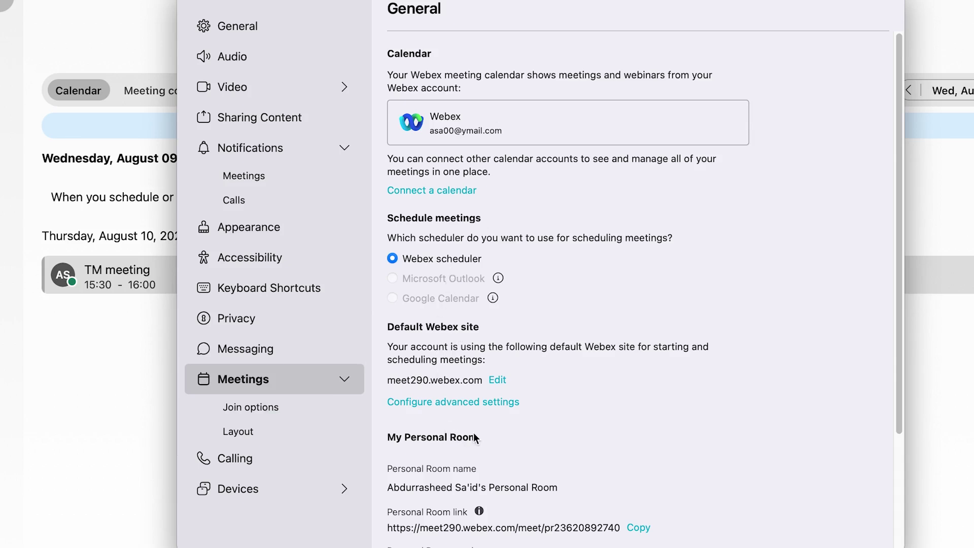
scroll(473, 432, "down", 2)
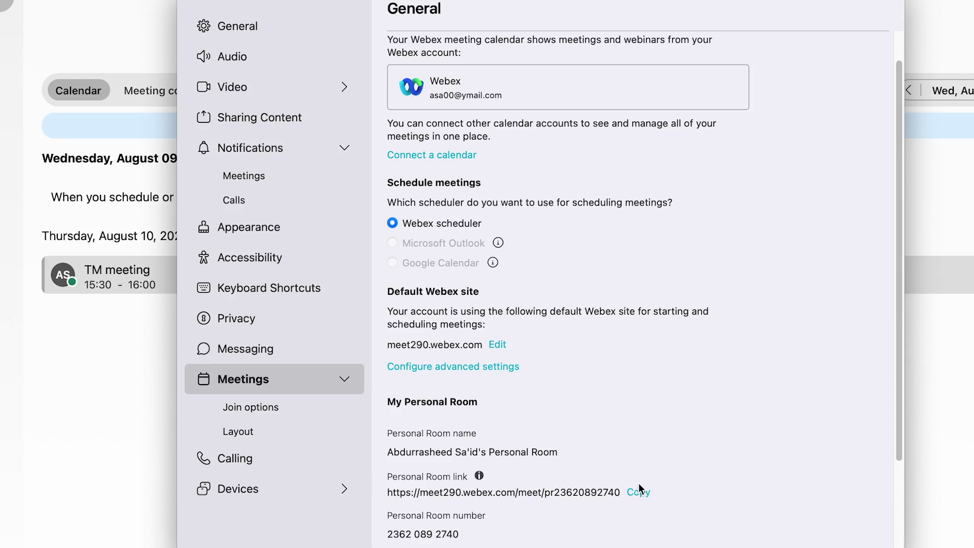
Review the meeting join options and the choices for the number of videos per page in grid view.
left_click(253, 407)
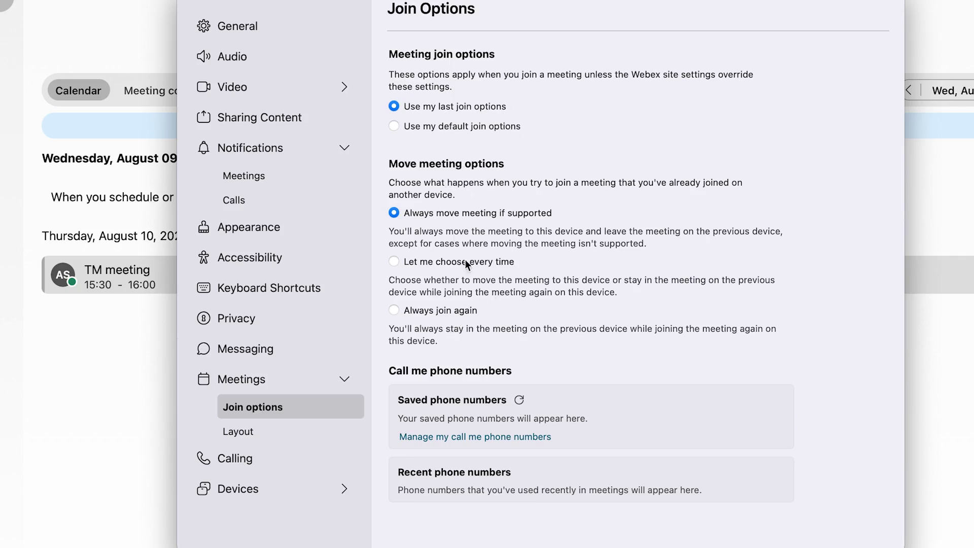
left_click(263, 434)
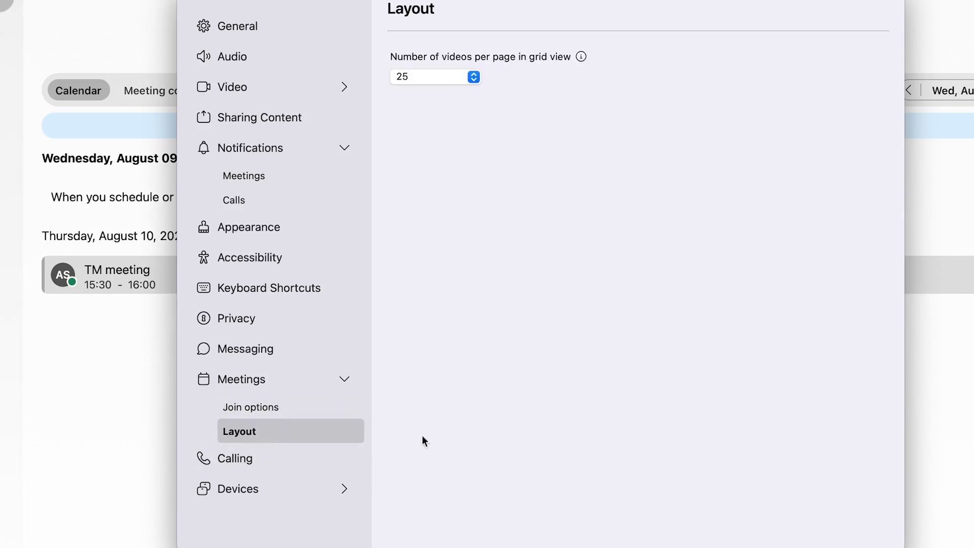
left_click(477, 77)
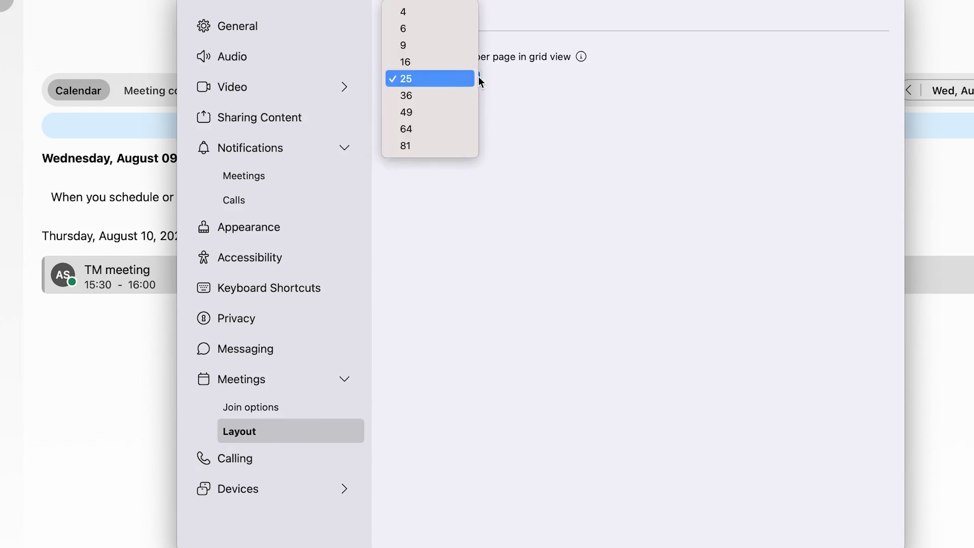
left_click(617, 143)
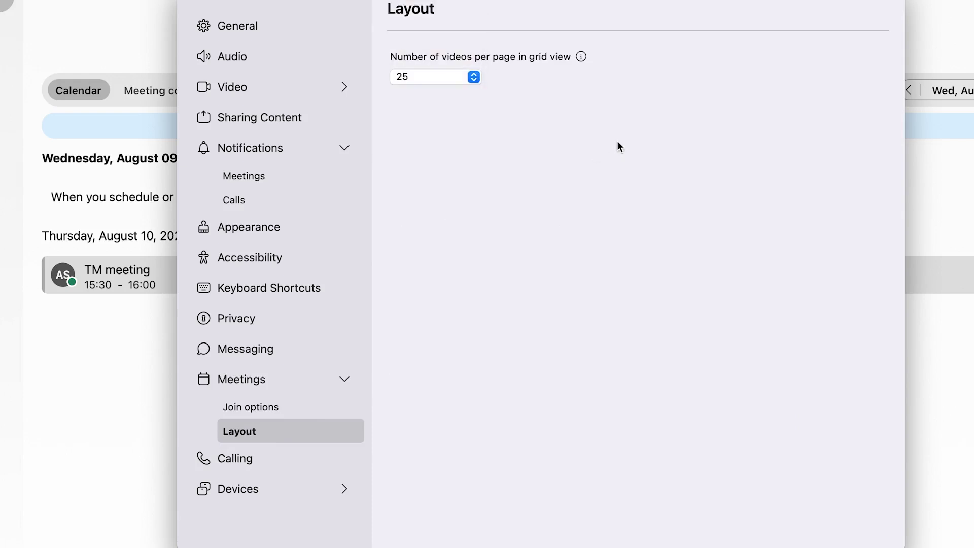
Review the calling settings with the apps offered for starting calls, check the devices settings, and close the settings.
left_click(291, 460)
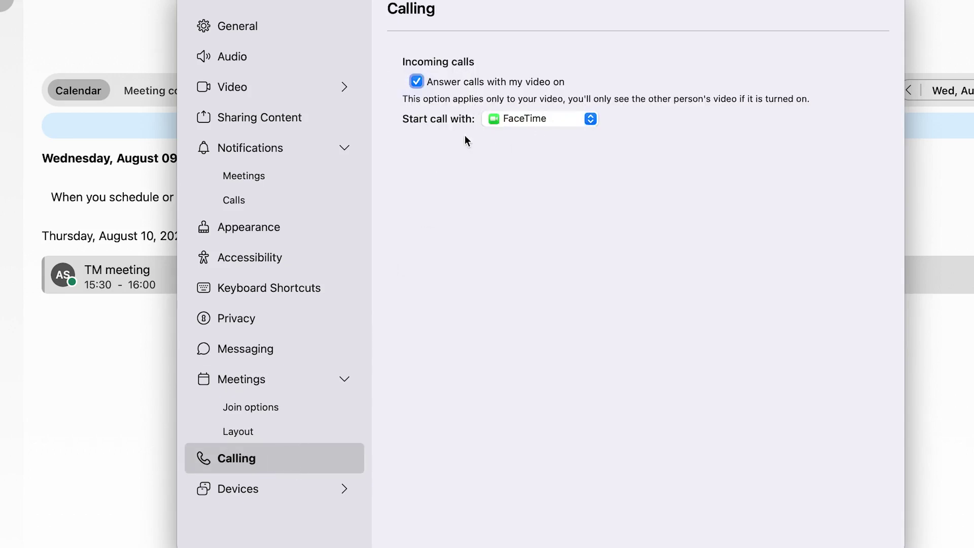
left_click(518, 119)
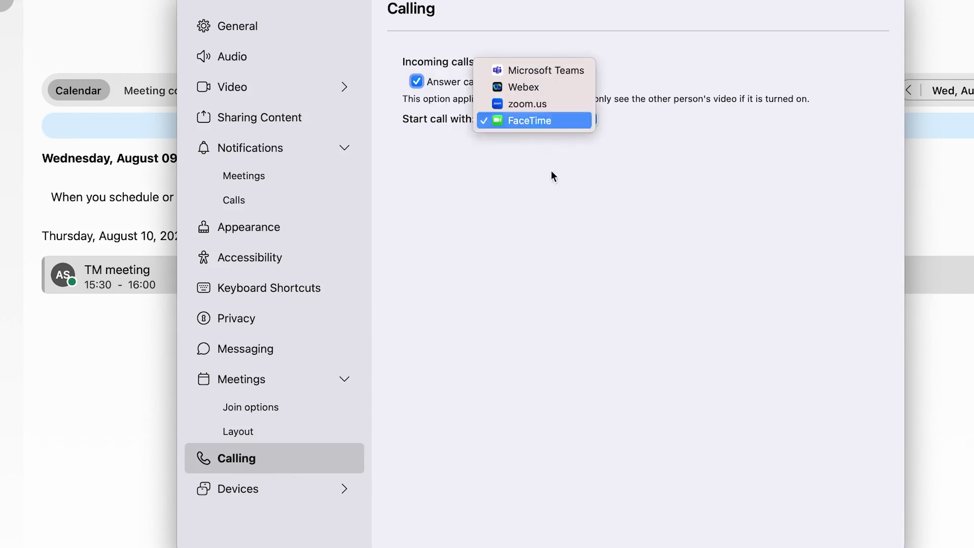
left_click(520, 287)
left_click(258, 488)
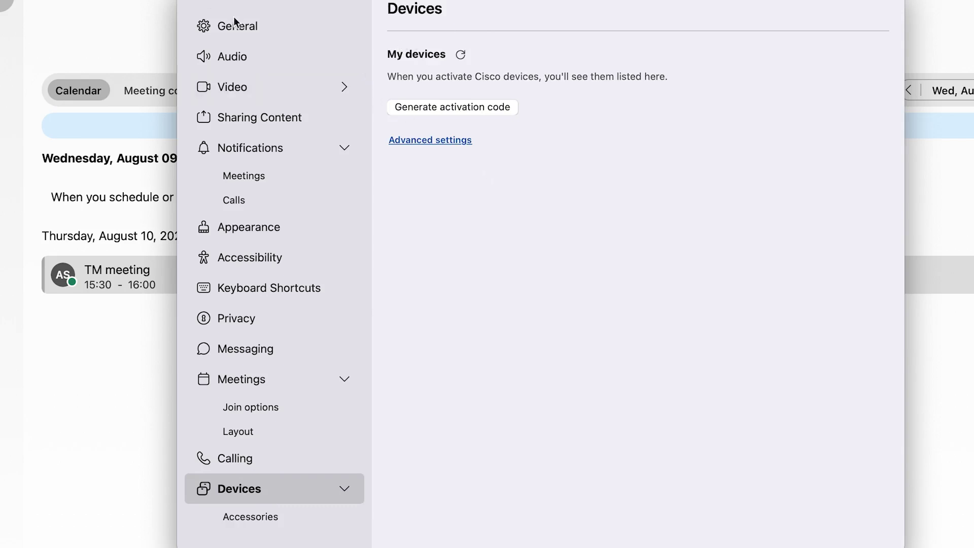
left_click(192, 1)
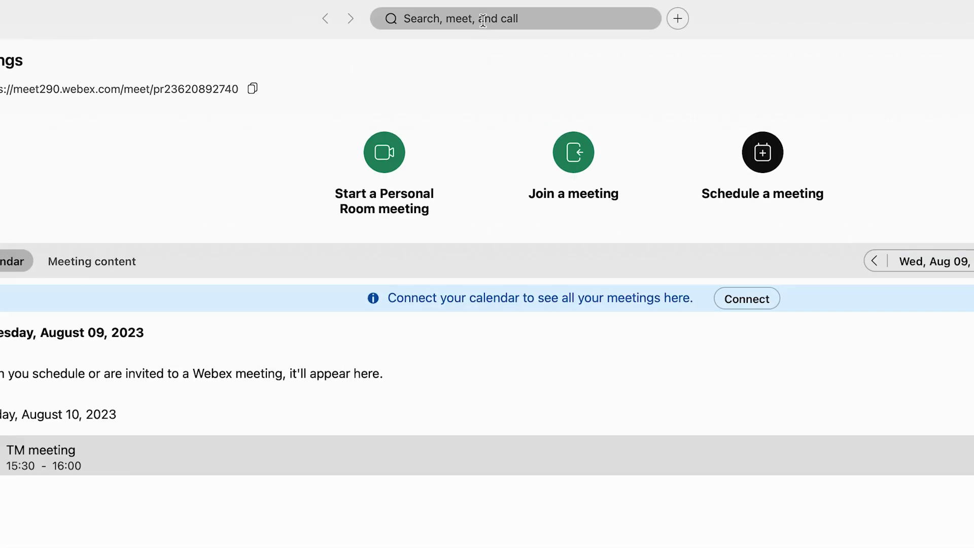
Look at the search, meet and call field and the options for creating a message, space or meeting.
left_click(483, 0)
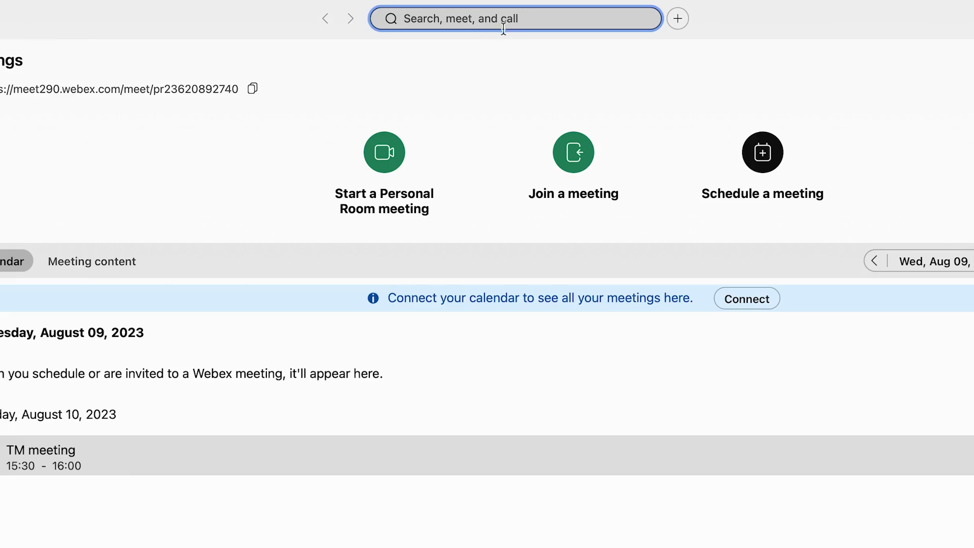
left_click(678, 18)
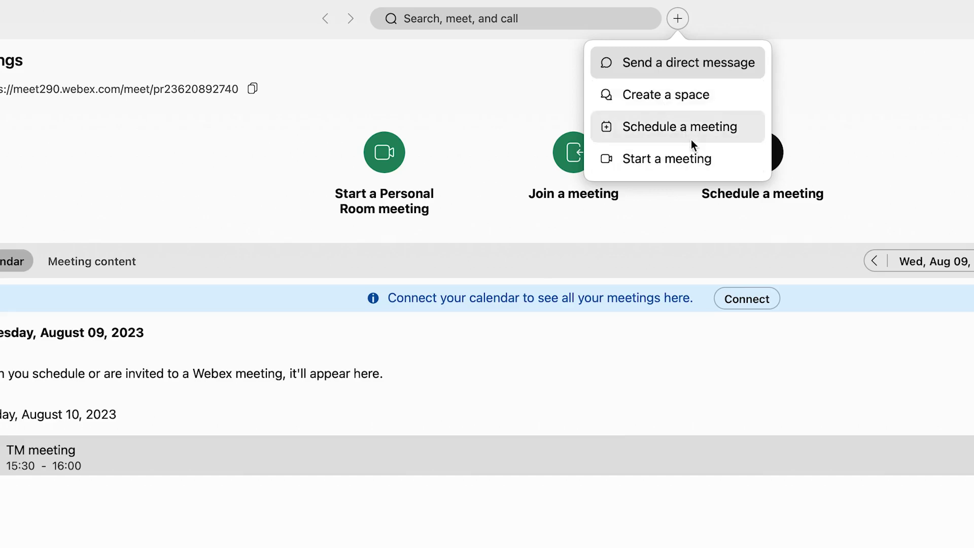
left_click(21, 154)
View the Calling, Teams and Messaging sections, including the lists of direct messages and spaces.
left_click(69, 122)
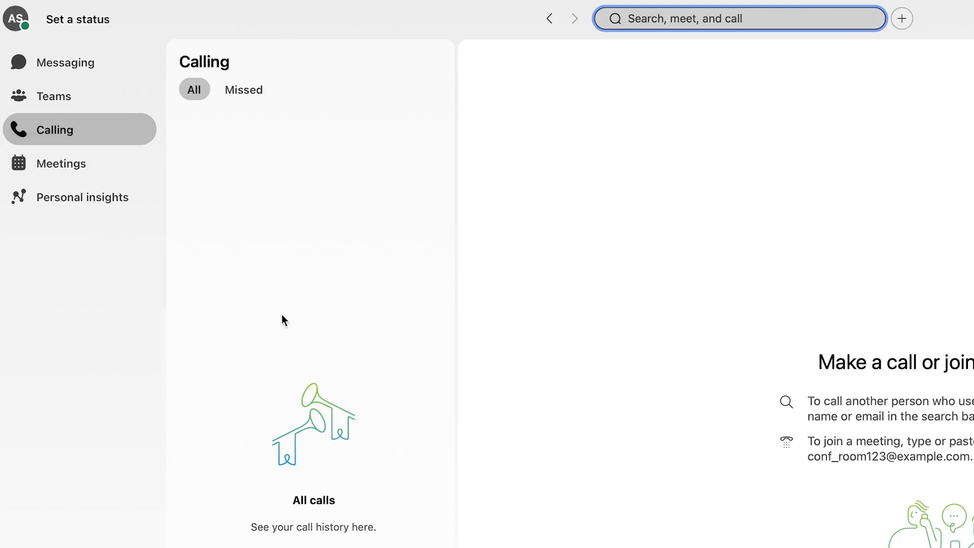
left_click(94, 98)
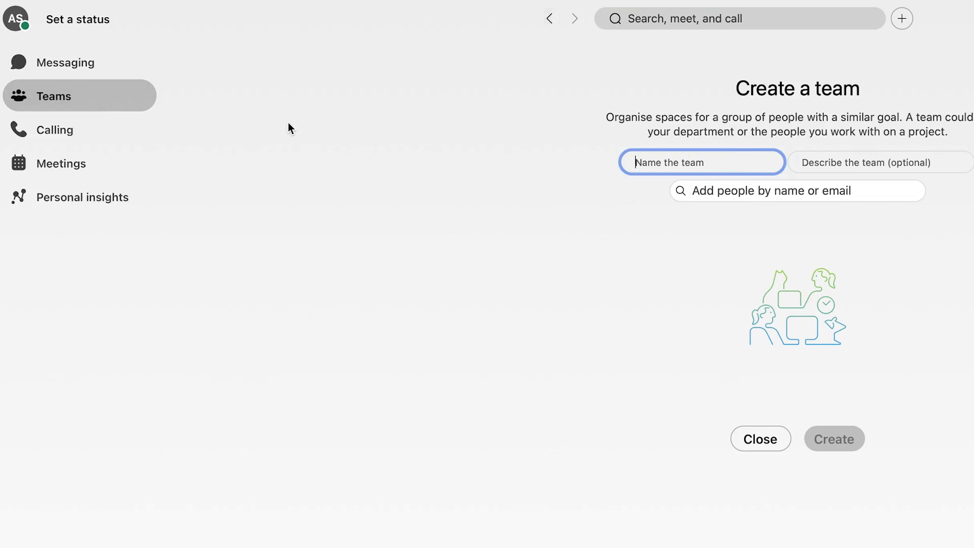
left_click(69, 75)
left_click(245, 90)
left_click(309, 95)
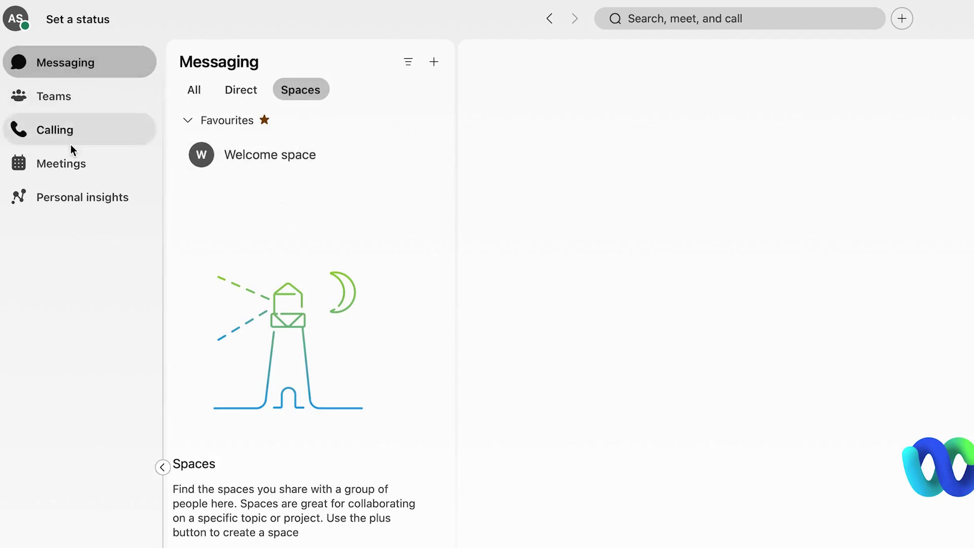
Open the preview for a Personal Room meeting and check the audio connection choices, keeping Computer audio.
left_click(65, 168)
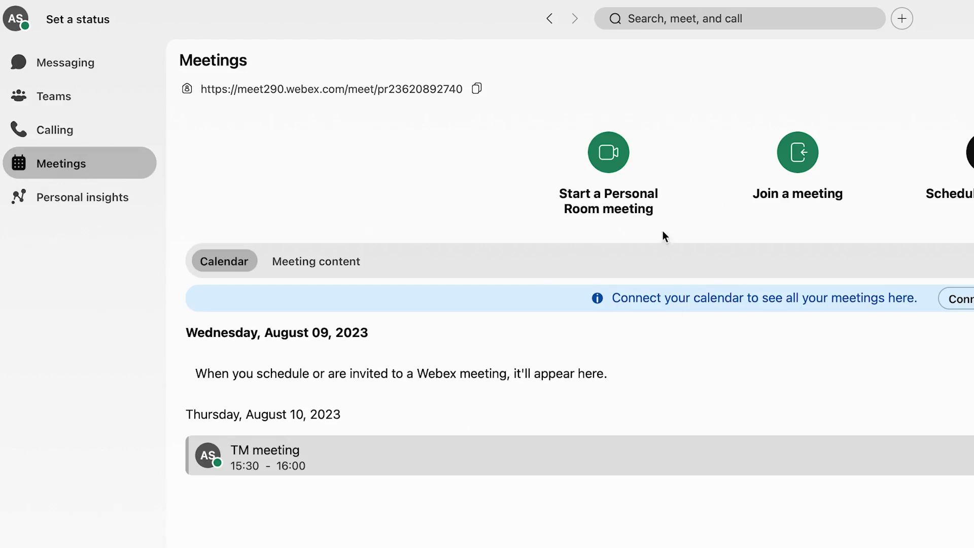
left_click(620, 157)
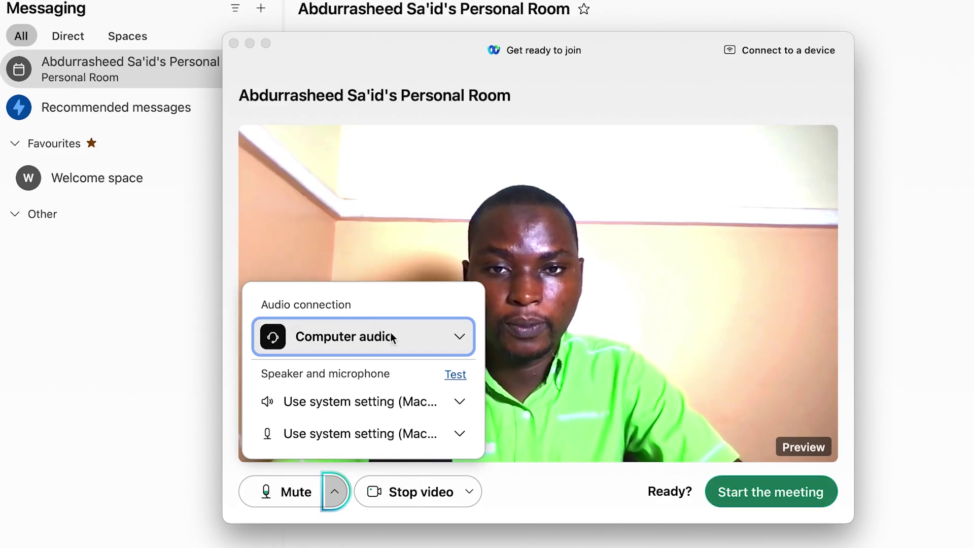
left_click(458, 334)
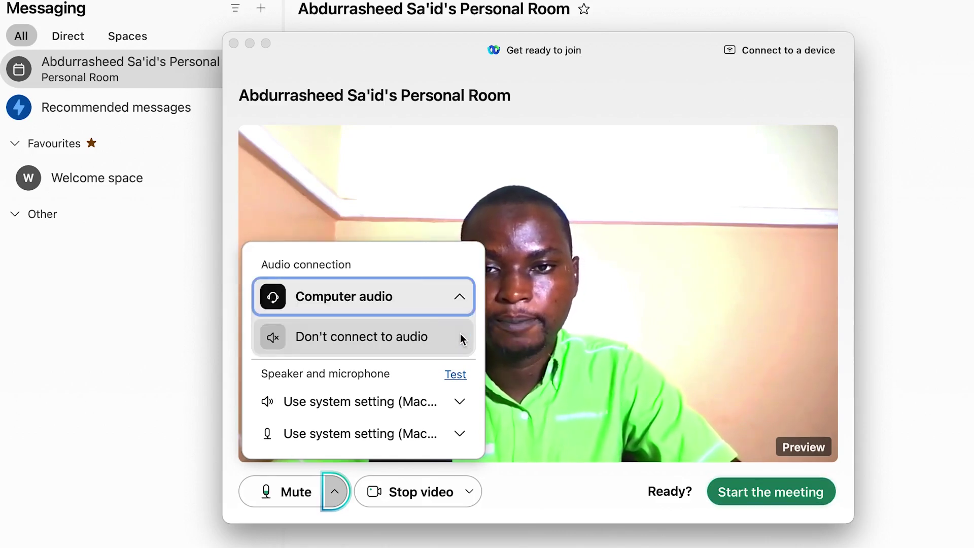
left_click(438, 301)
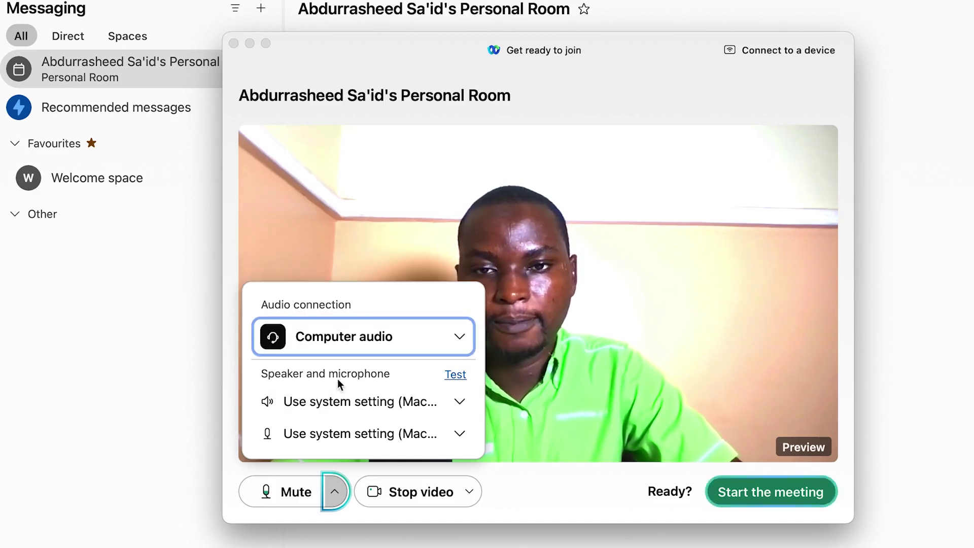
Review the available speakers and microphones for the meeting, keeping the system setting for both.
left_click(463, 399)
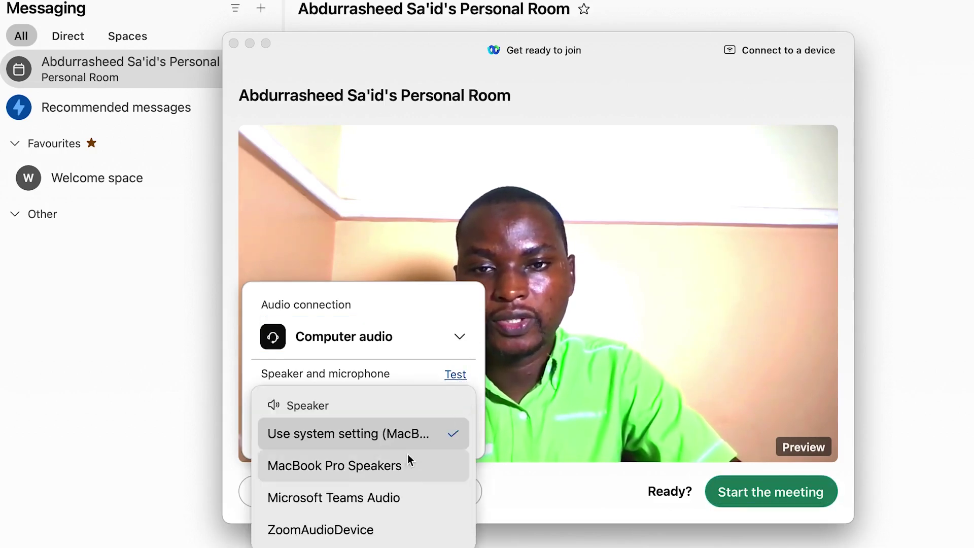
left_click(453, 399)
left_click(459, 431)
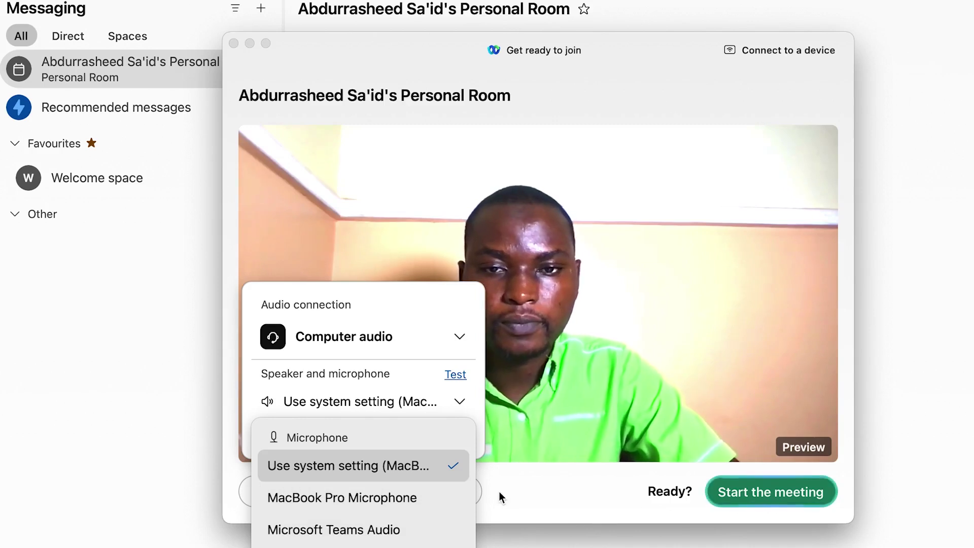
left_click(459, 401)
left_click(461, 461)
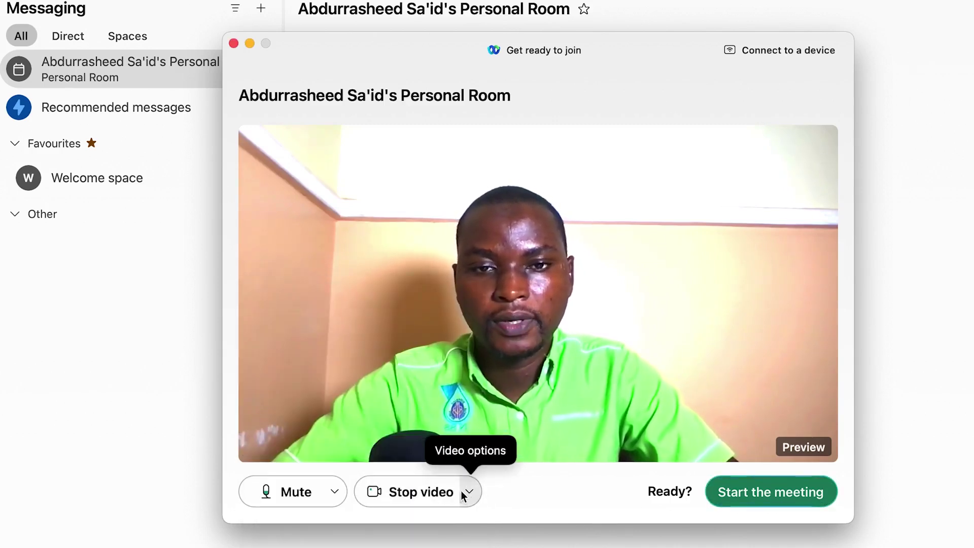
Try muting and unmuting the microphone in the meeting preview, leaving it muted.
left_click(291, 493)
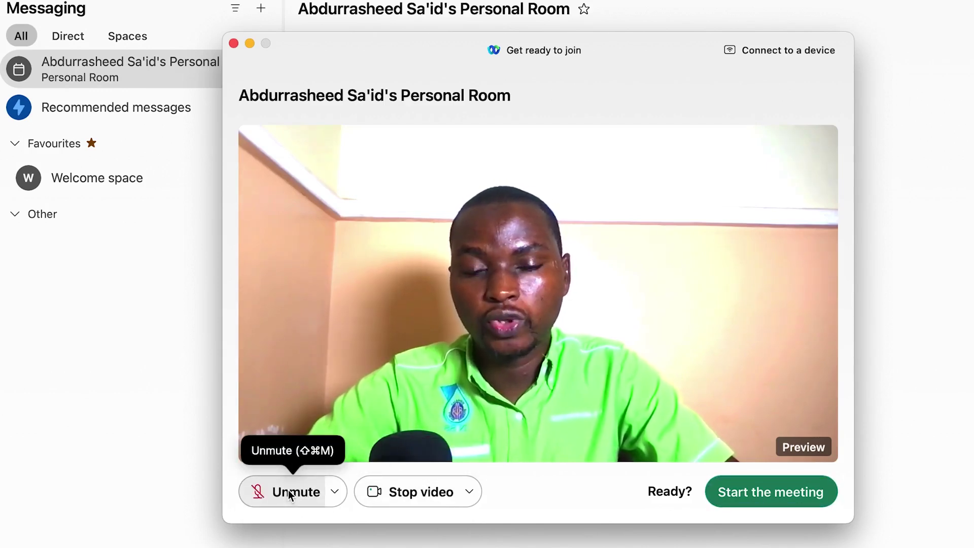
left_click(291, 494)
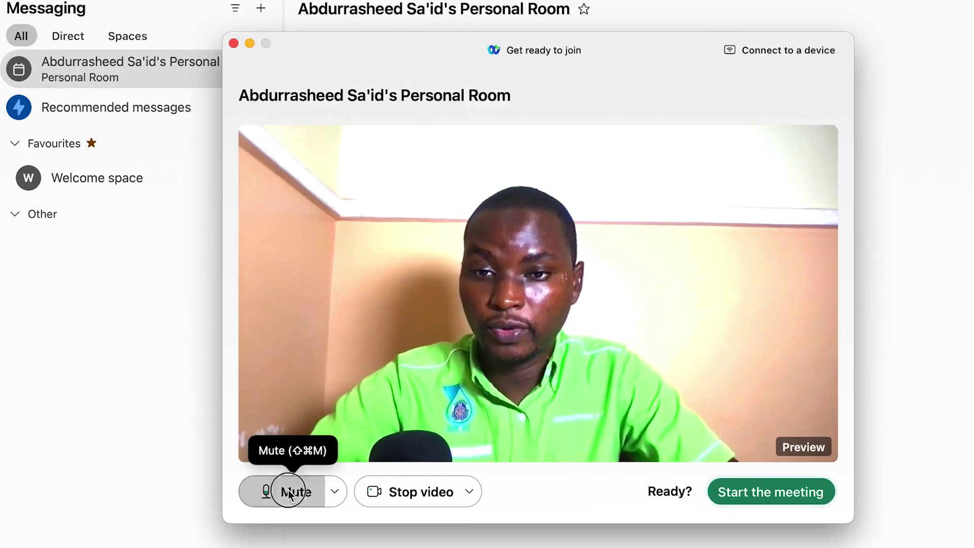
left_click(291, 493)
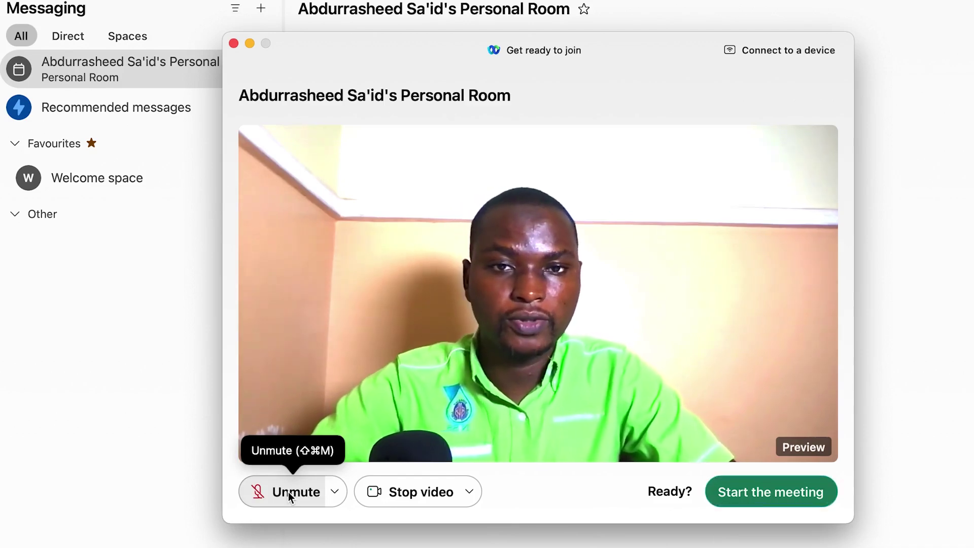
Review the available cameras in the video options, keeping FaceTime HD Camera.
left_click(470, 493)
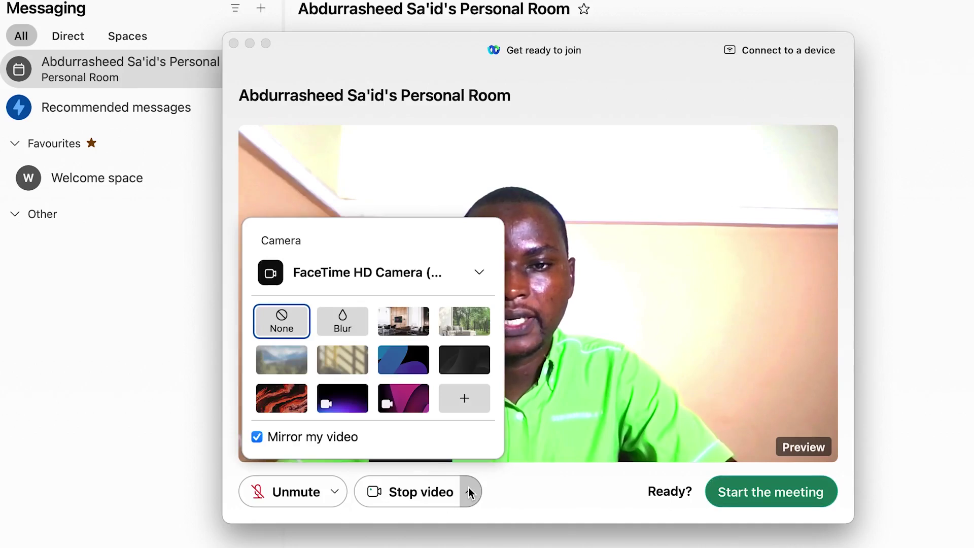
left_click(472, 279)
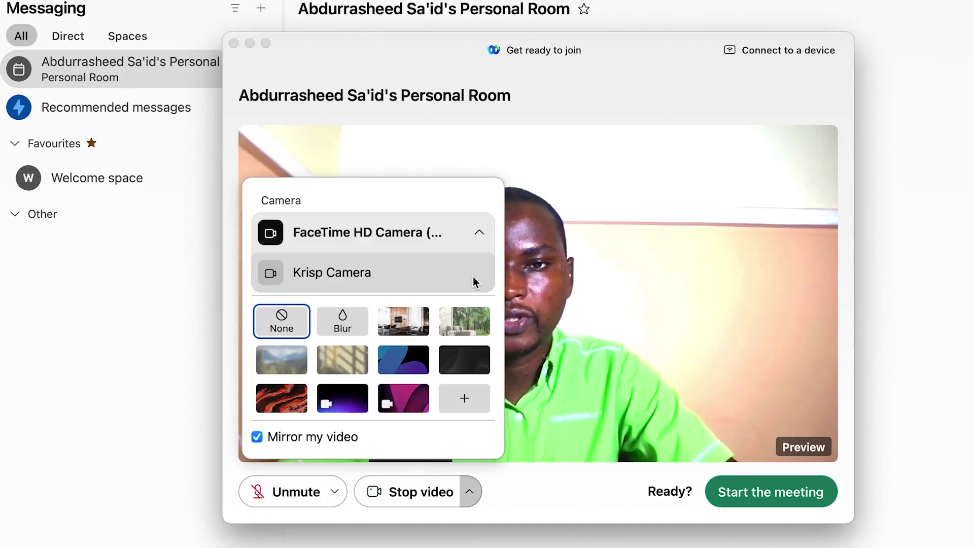
left_click(473, 280)
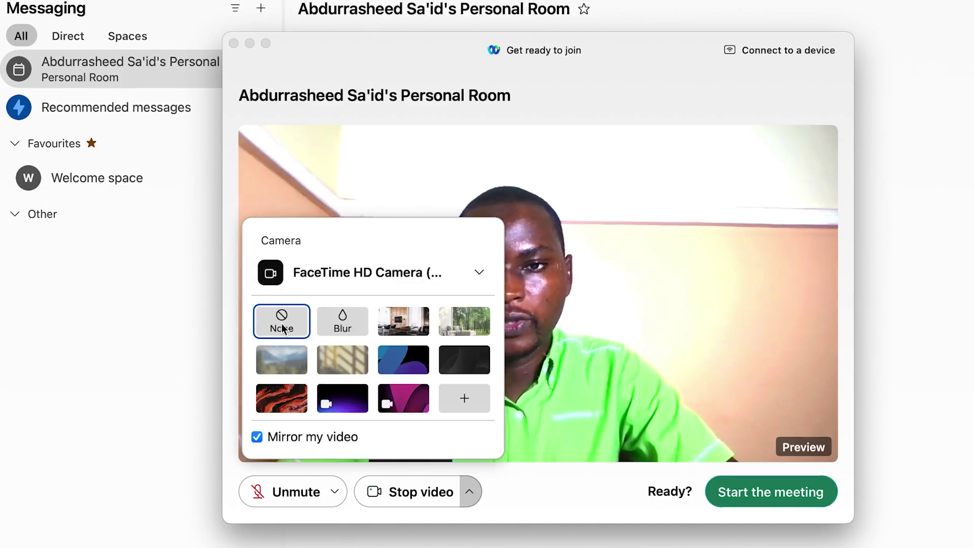
Try the Blur and Home office video backgrounds and apply the Executive office background.
left_click(343, 323)
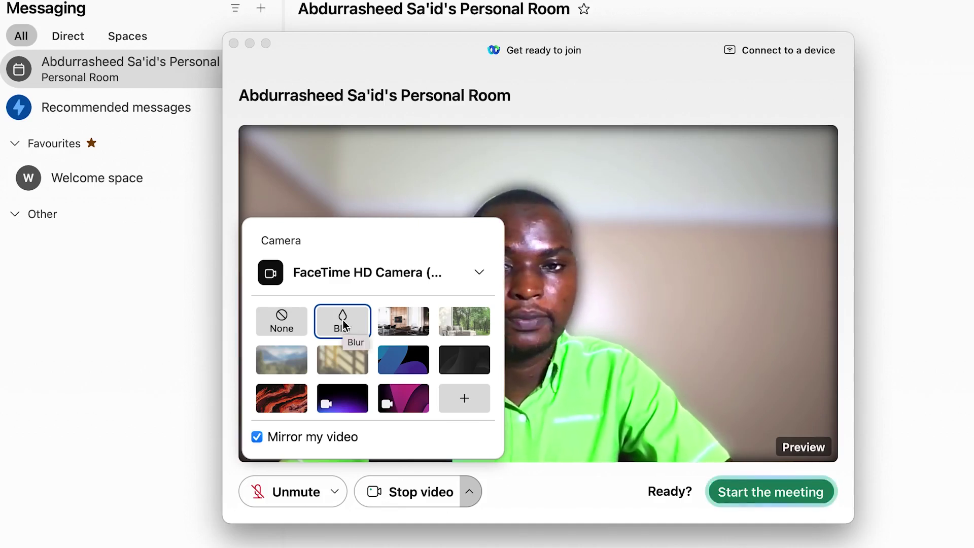
left_click(397, 327)
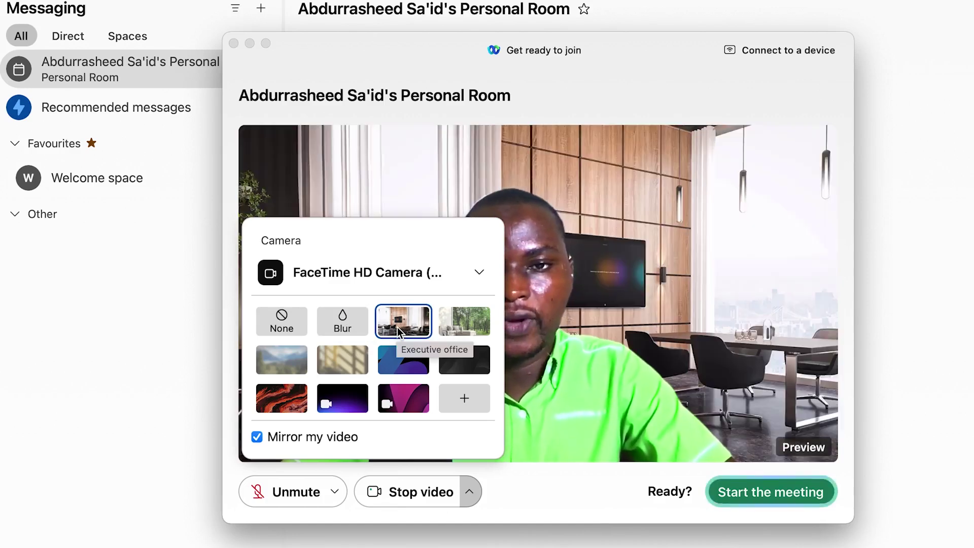
left_click(475, 330)
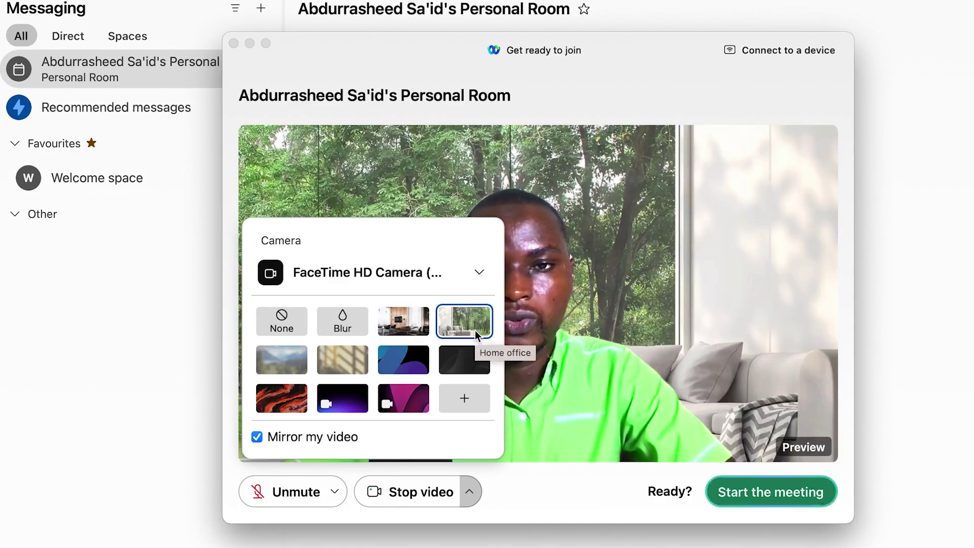
left_click(406, 328)
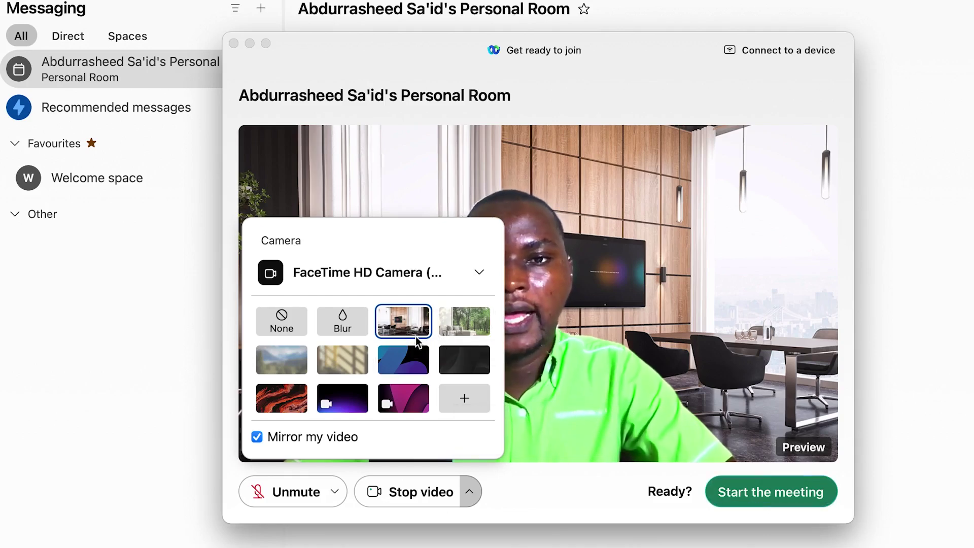
Add the image Purple Textured Self-Help Advice Youtube Thumbnail (6).png from the Downloads folder as a custom video background.
left_click(451, 397)
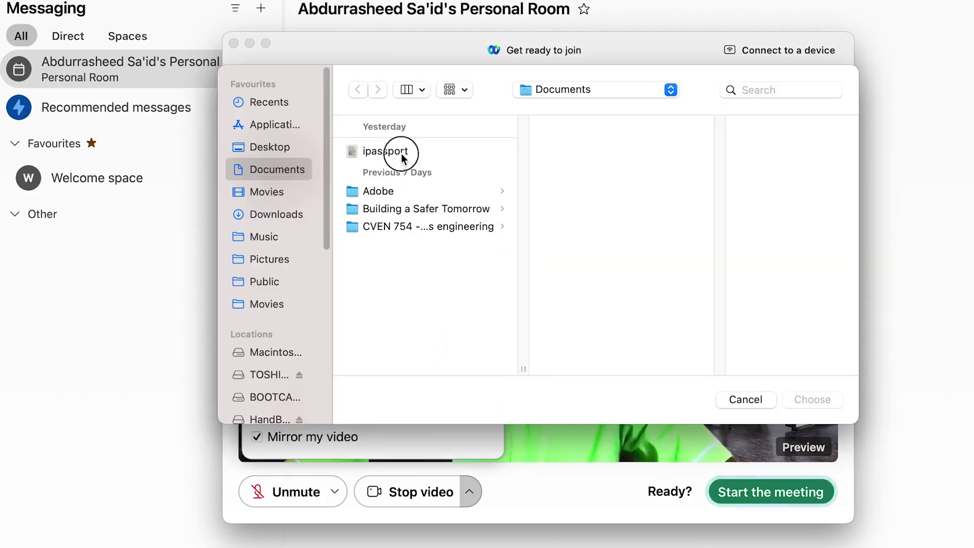
left_click(269, 236)
left_click(269, 213)
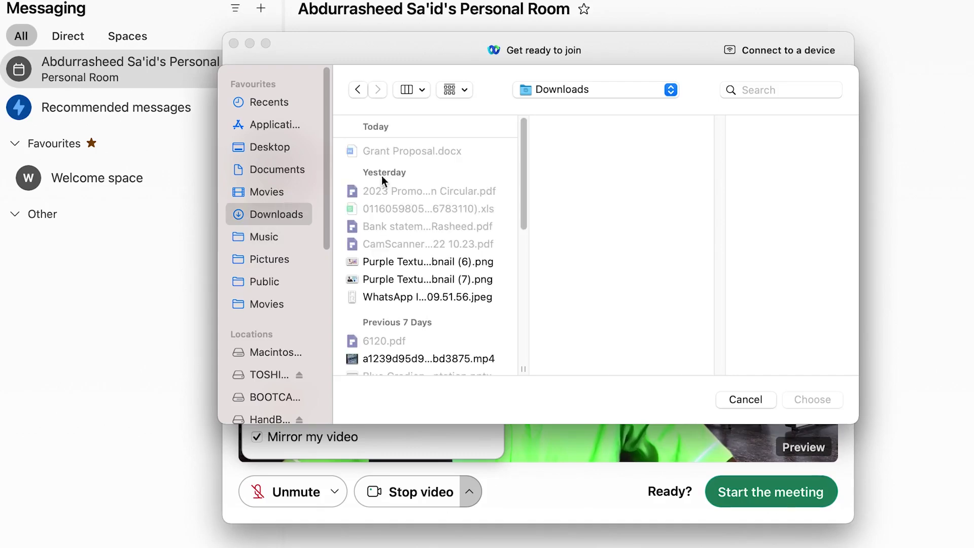
left_click(422, 262)
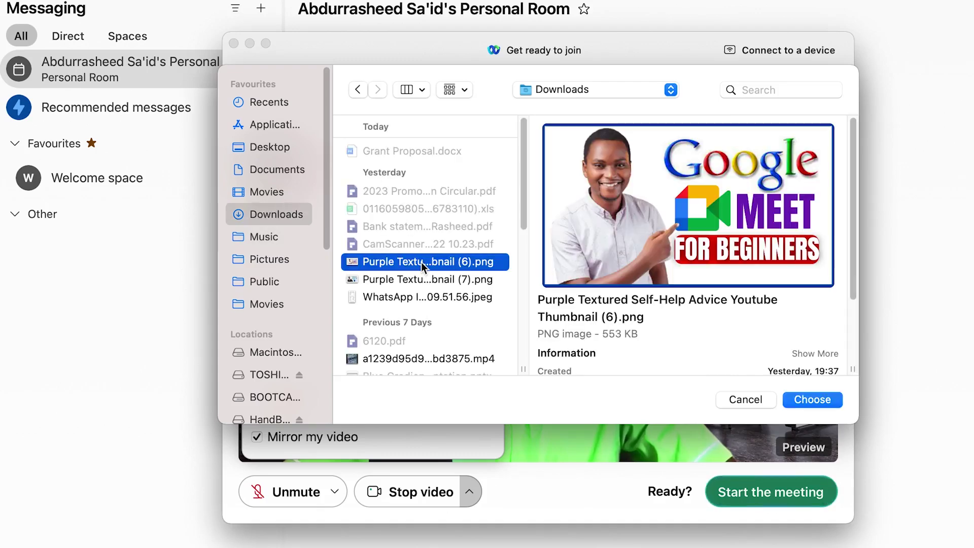
left_click(802, 401)
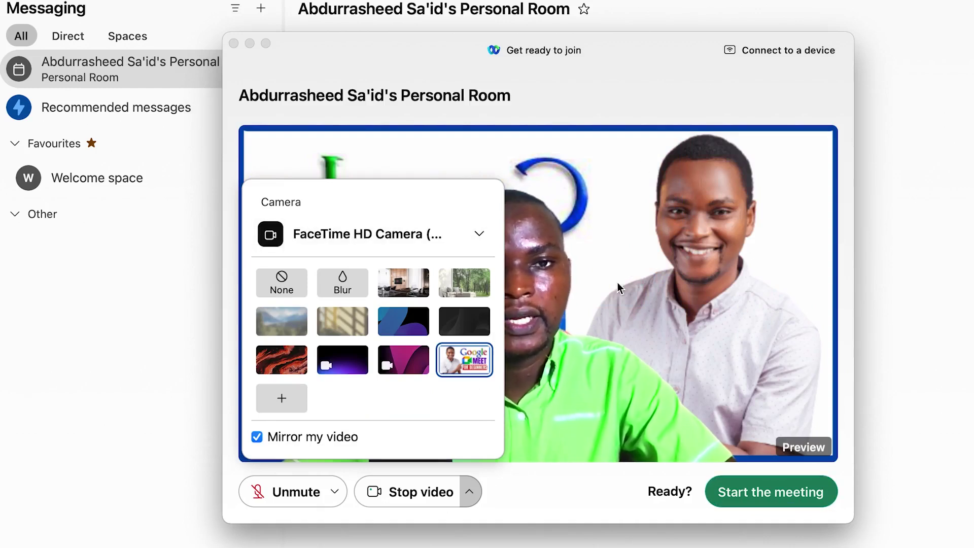
Turn off Mirror my video and switch the video background back to the Executive office image.
left_click(258, 437)
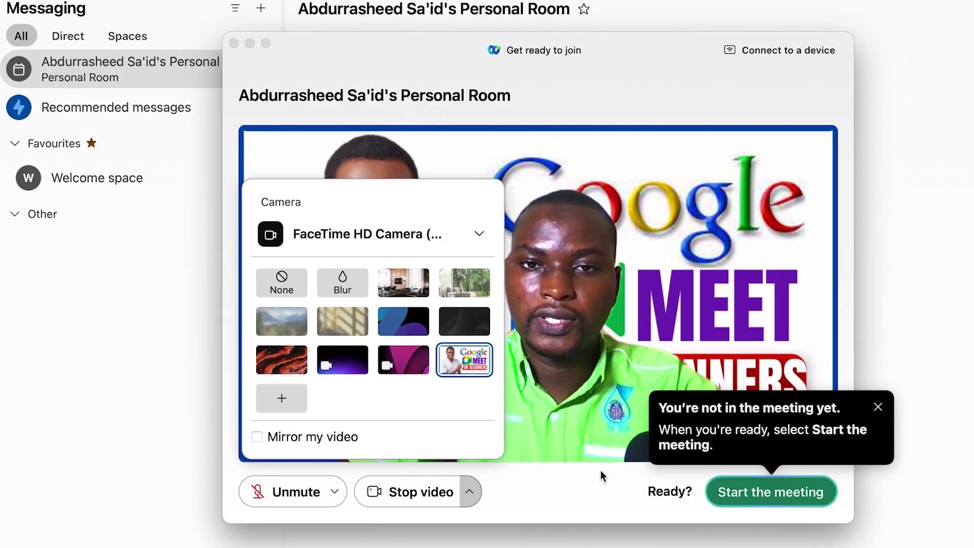
left_click(560, 489)
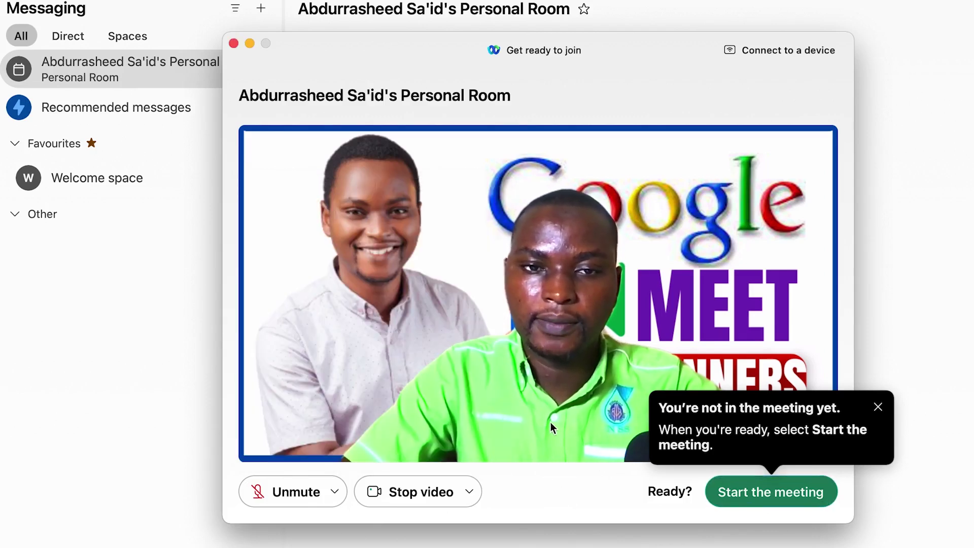
left_click(468, 491)
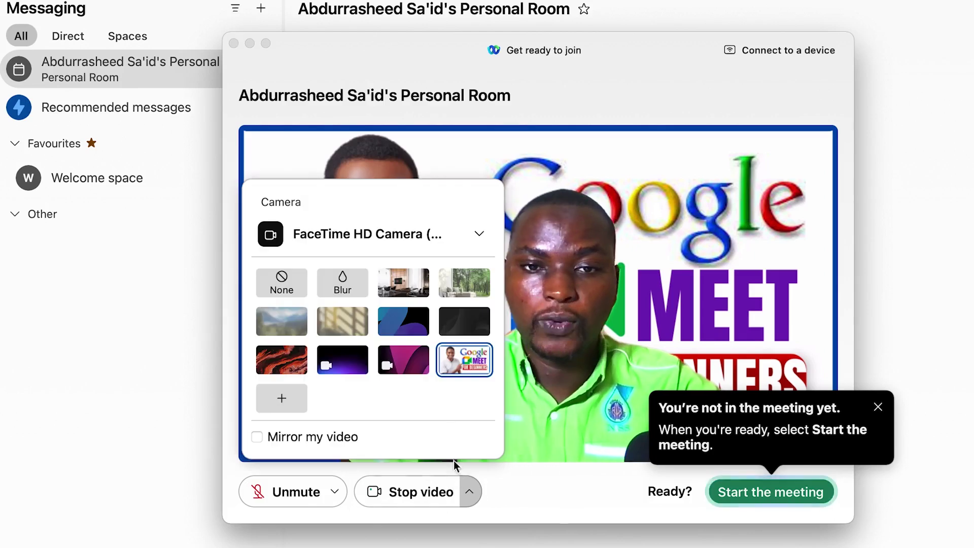
left_click(410, 293)
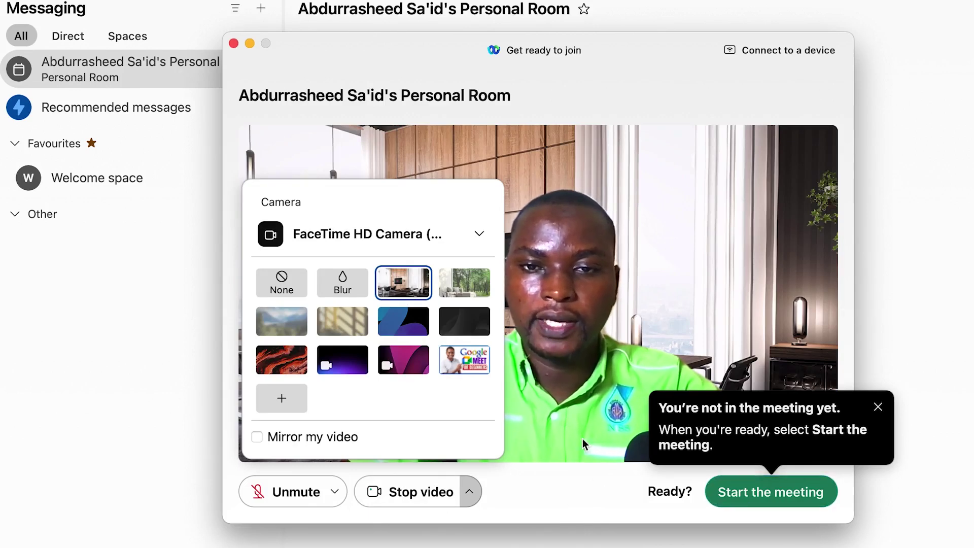
Start the Personal Room meeting and try turning the camera video off and on again.
left_click(791, 500)
left_click(790, 499)
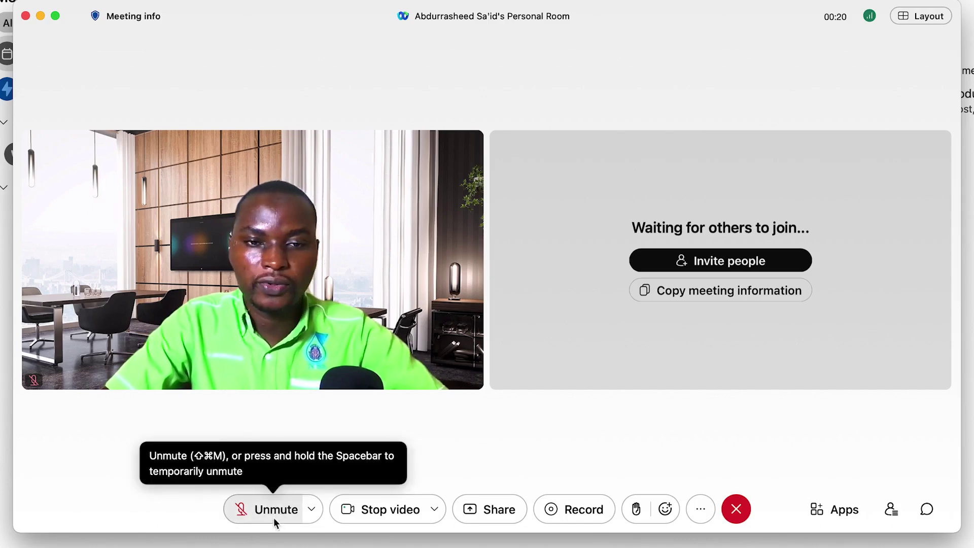
left_click(401, 515)
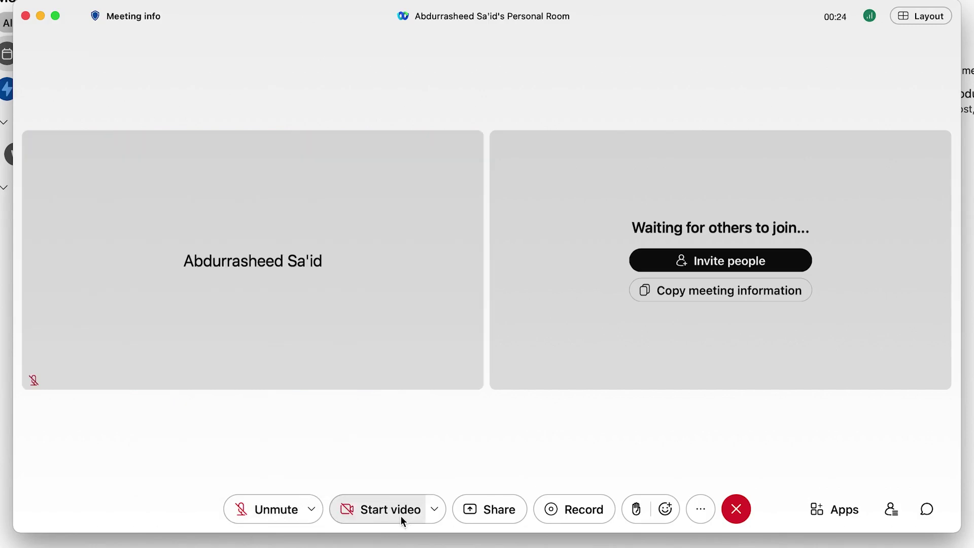
left_click(399, 515)
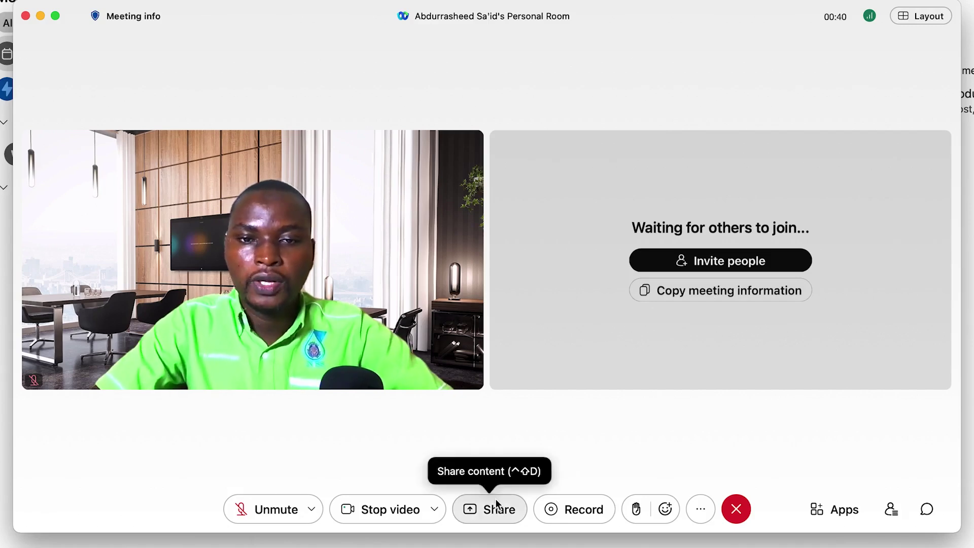
Examine the screen and application sources available for content sharing, choosing the whole screen as the source.
left_click(496, 500)
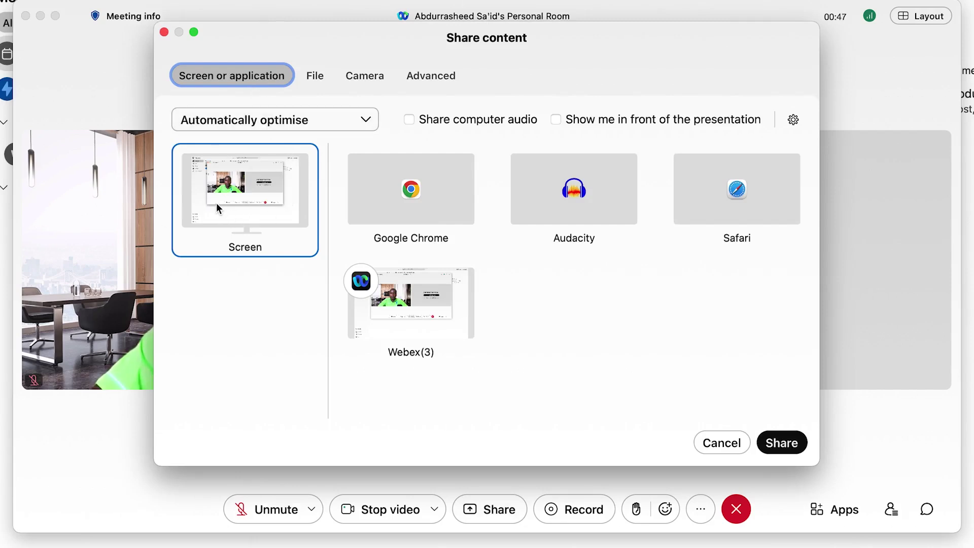
left_click(462, 228)
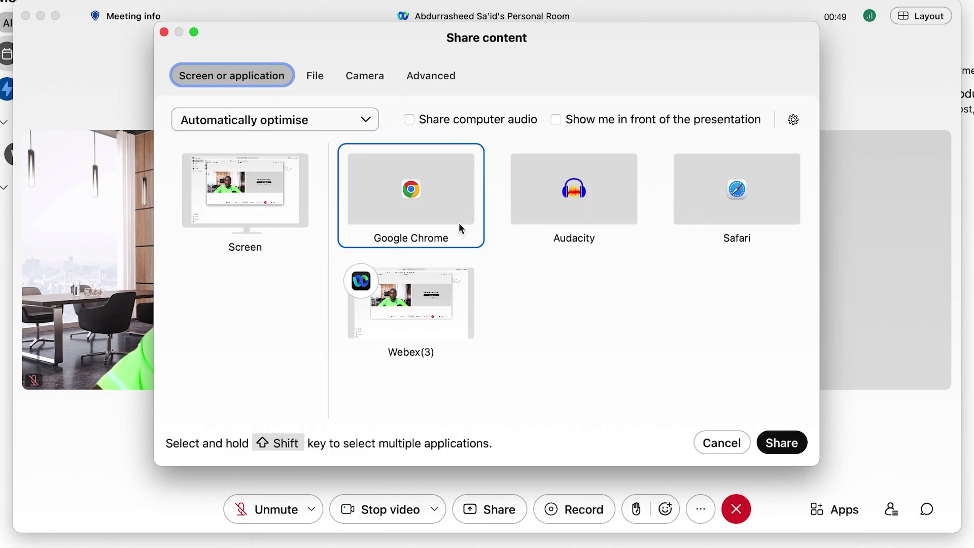
left_click(609, 216)
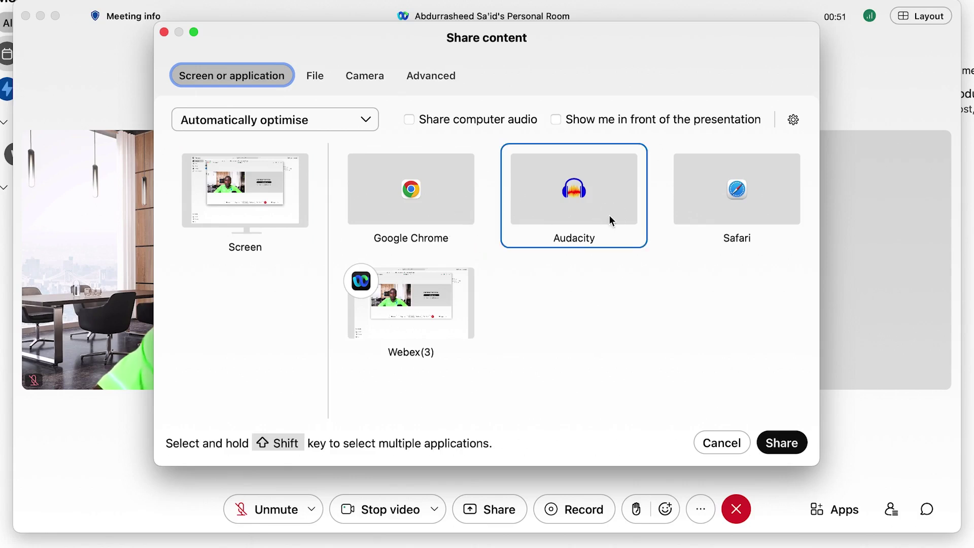
left_click(772, 218)
left_click(359, 291)
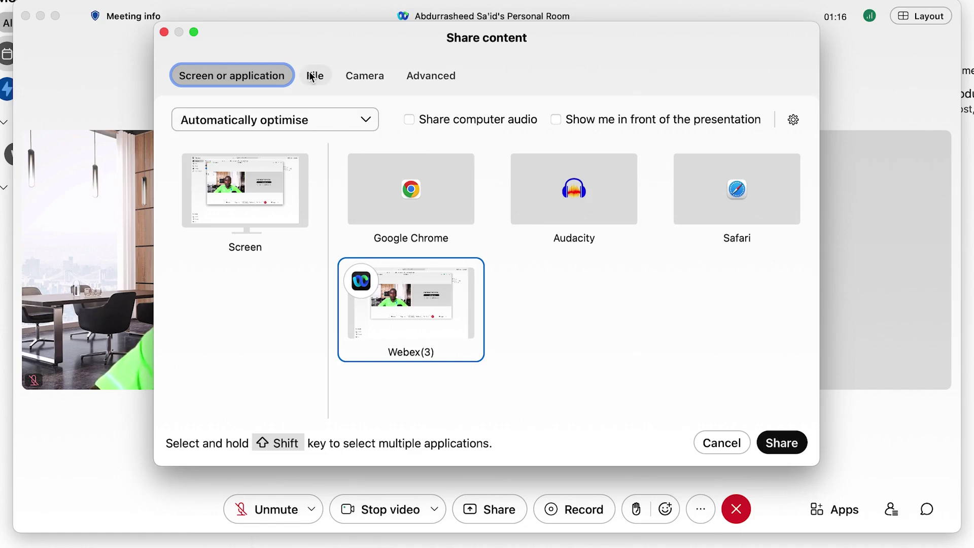
left_click(231, 182)
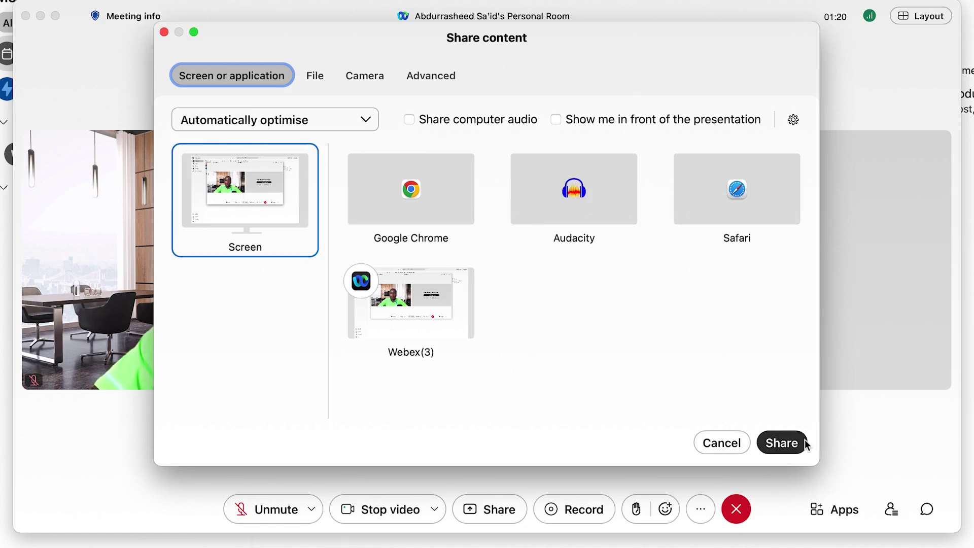
Review the file, camera and advanced options for sharing content in the meeting.
left_click(318, 80)
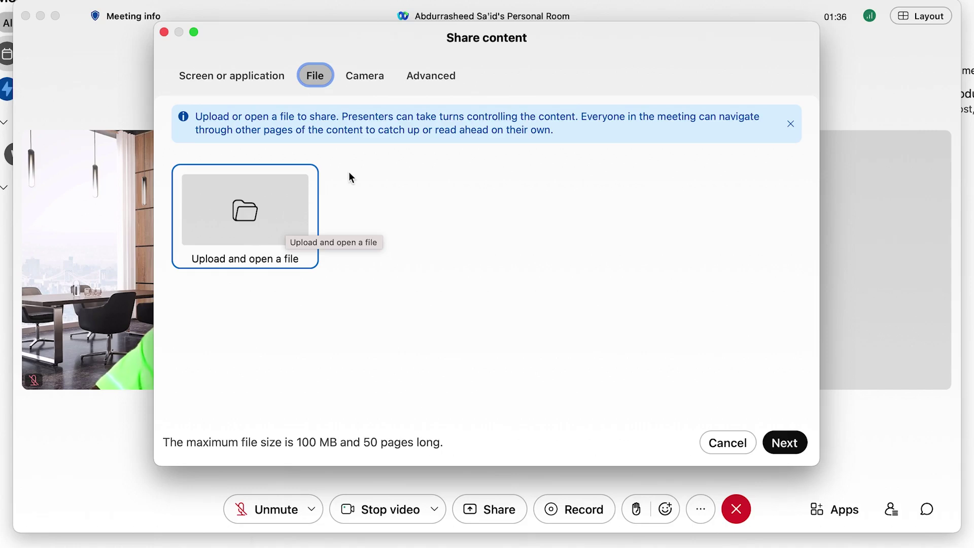
left_click(376, 71)
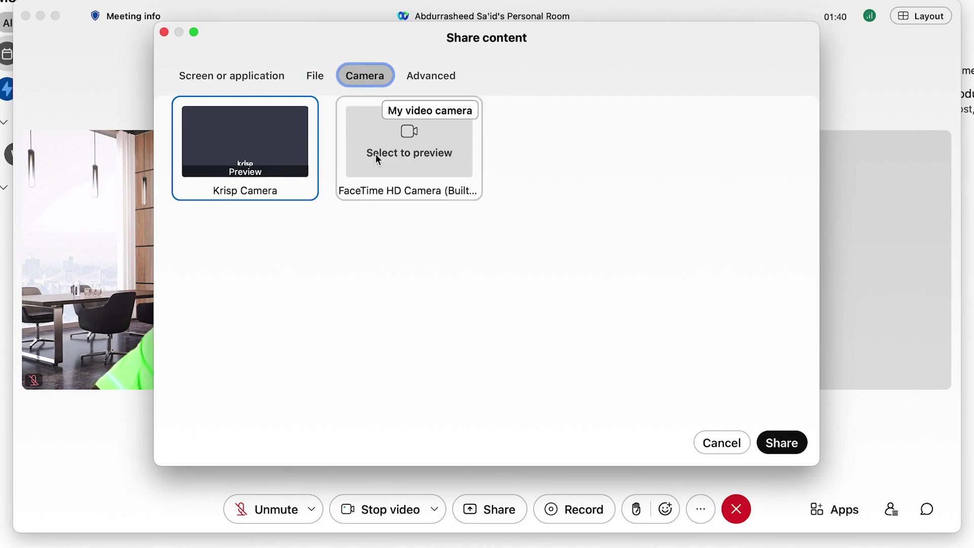
left_click(454, 77)
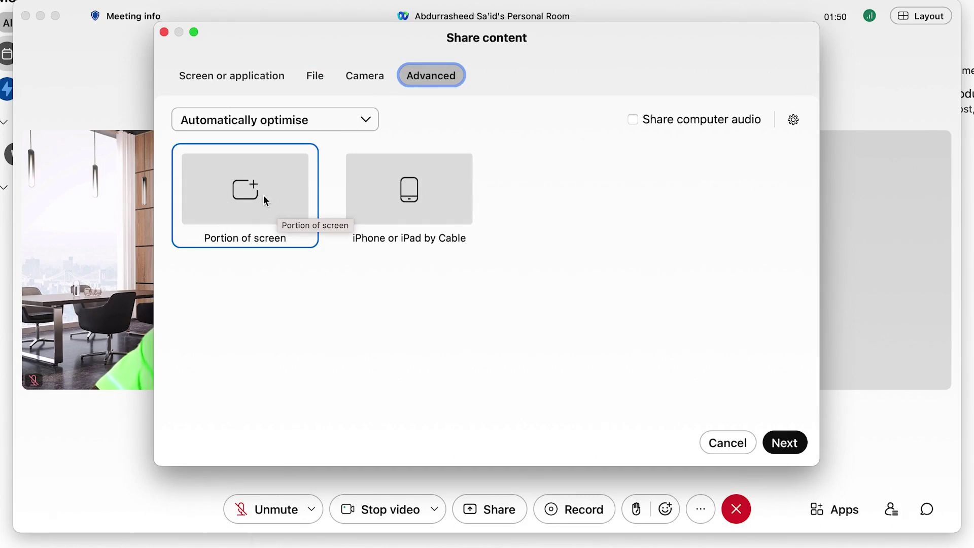
Share the whole screen in the meeting with automatic optimisation, stop sharing and return to the meeting.
left_click(266, 75)
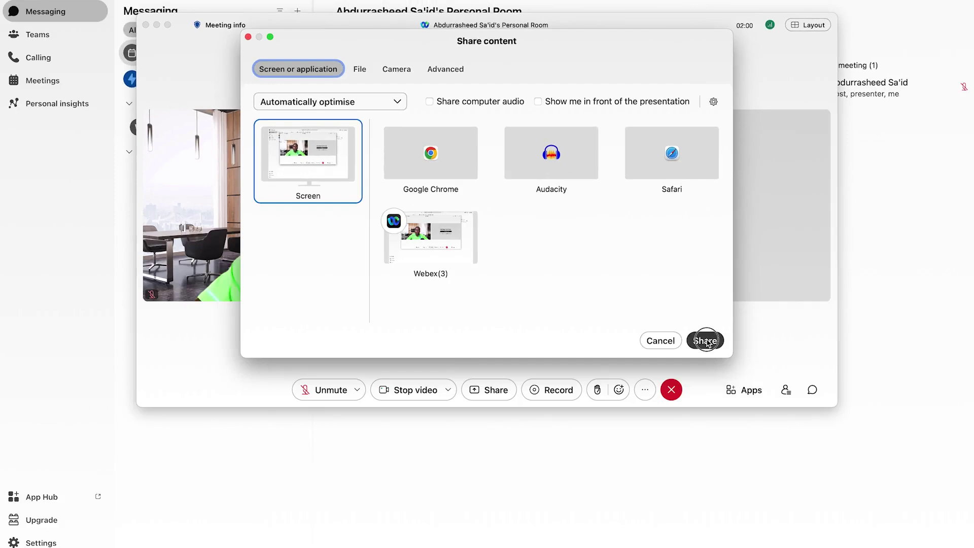
left_click(782, 443)
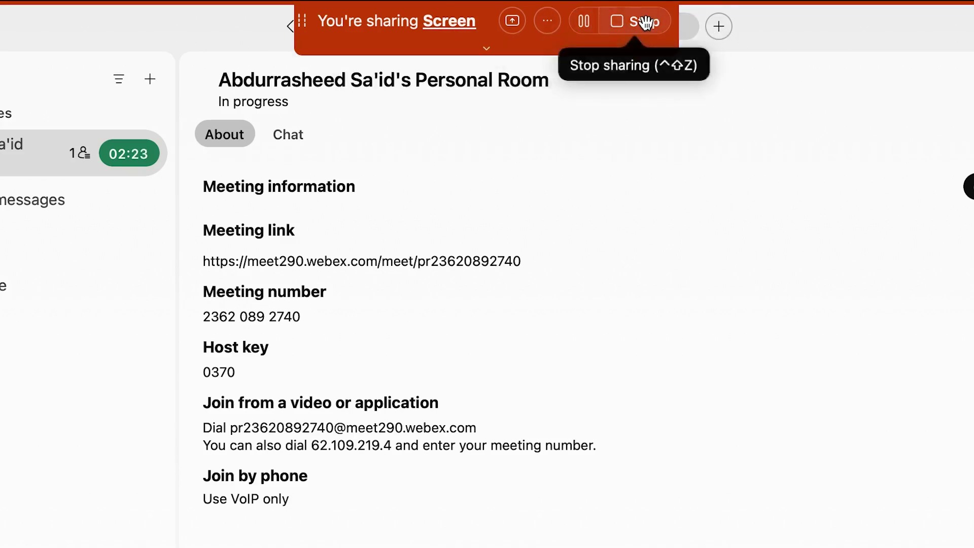
left_click(647, 22)
left_click(544, 418)
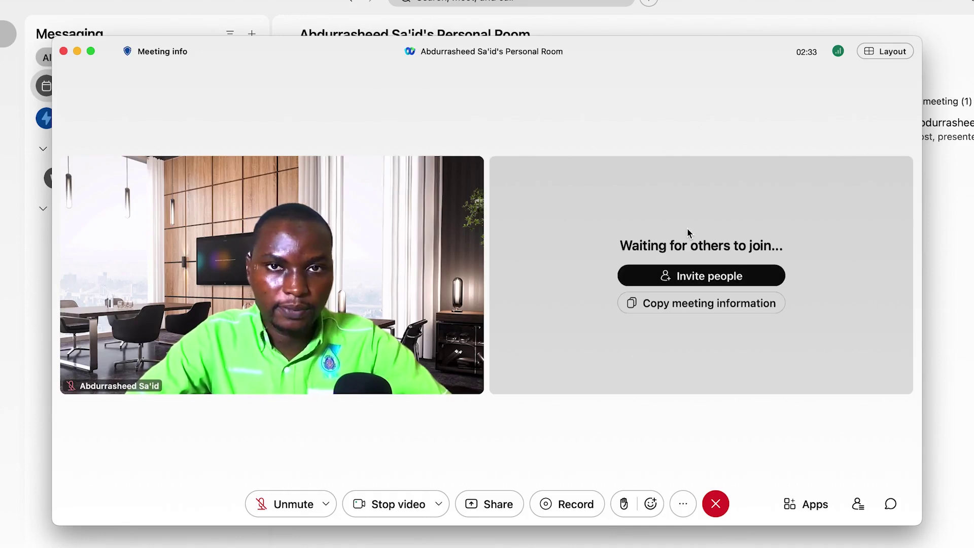
Record the meeting to the computer, saving the file in the Downloads folder, and stop the recording.
left_click(573, 504)
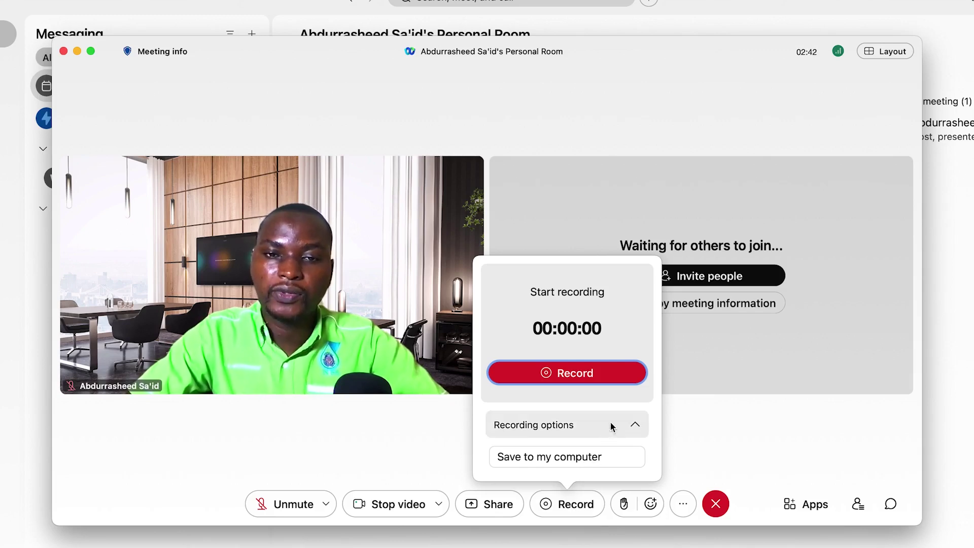
left_click(635, 425)
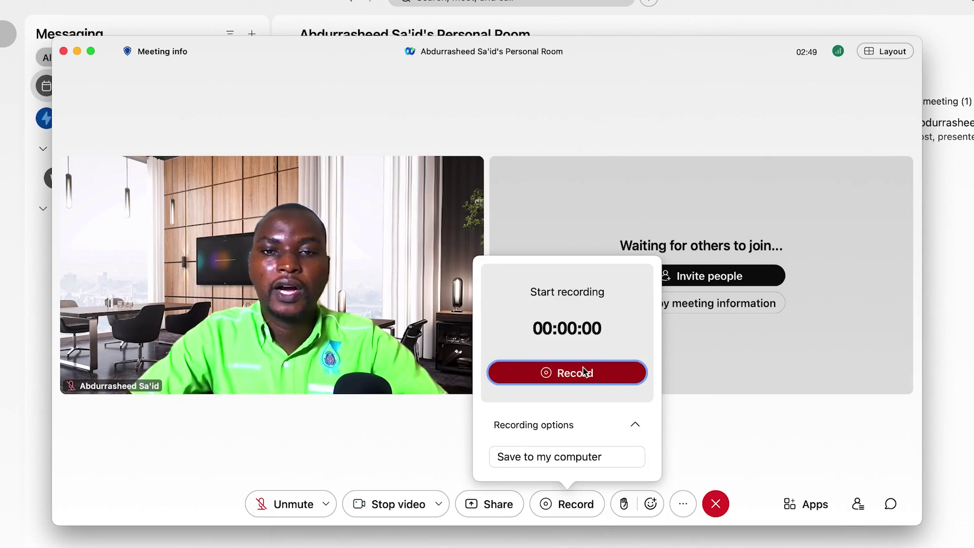
left_click(584, 372)
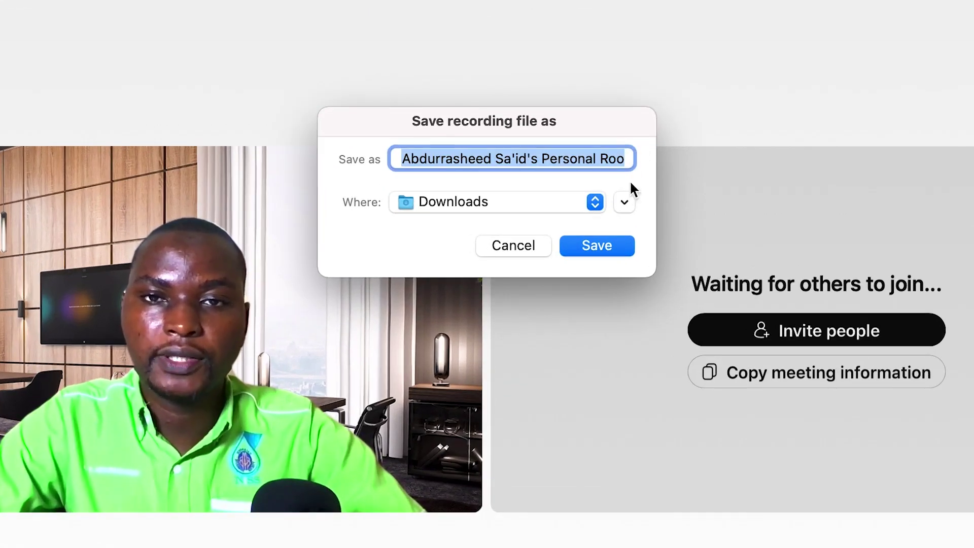
left_click(576, 192)
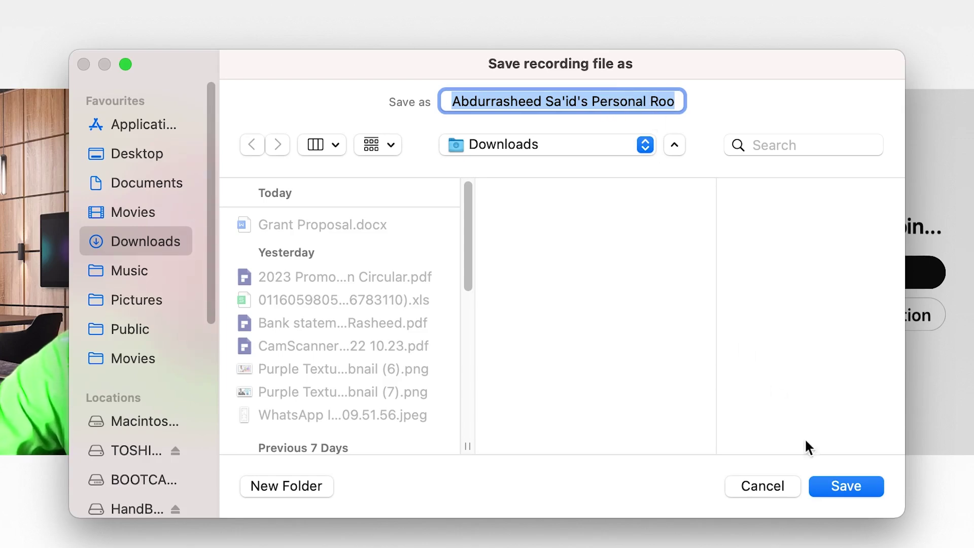
left_click(839, 486)
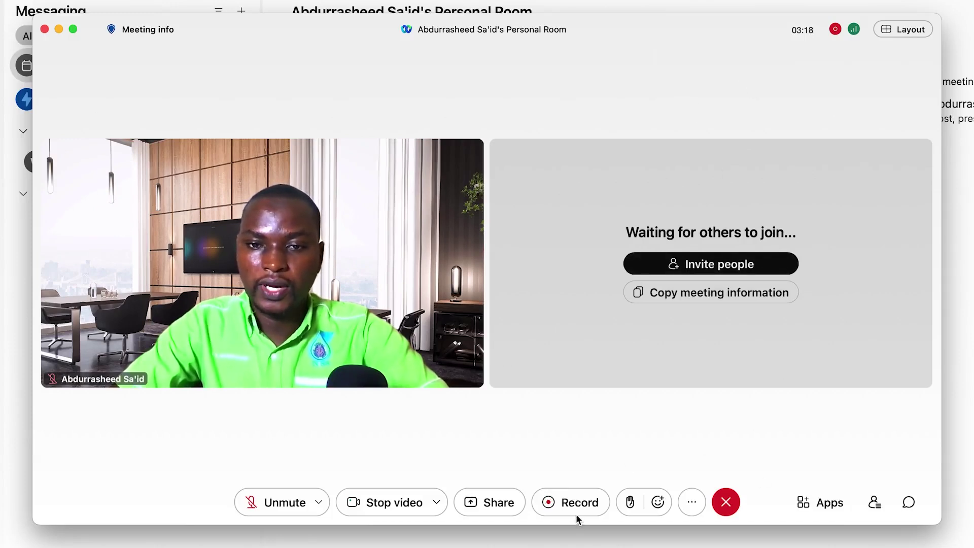
left_click(551, 504)
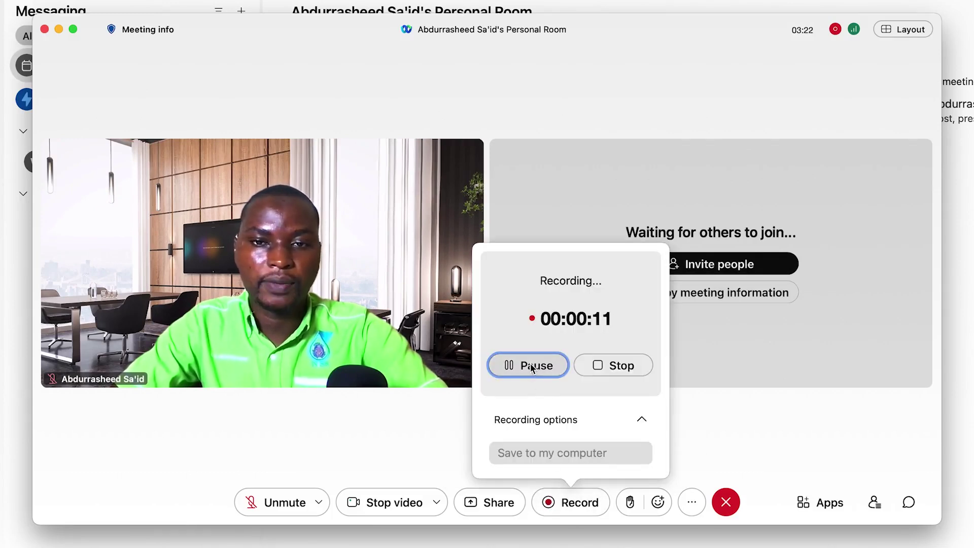
left_click(635, 371)
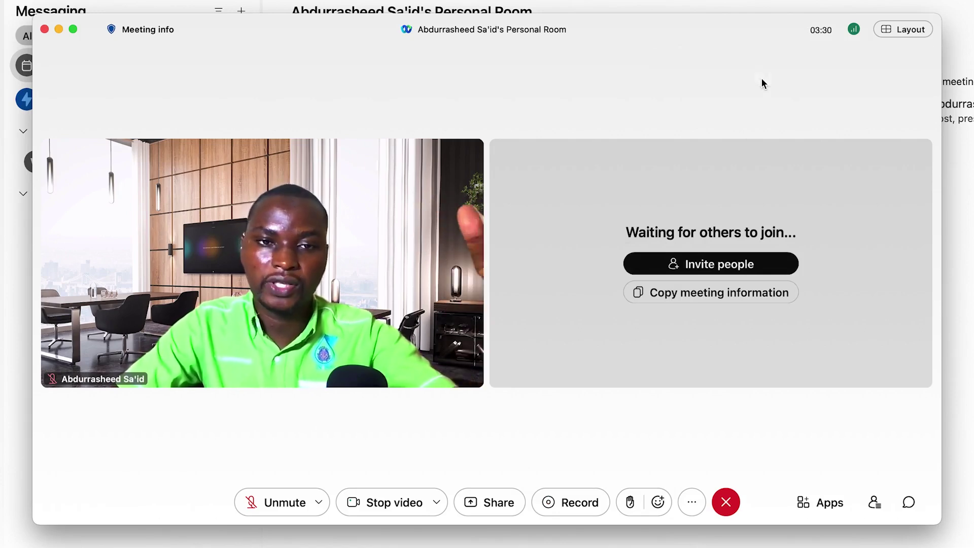
Raise a hand in the meeting, send the clapping hands, raised hands and Celebrate reactions, and lower the hand.
left_click(629, 503)
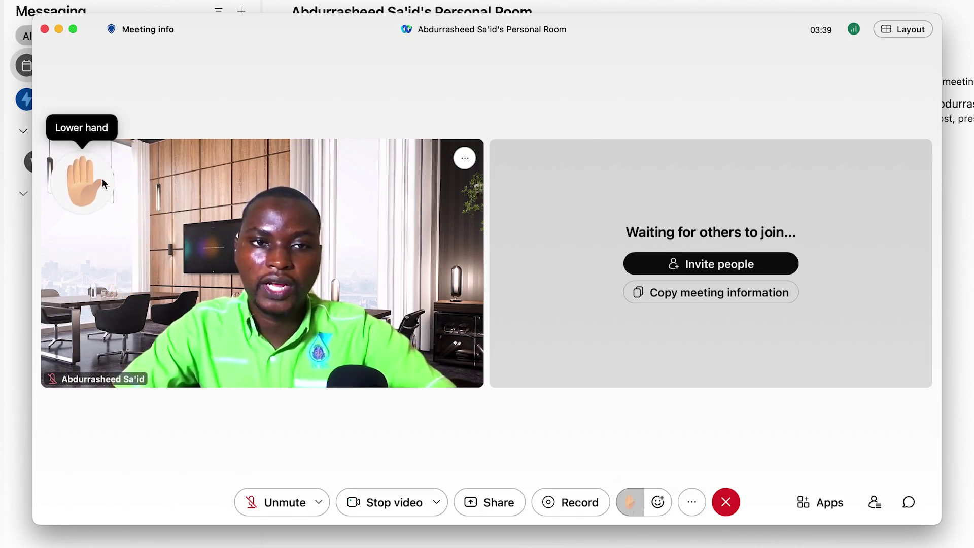
left_click(658, 503)
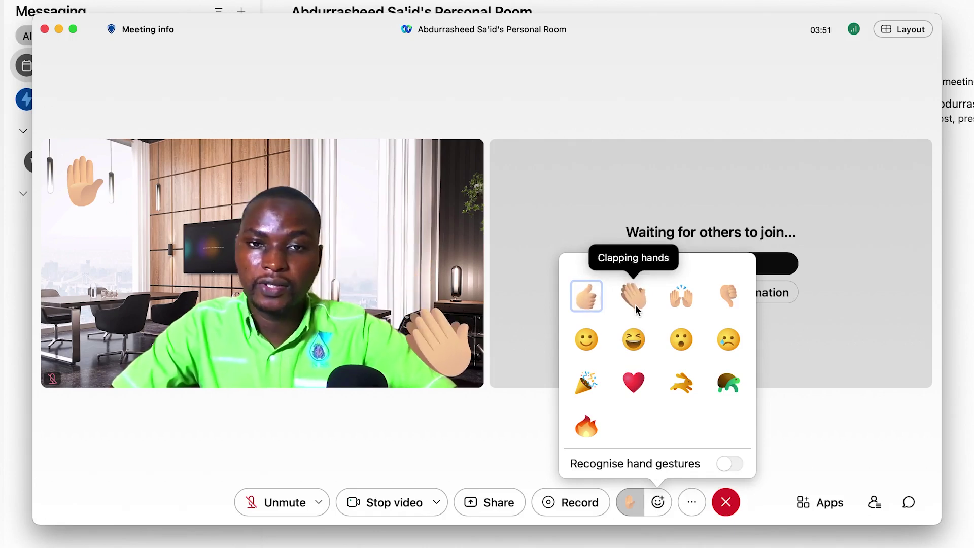
left_click(680, 301)
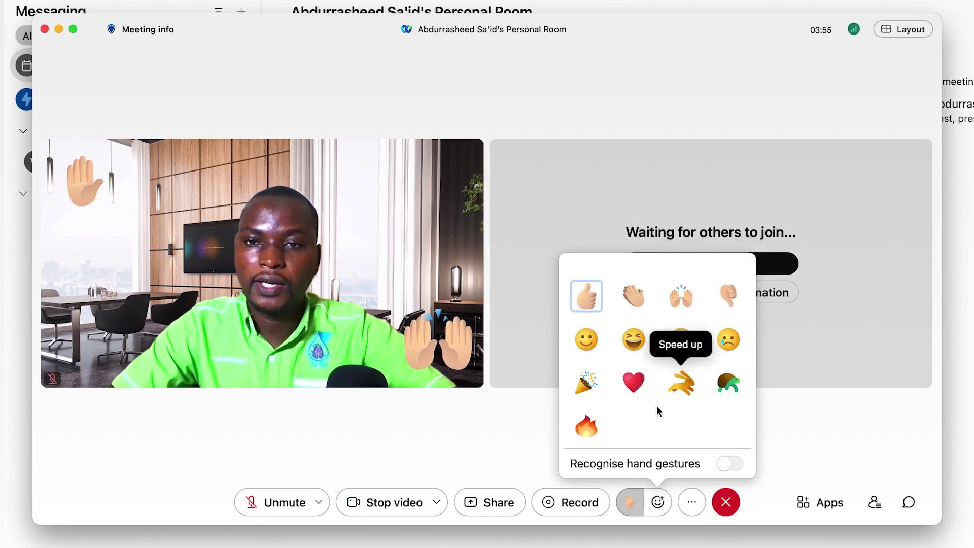
left_click(593, 384)
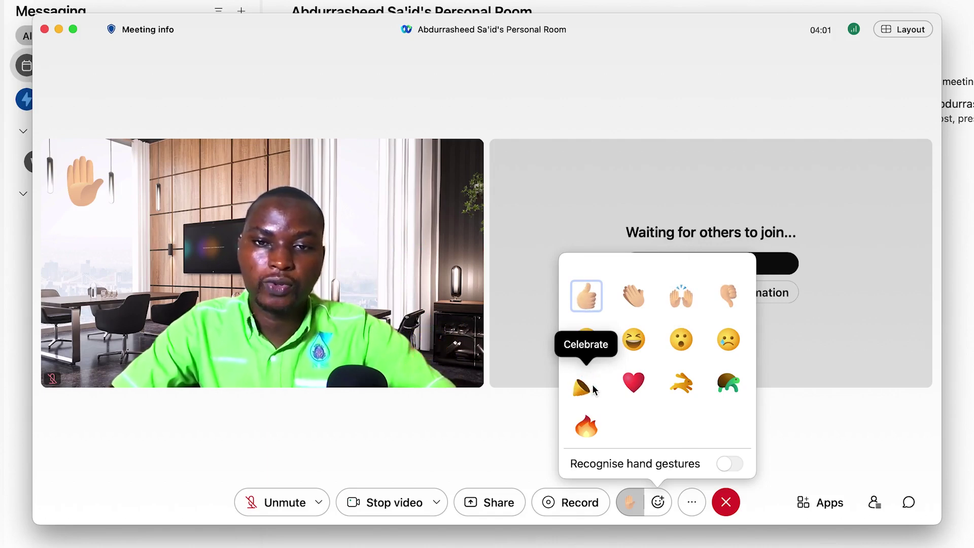
left_click(630, 505)
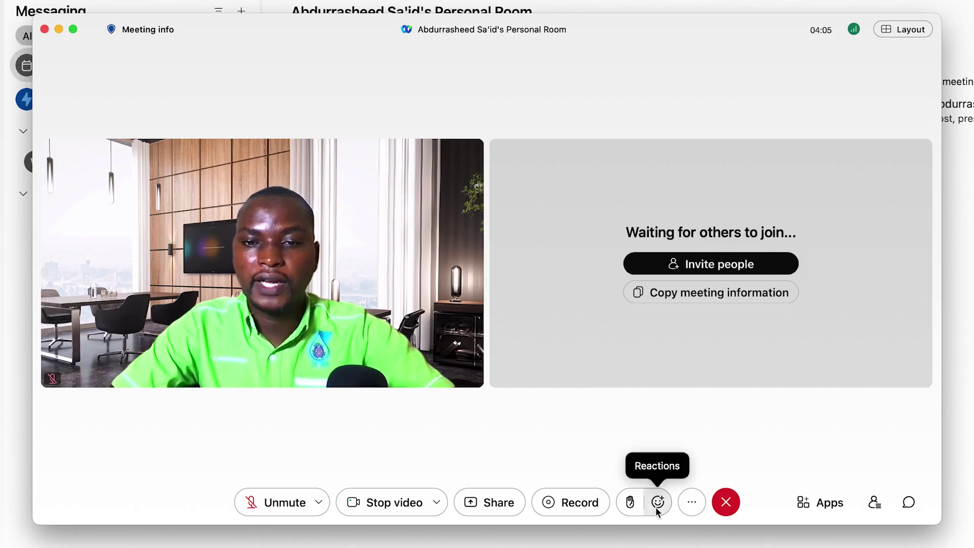
Start a new whiteboard in the meeting.
left_click(691, 504)
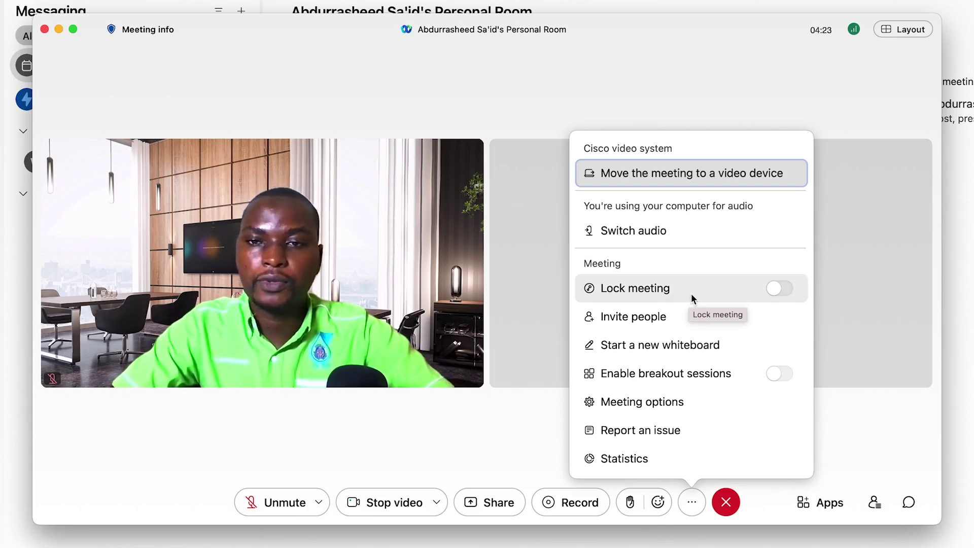
left_click(697, 346)
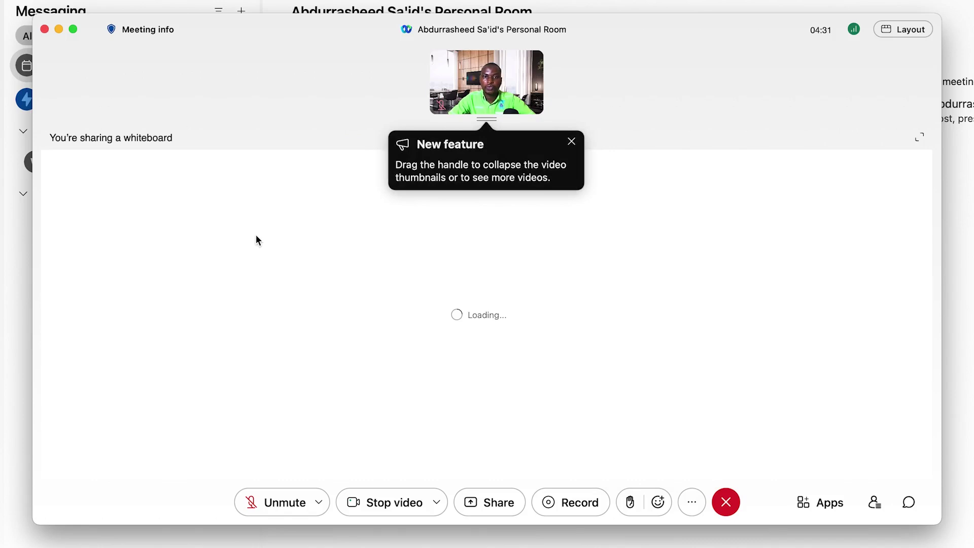
mouse_move(458, 51)
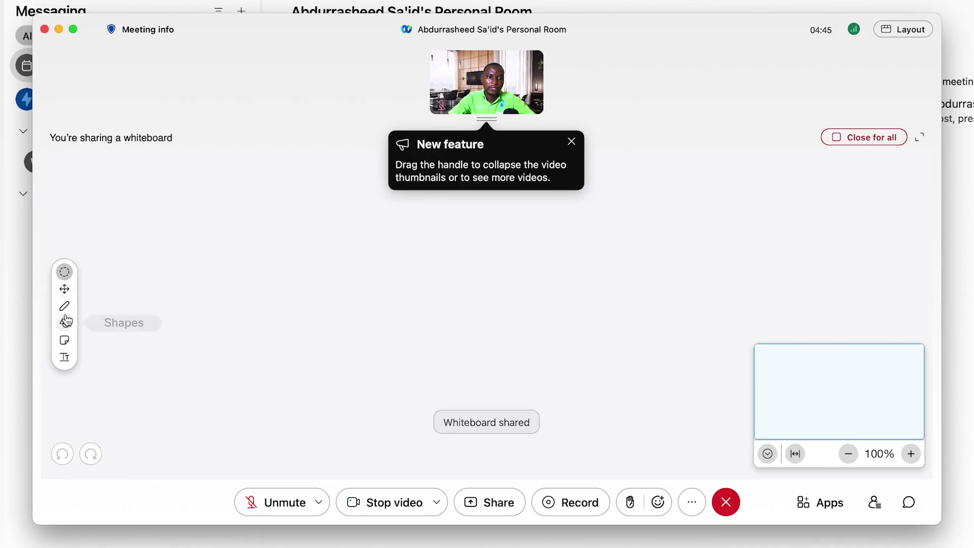
Draw three freehand orange pen strokes on the whiteboard, in medium, thin and thick line widths.
left_click(64, 306)
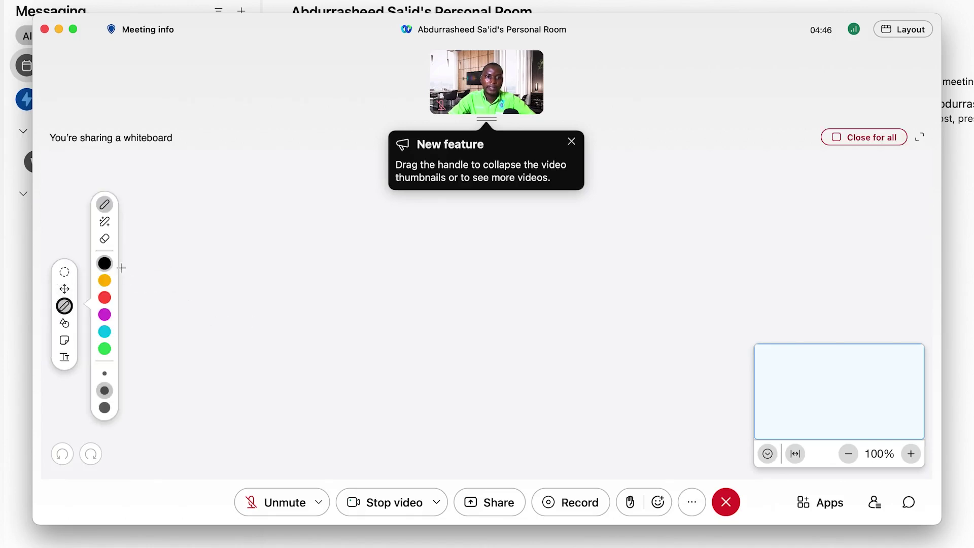
left_click(106, 280)
left_click_drag(223, 249, 346, 224)
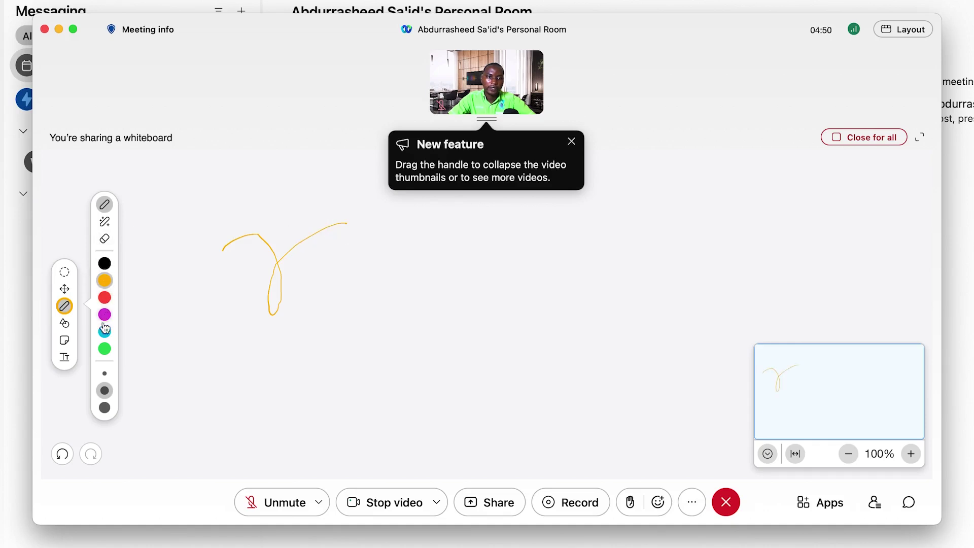
left_click(104, 375)
left_click_drag(447, 332, 451, 249)
left_click_drag(408, 367, 545, 308)
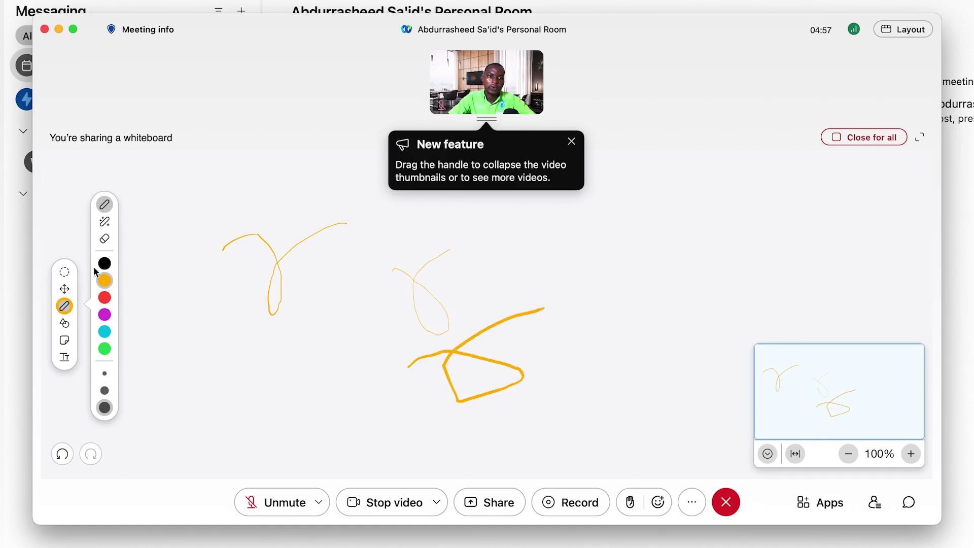
Erase all three orange strokes from the whiteboard.
left_click(105, 239)
left_click_drag(220, 268, 276, 267)
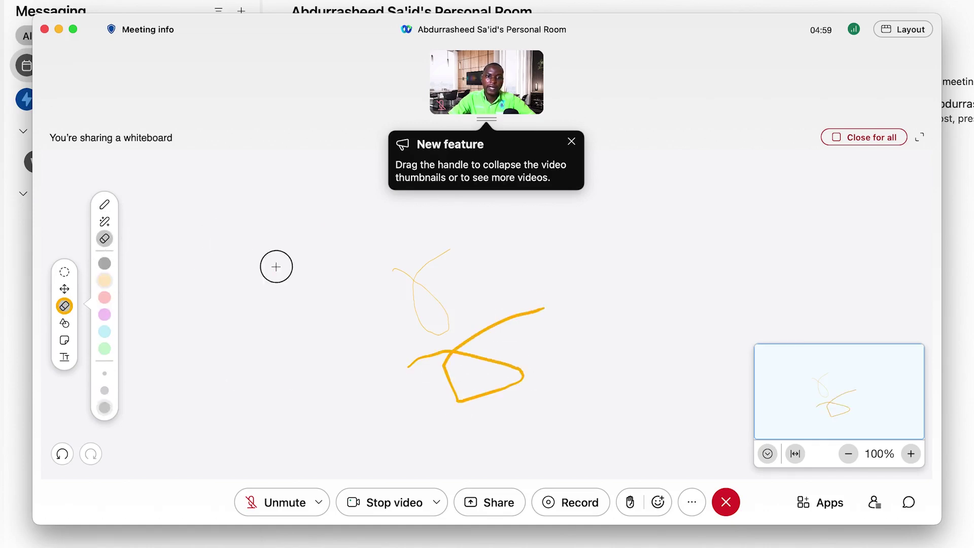
mouse_move(359, 271)
left_mouse_down()
mouse_move(498, 293)
mouse_move(568, 377)
left_mouse_up()
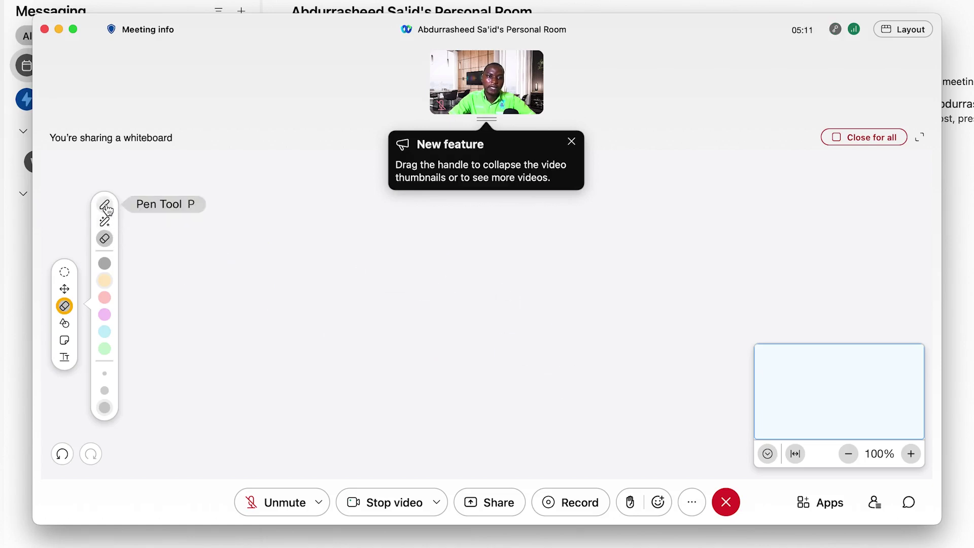
Draw a thick orange zigzag in the middle of the whiteboard with the Pen tool.
left_click(105, 204)
left_click_drag(274, 285, 316, 347)
left_click_drag(385, 293, 317, 363)
left_click_drag(374, 295, 446, 335)
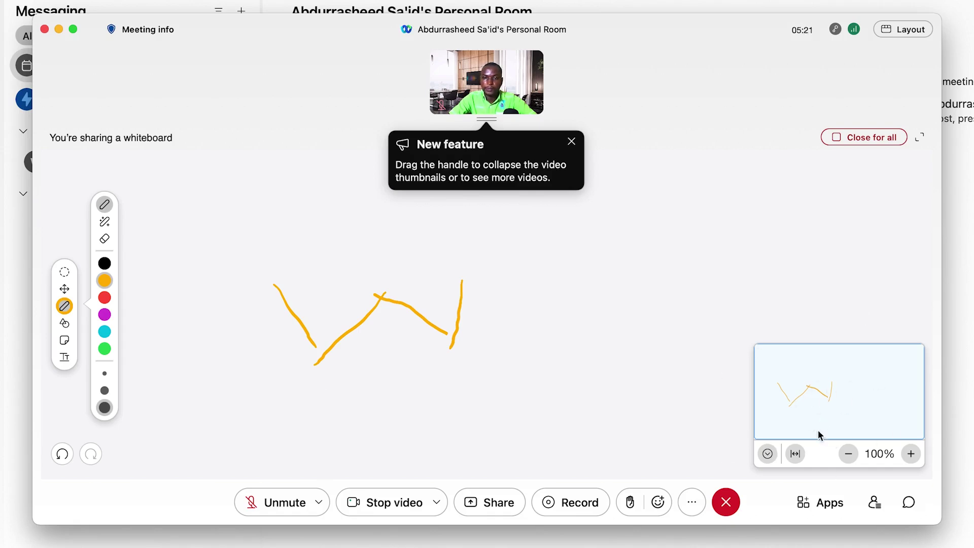
Draw a rectangle on the whiteboard, at the upper-left end of the orange zigzag.
left_click(65, 323)
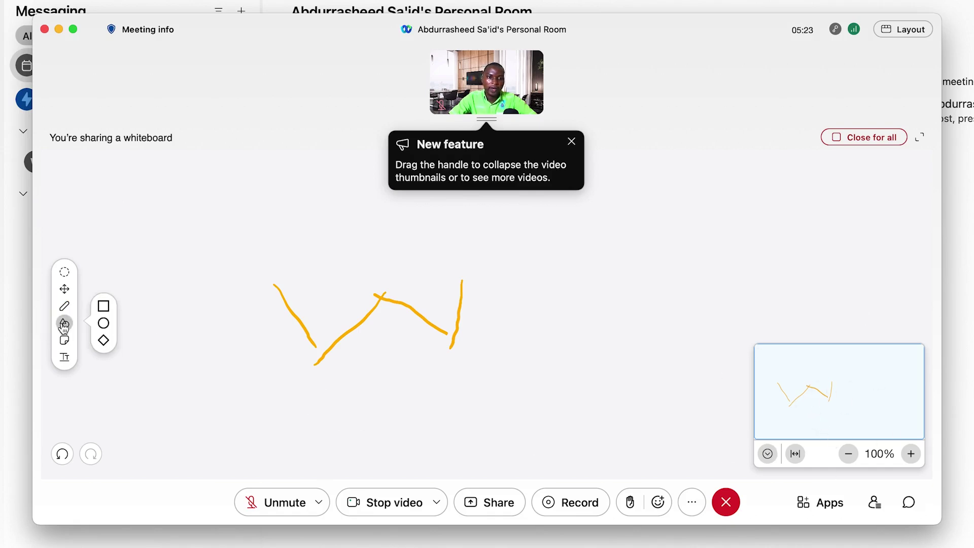
left_click(103, 306)
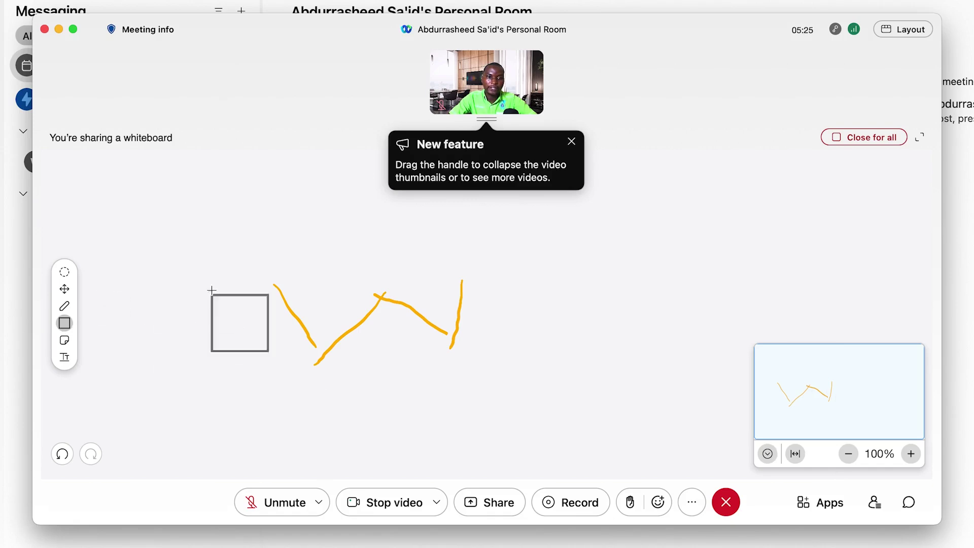
left_click_drag(176, 240, 279, 314)
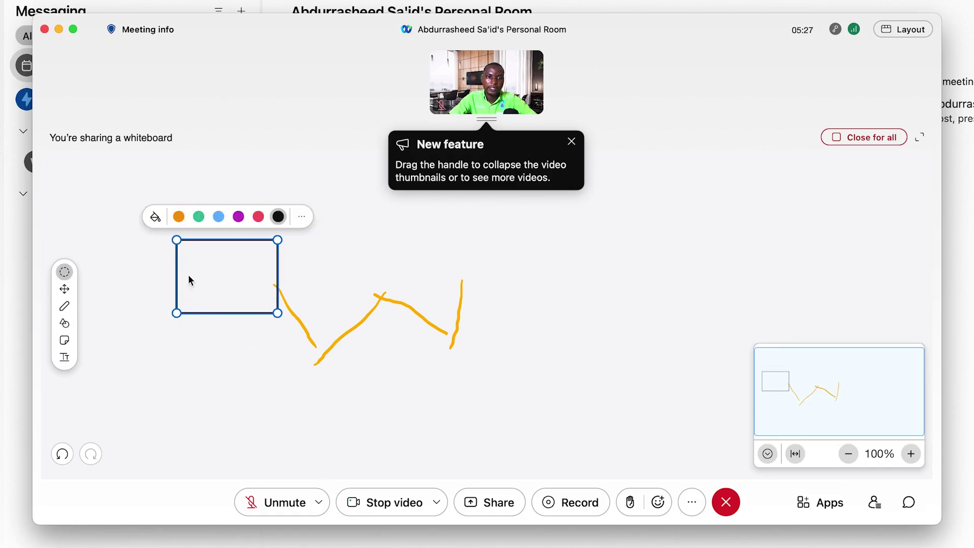
Try green, blue and purple on the rectangle with its fill switched on, settle on red and remove the fill.
left_click(198, 217)
left_click(157, 220)
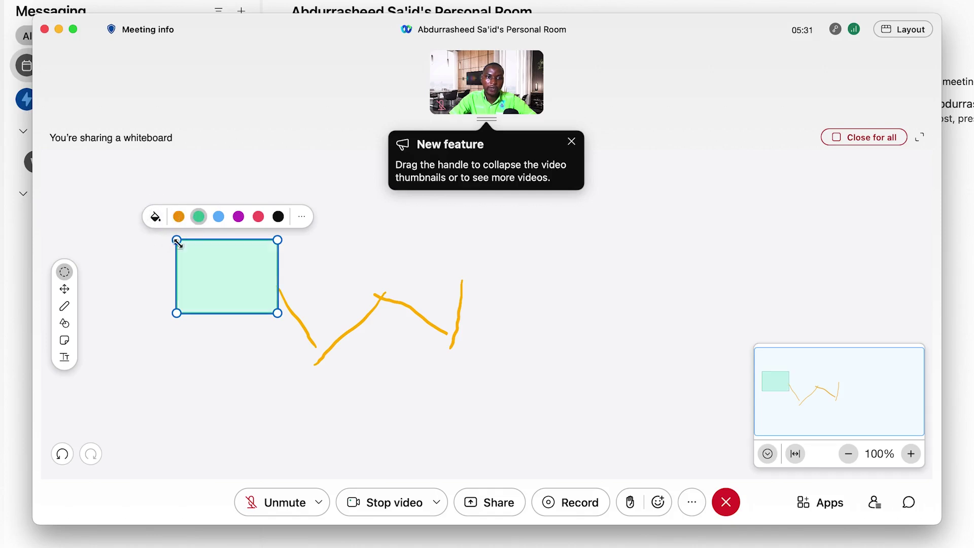
left_click(219, 219)
left_click(239, 217)
left_click(258, 219)
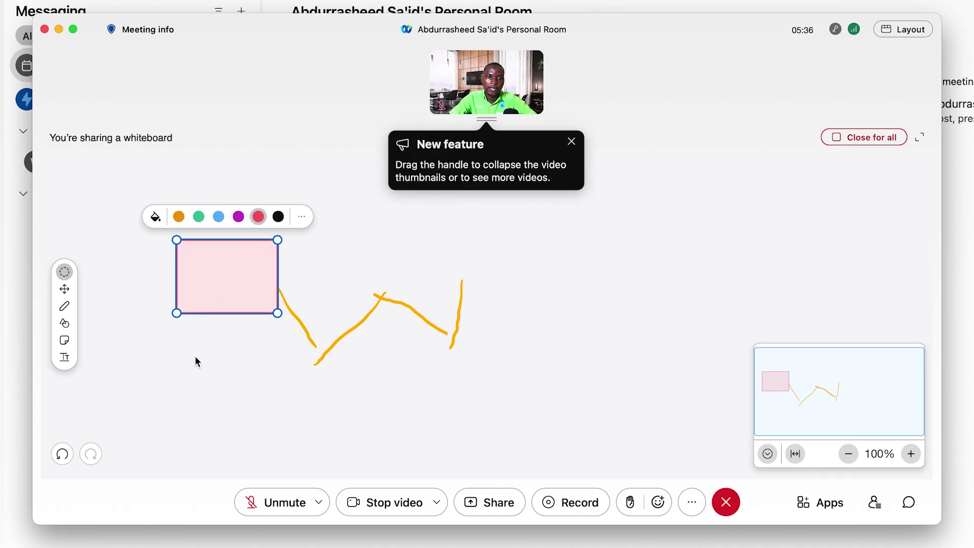
left_click(157, 218)
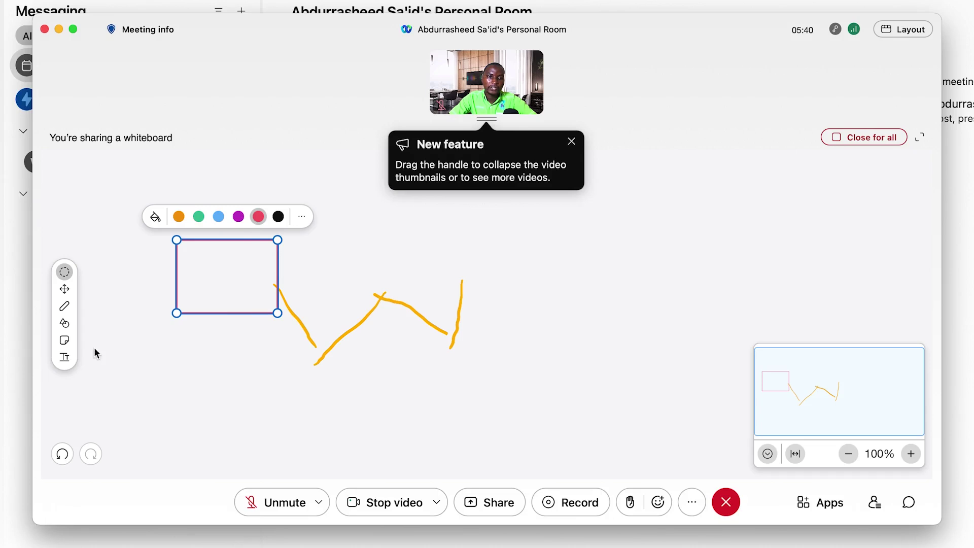
Add a purple sticky note reading "Kdfjdkfjdkfjd" below the rectangle.
left_click(69, 347)
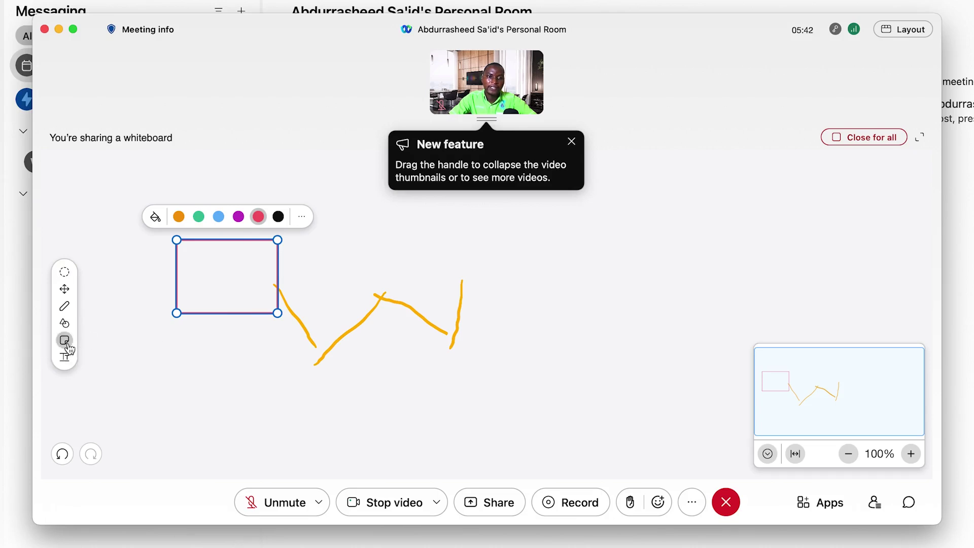
left_click(241, 394)
key("super+shift+v")
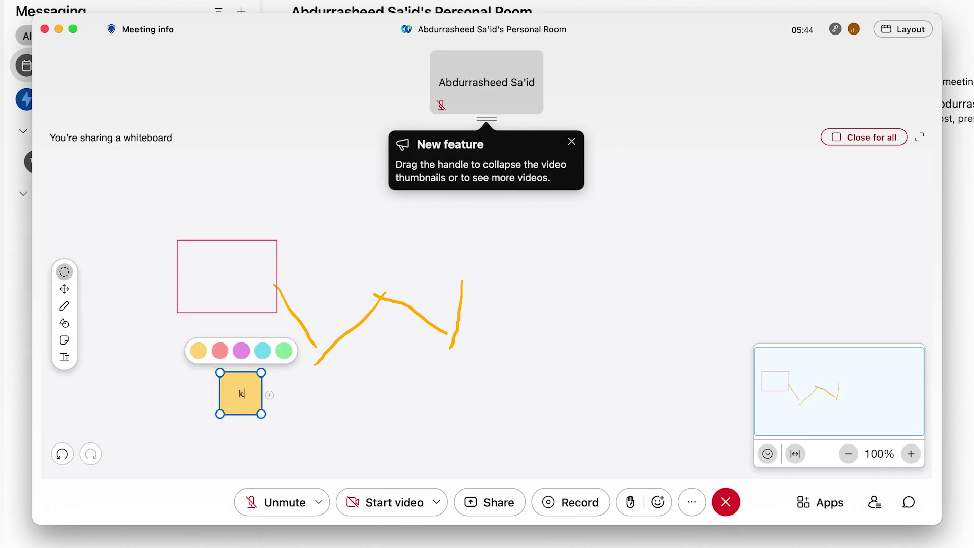
left_click(242, 354)
left_click(420, 412)
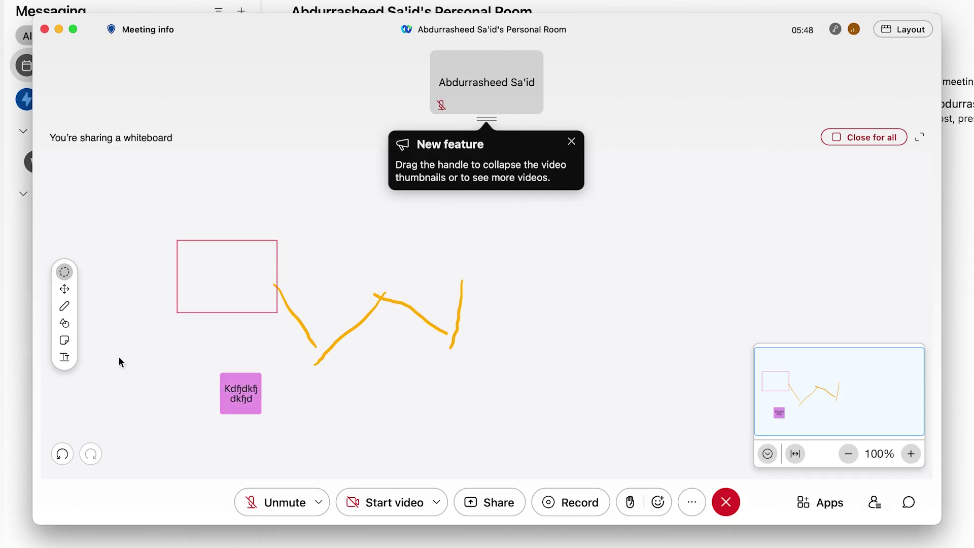
Add a second sticky note reading "Dfdfsd" to the right of the zigzag and colour it light blue.
left_click(64, 340)
left_click(627, 323)
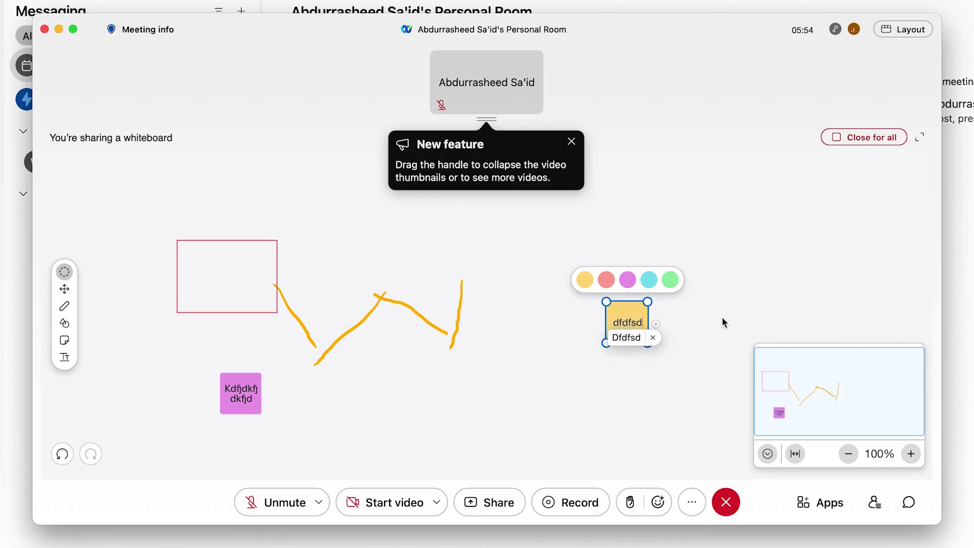
left_click(681, 328)
left_click(629, 343)
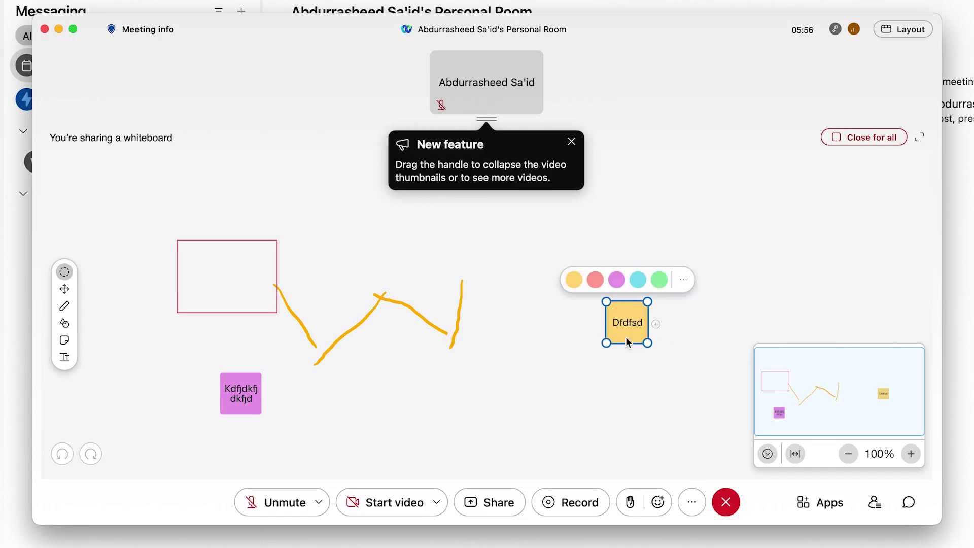
left_click(638, 280)
left_click(499, 403)
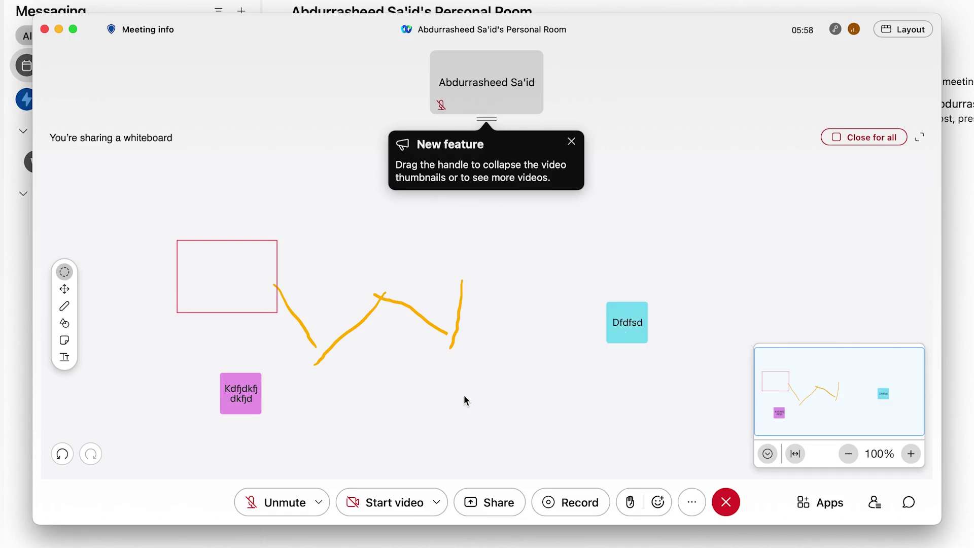
Add the text "sdfsdfsdfs" to the whiteboard above the light blue sticky note.
left_click(64, 357)
left_click(660, 213)
type("sdfsdfsdfs")
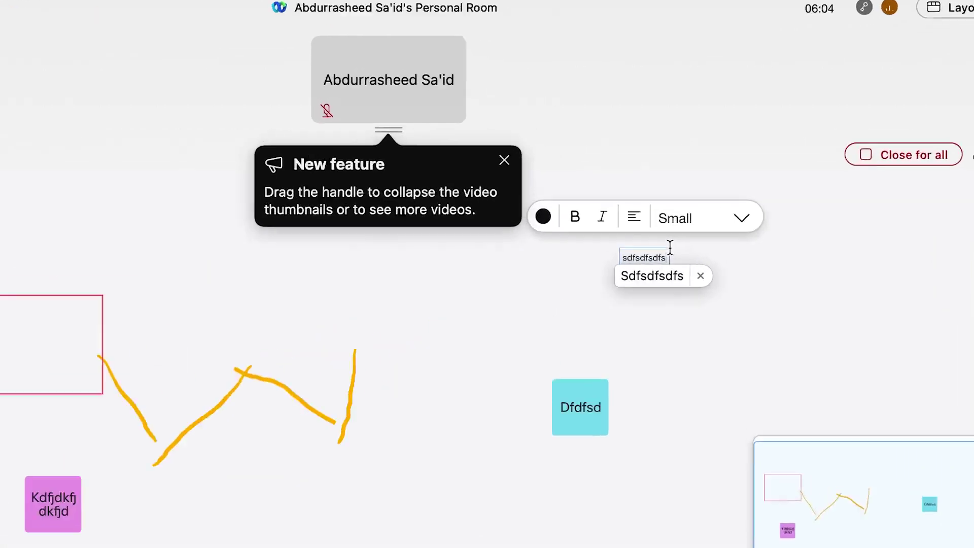
Format the whiteboard text as bold, italic and centred, trying the Large size and finishing with X-Large.
double_click(693, 205)
left_click(527, 250)
left_click(561, 251)
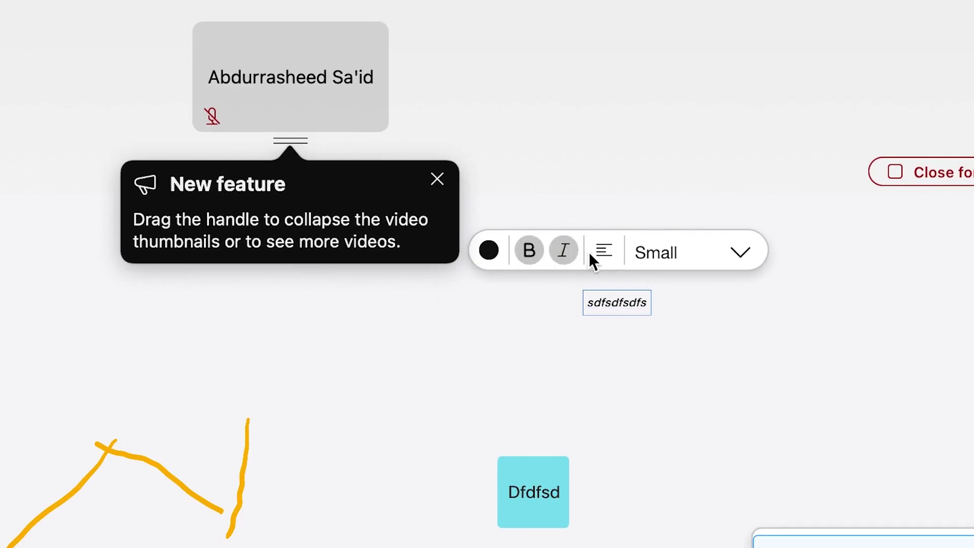
left_click(605, 261)
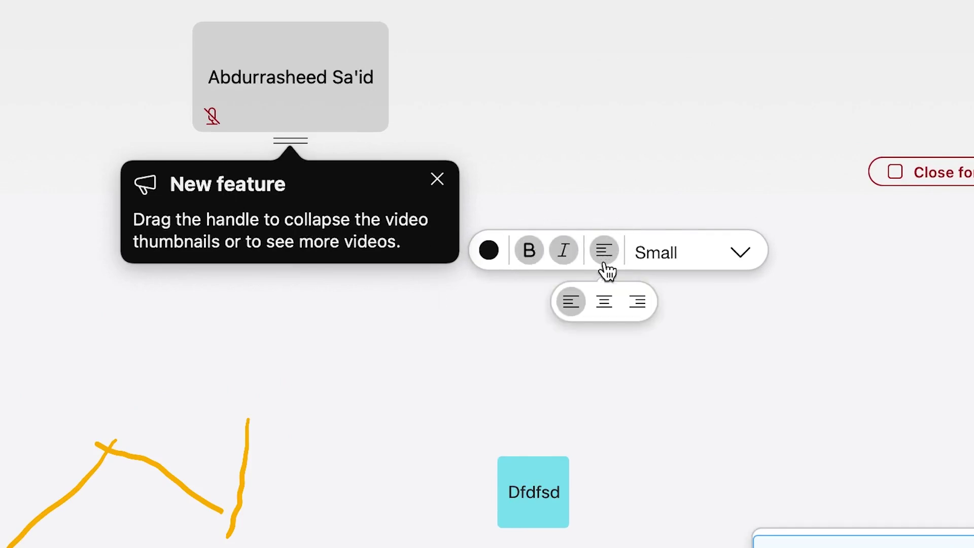
left_click(605, 302)
left_click(721, 260)
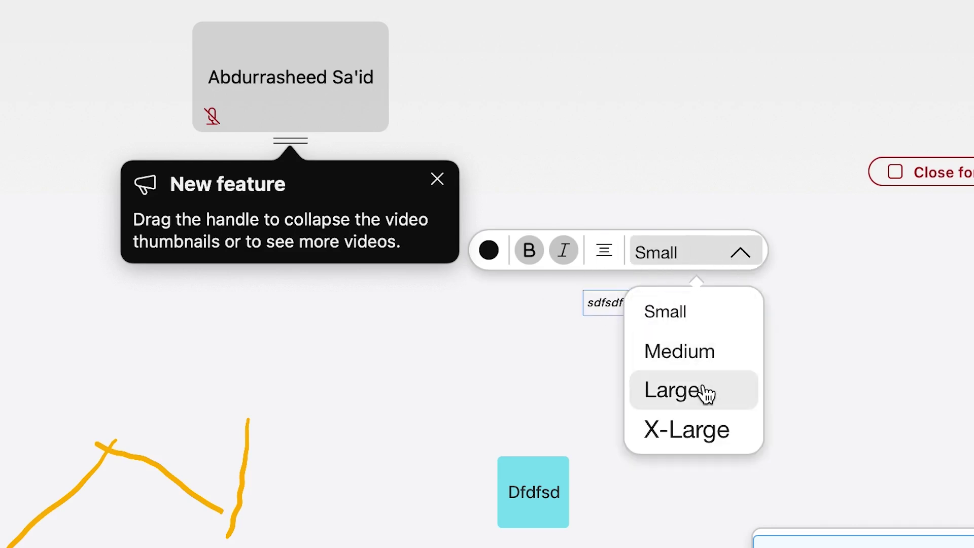
left_click(706, 393)
left_click(789, 255)
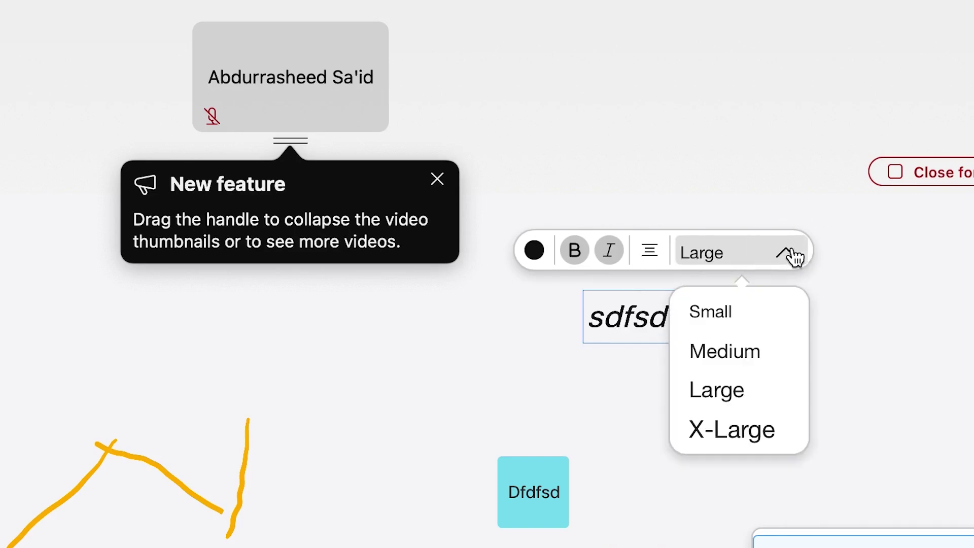
left_click(761, 430)
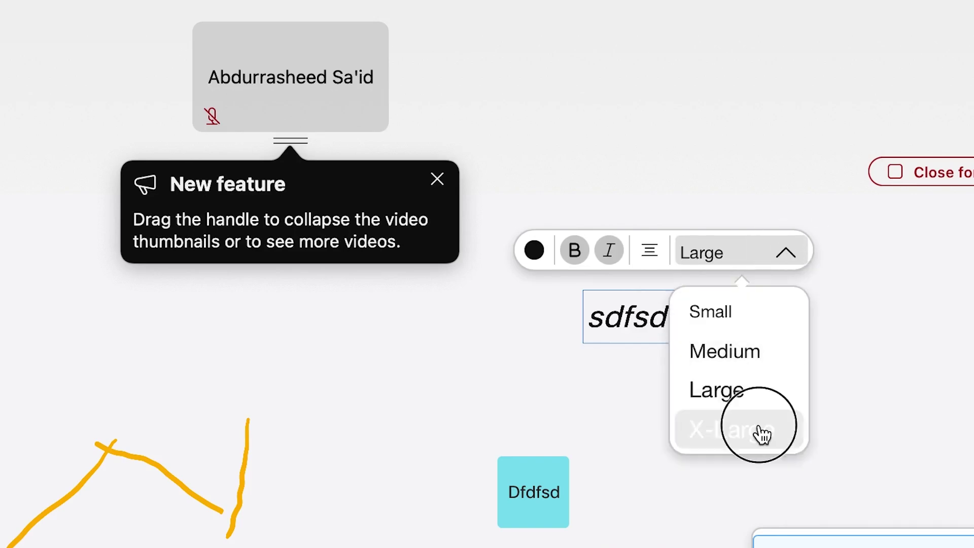
left_click(957, 303)
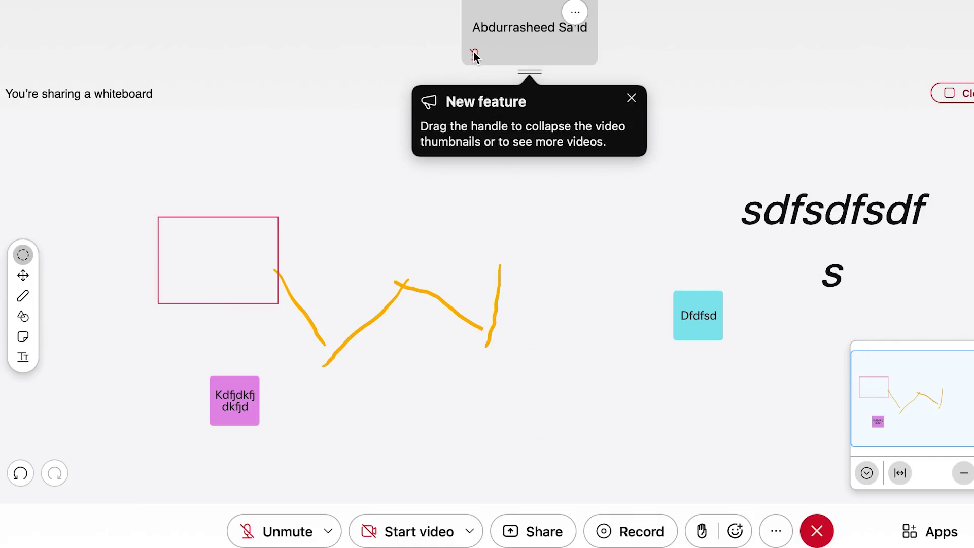
View the self-view thumbnail's options, close them and start the video again.
left_click(575, 12)
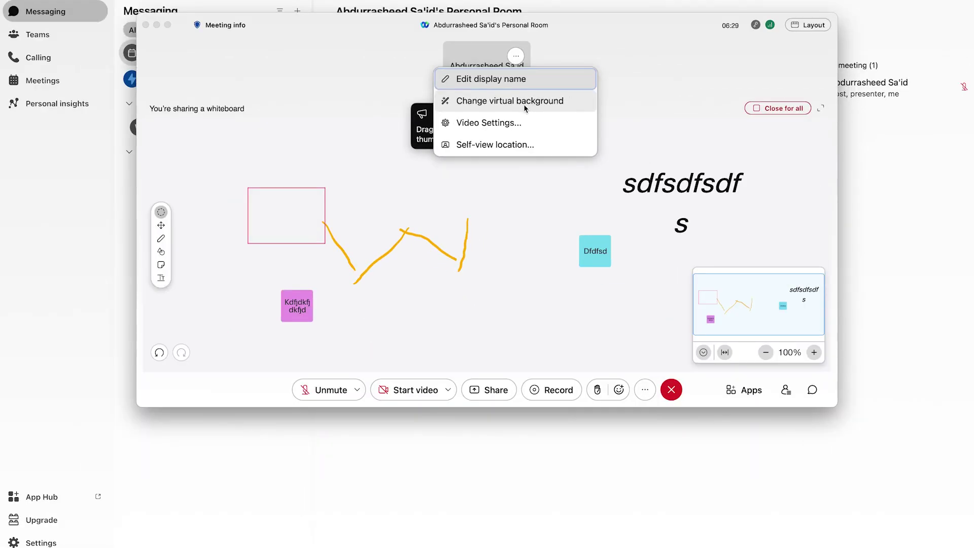
left_click(483, 45)
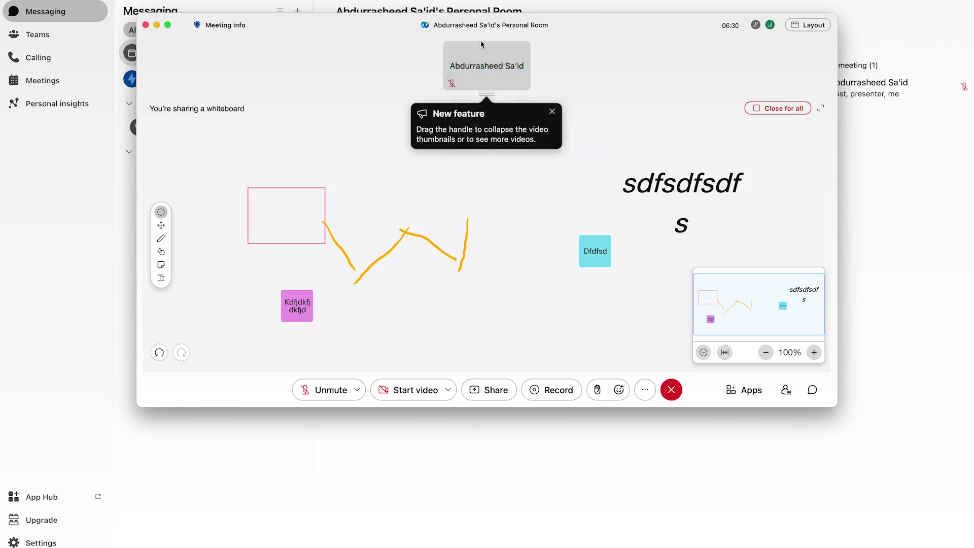
left_click(411, 390)
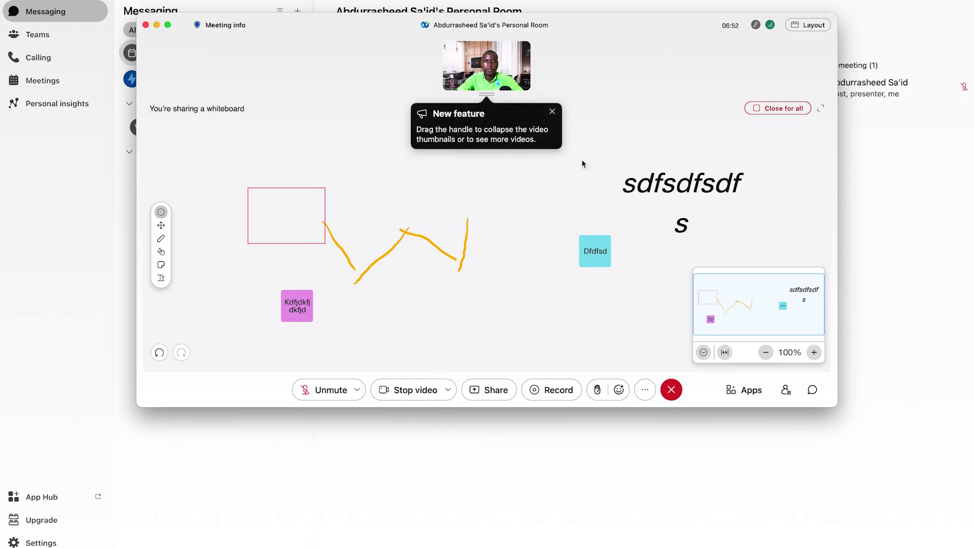
Close the shared whiteboard for everyone in the meeting.
left_click(780, 114)
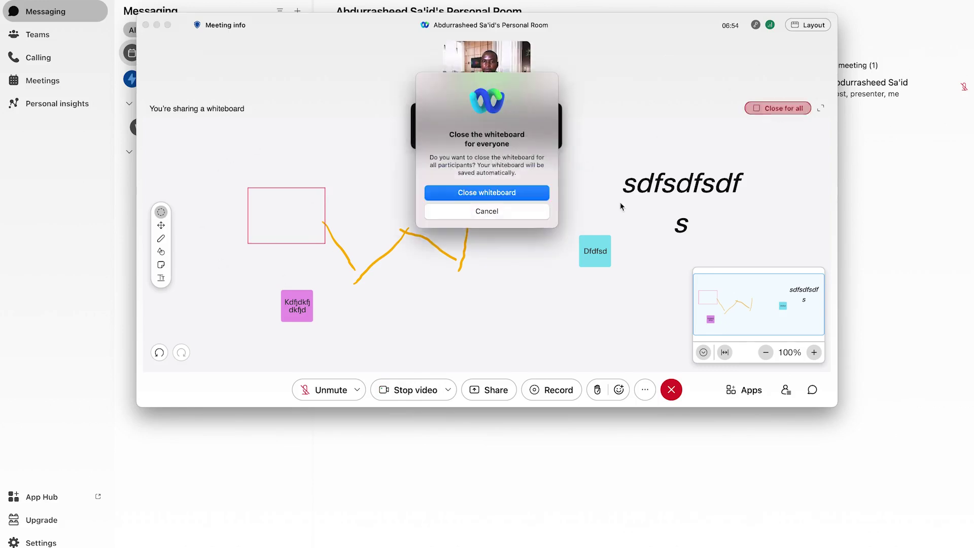
left_click(446, 193)
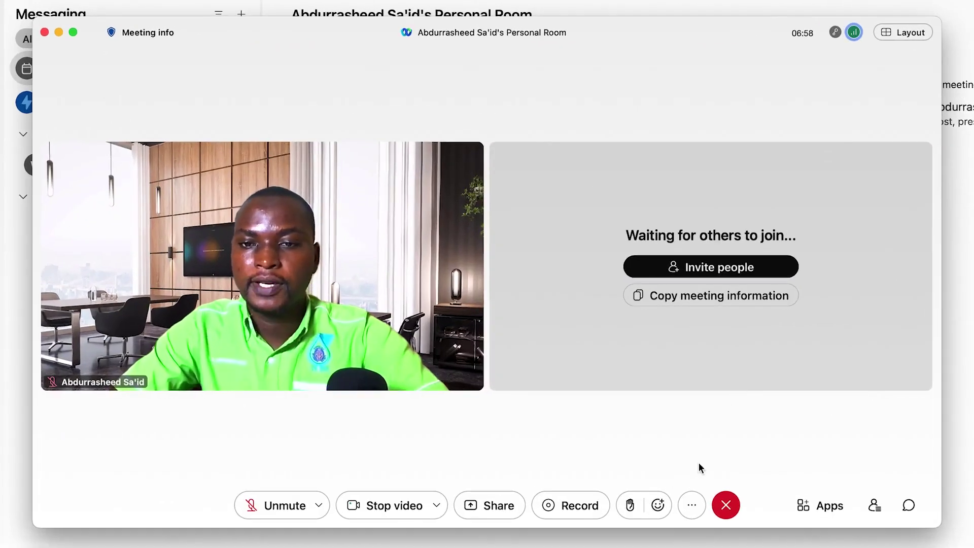
Review the meeting options allowed for everyone and attendees, cancel without changes, and look over the additional meeting commands.
left_click(645, 390)
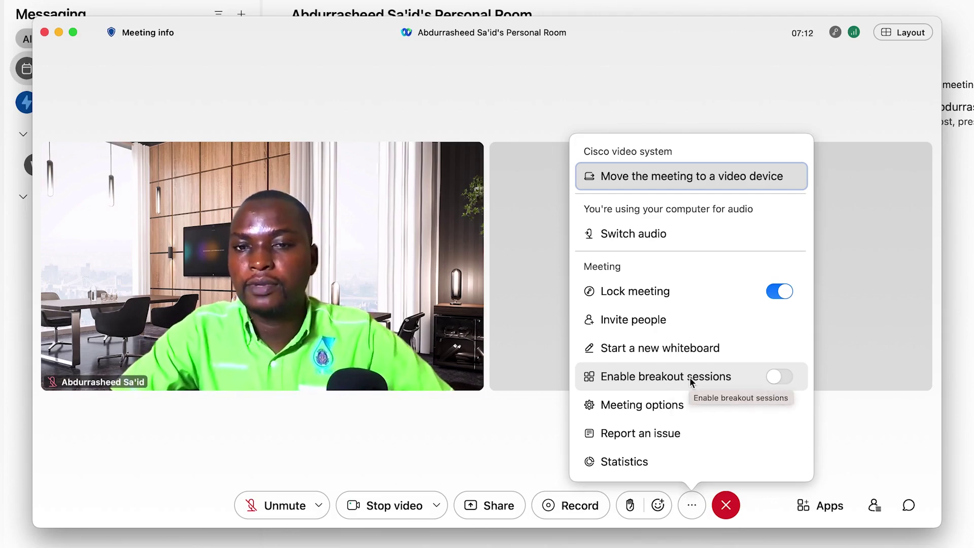
left_click(691, 406)
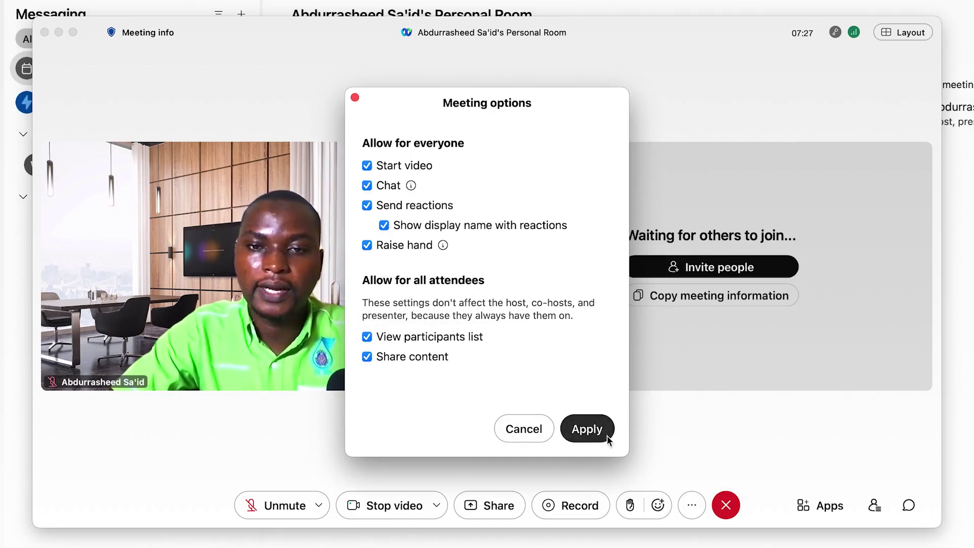
left_click(538, 433)
left_click(692, 505)
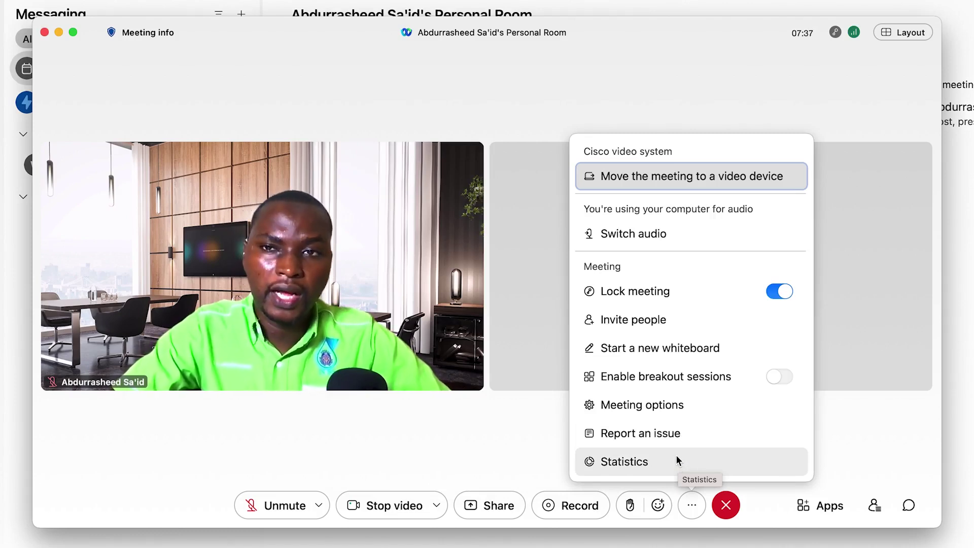
left_click(863, 442)
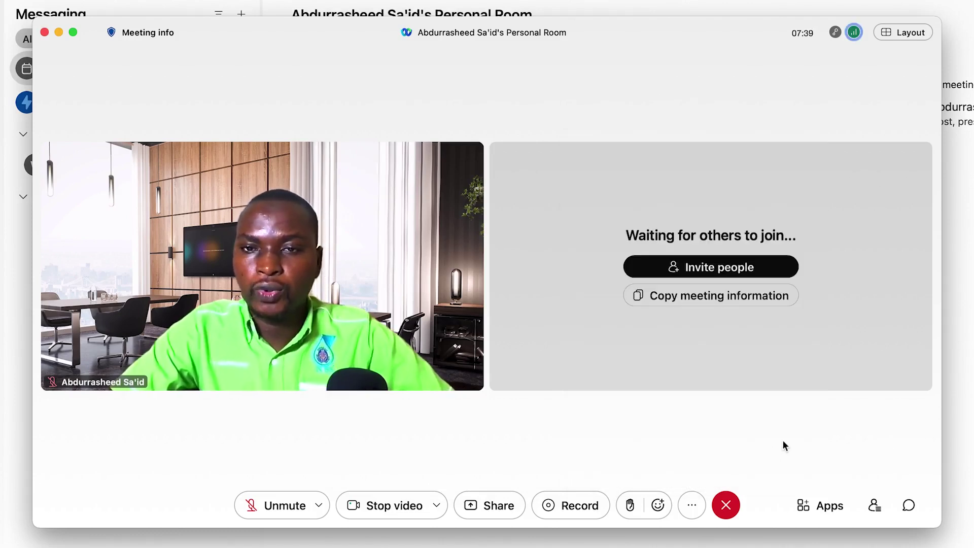
Browse the discoverable meeting apps, add EmX Digital Skills to the favourites and return to My apps.
left_click(823, 507)
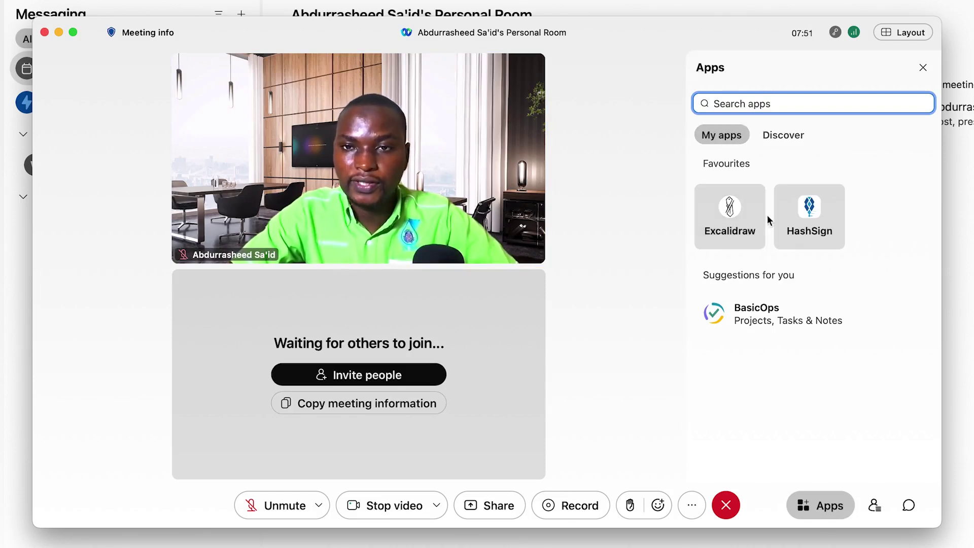
left_click(781, 142)
scroll(797, 315, "down", 15)
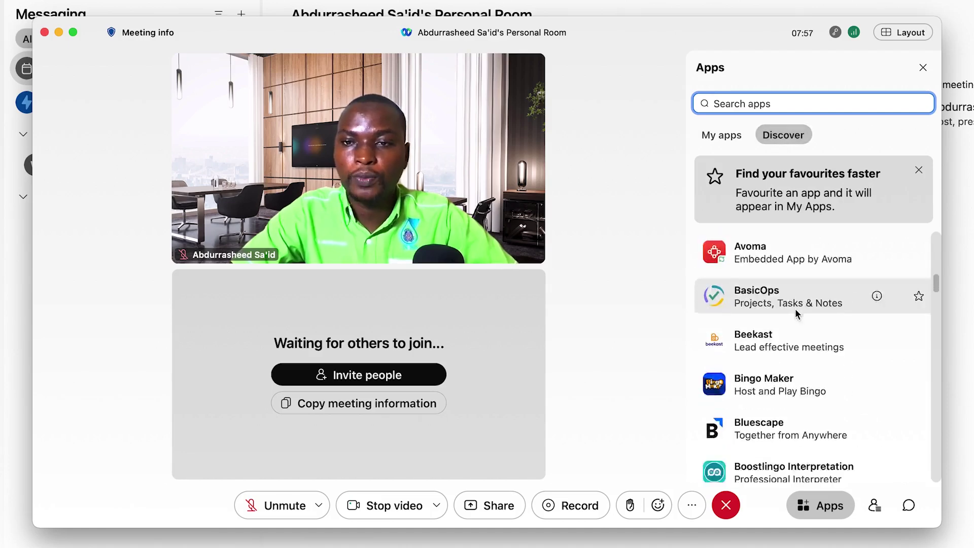
scroll(756, 390, "down", 5)
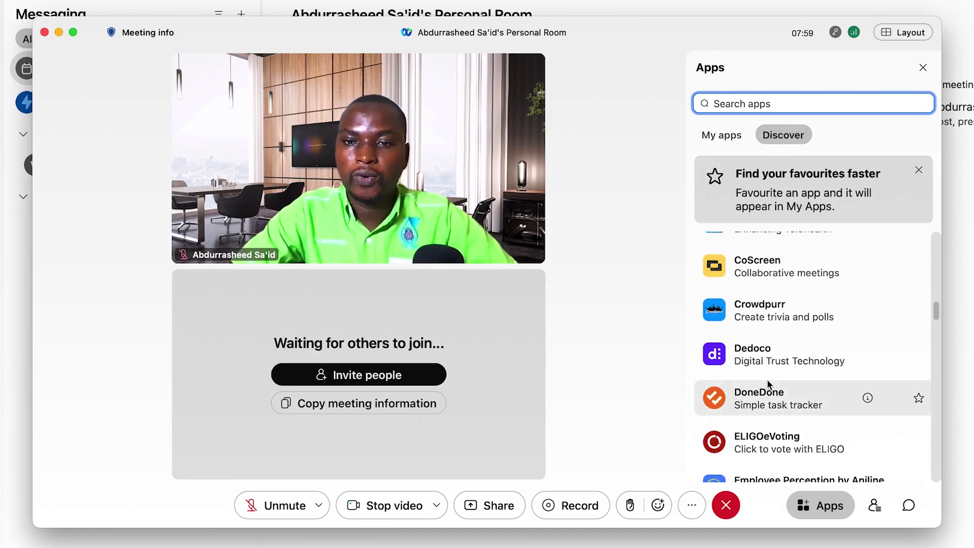
scroll(769, 384, "down", 3)
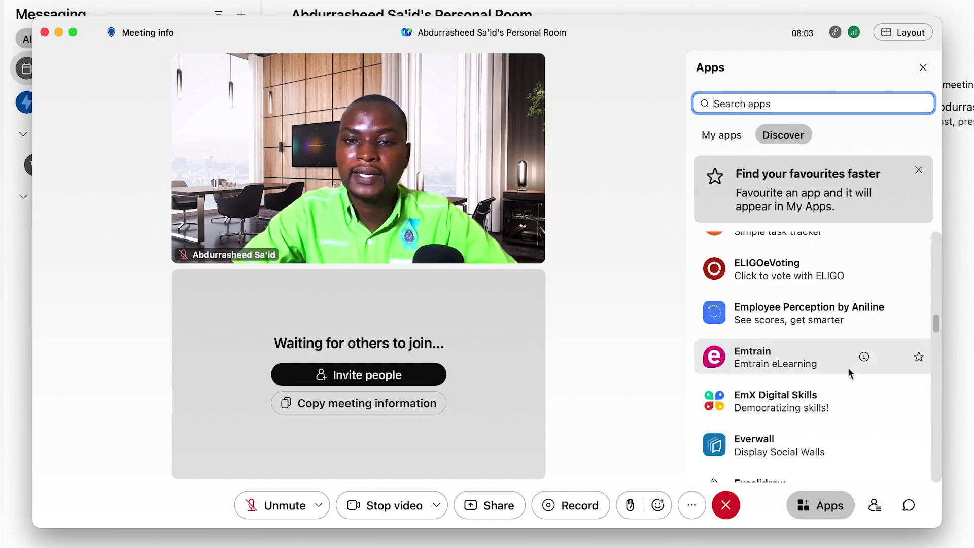
left_click(921, 404)
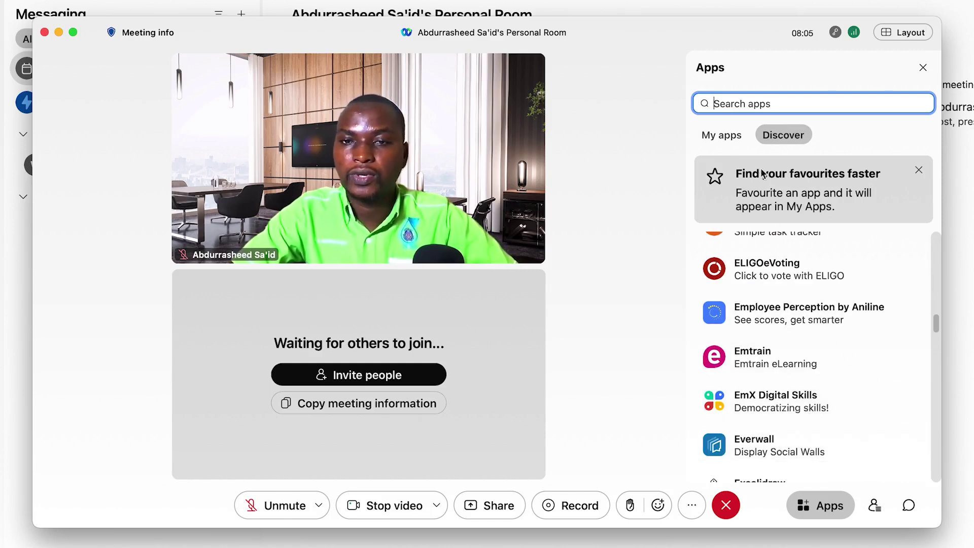
left_click(728, 147)
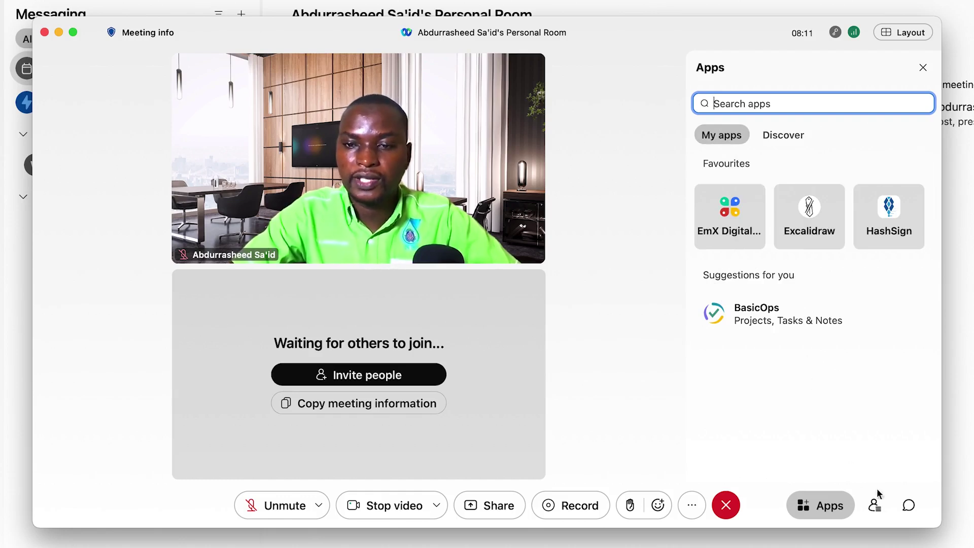
View the participants list and the meeting chat, checking Direct chat and returning to the Everyone chat.
left_click(875, 507)
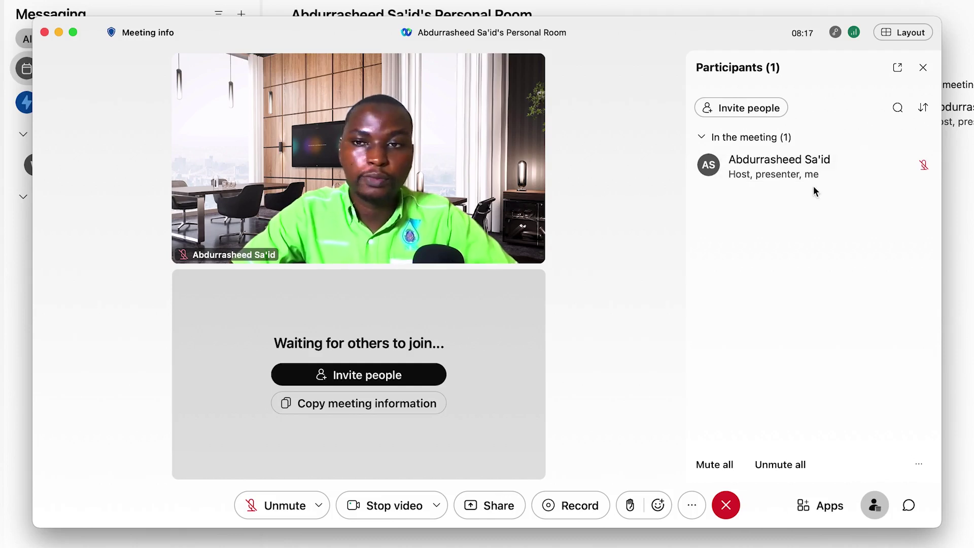
left_click(909, 505)
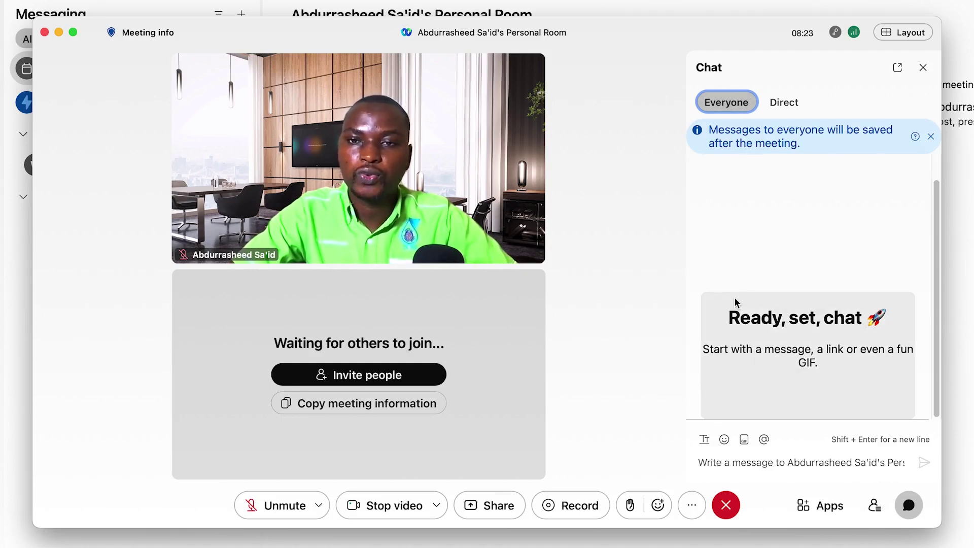
left_click(777, 104)
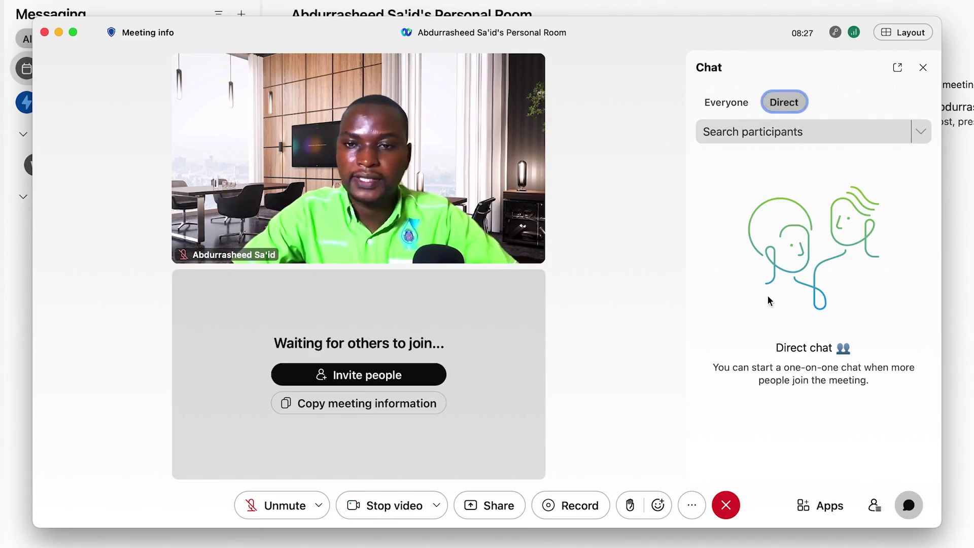
left_click(737, 103)
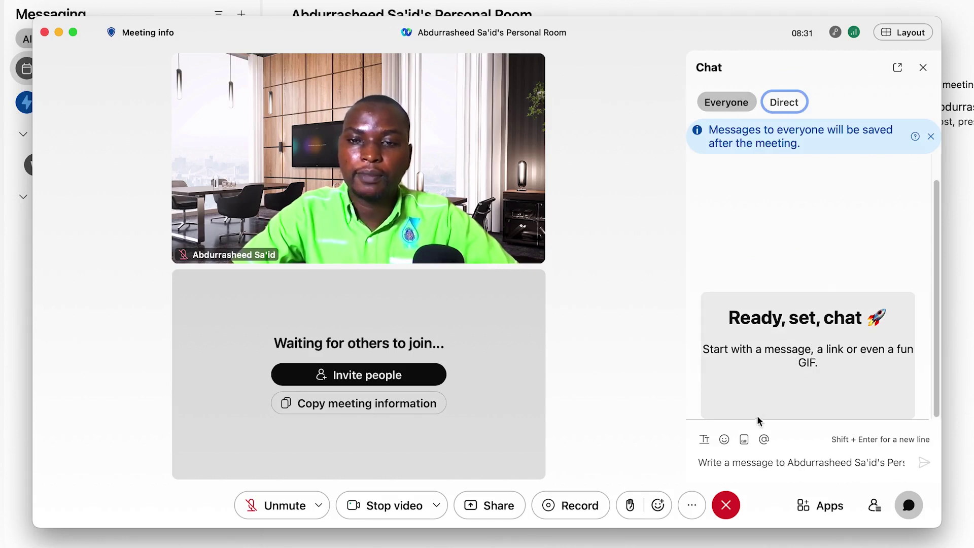
Compose the chat message "Sdsdfsdf" to everyone and format it as bold, italic and underlined.
left_click(705, 440)
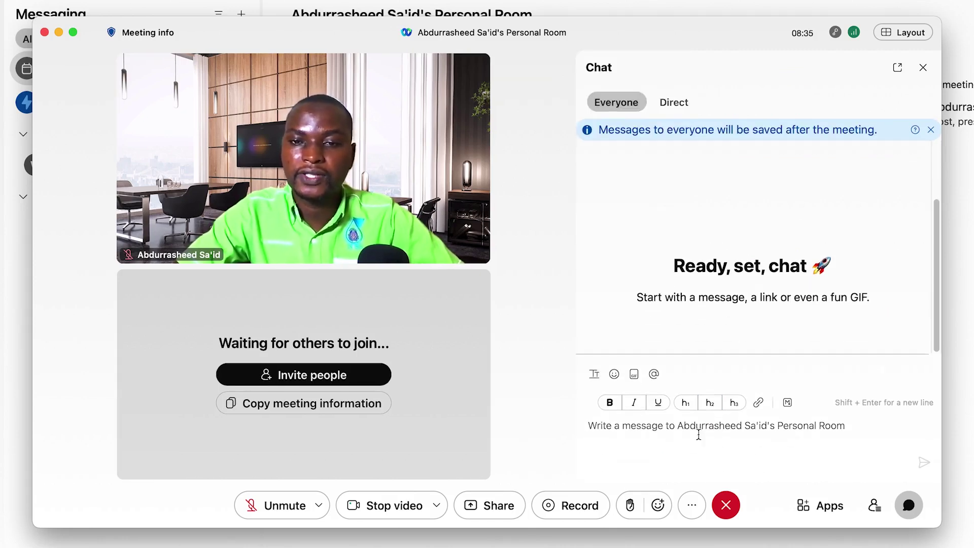
type("sdsdfsdf")
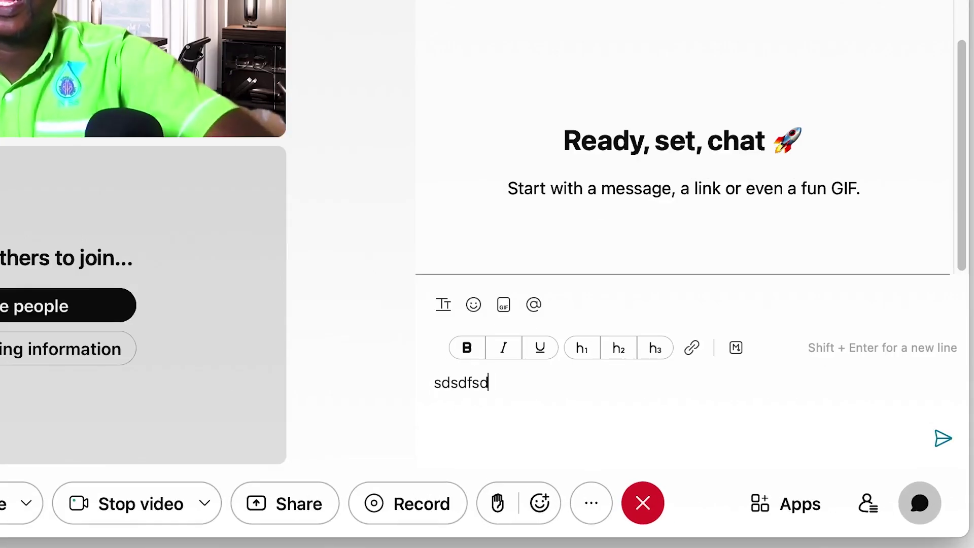
left_click_drag(568, 394, 388, 363)
left_click(463, 348)
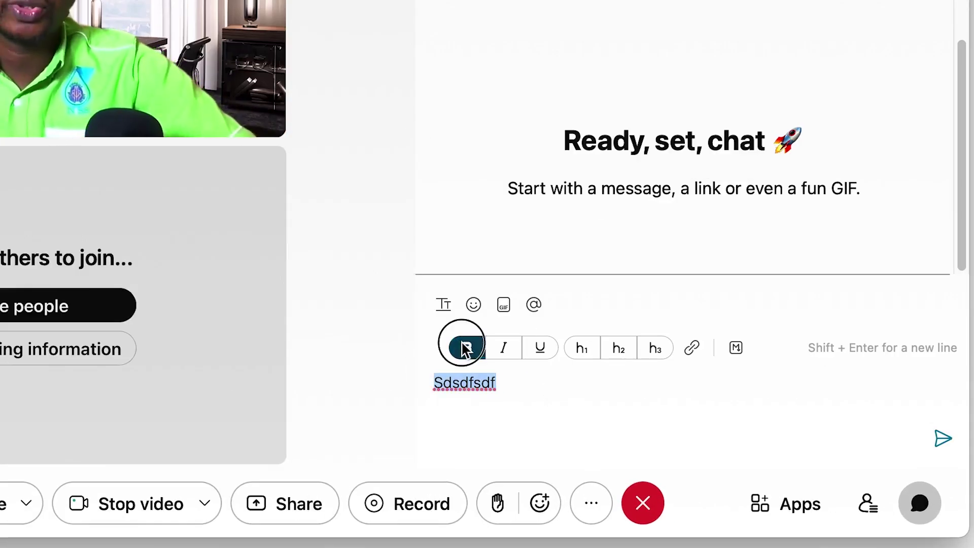
left_click(500, 352)
left_click(533, 348)
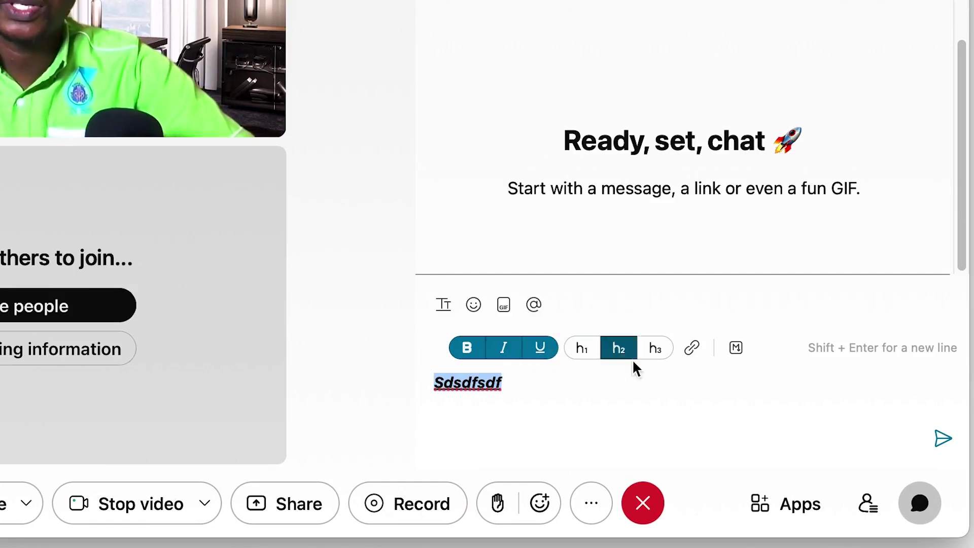
left_click(730, 347)
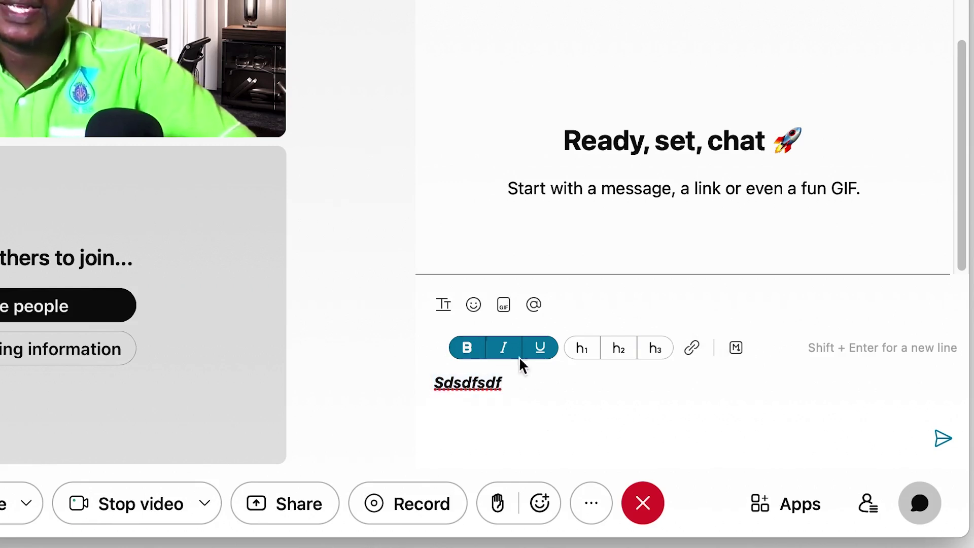
Browse the emoji categories from animals to objects, view the available GIFs, and close the picker without inserting anything.
left_click(475, 304)
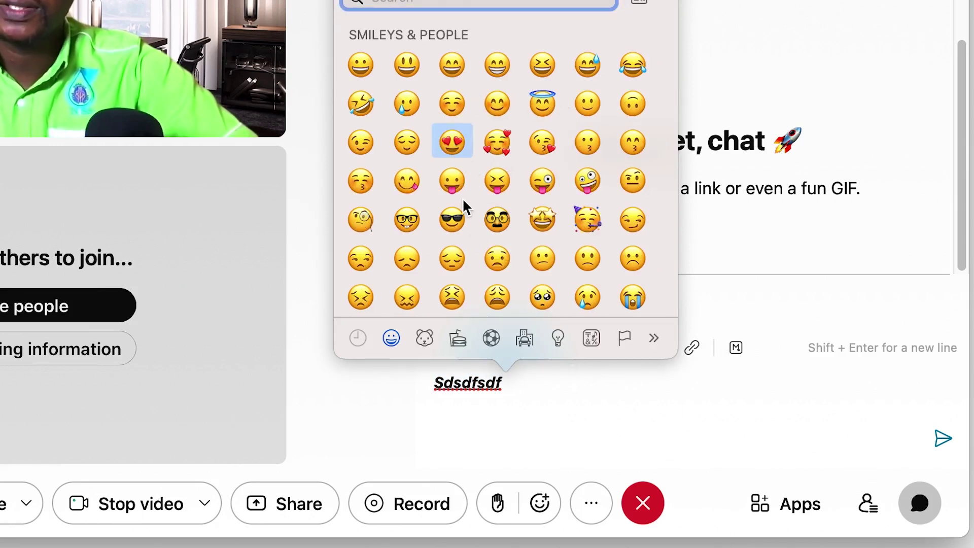
left_click(425, 338)
left_click(459, 338)
left_click(491, 338)
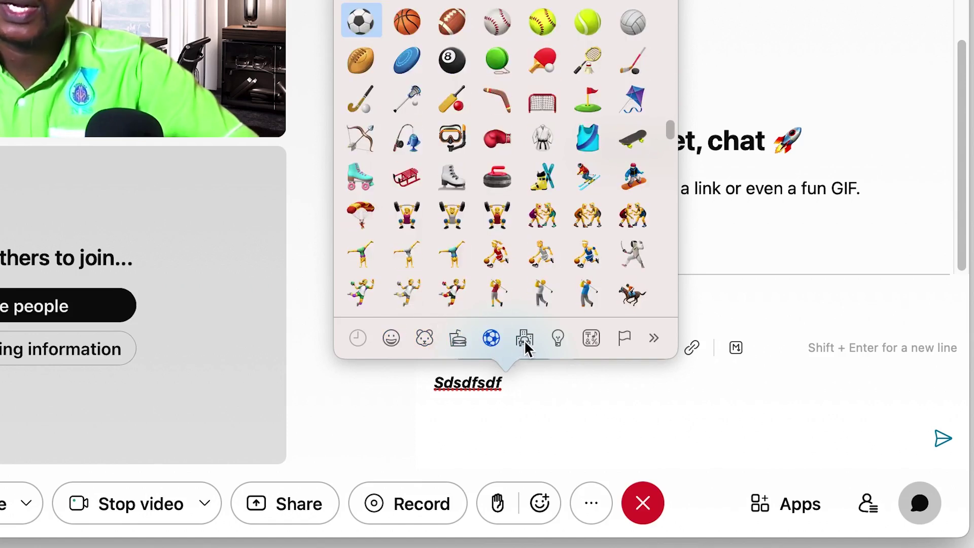
left_click(525, 338)
left_click(560, 338)
left_click(559, 336)
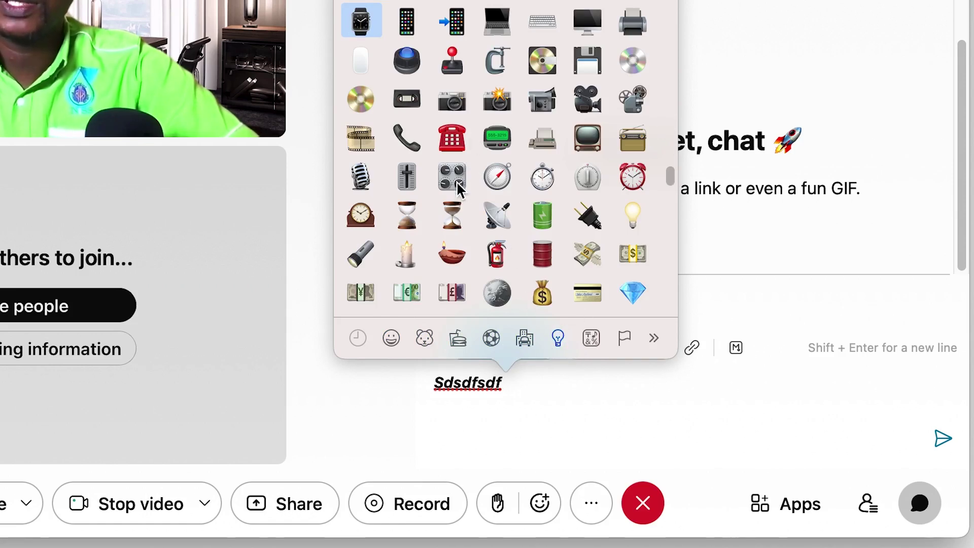
left_click(505, 308)
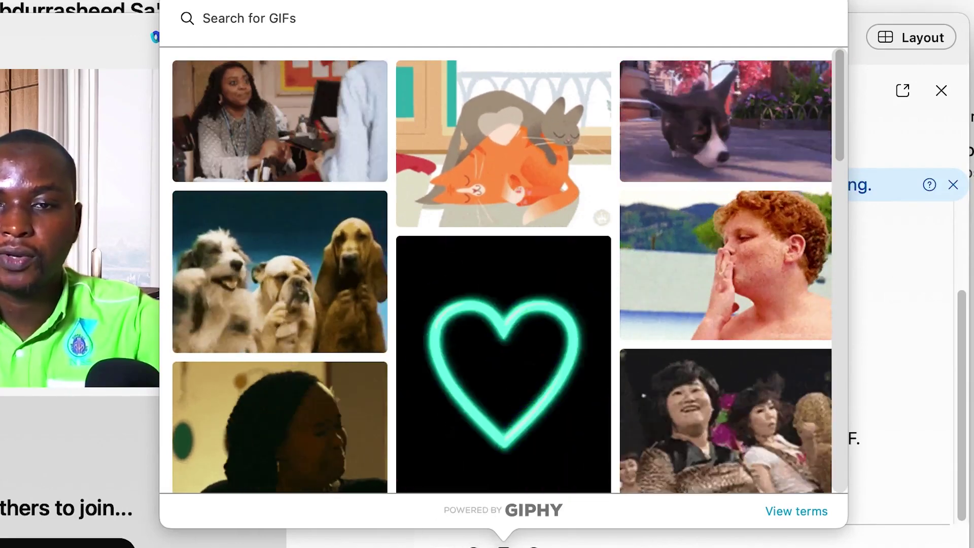
key("Escape")
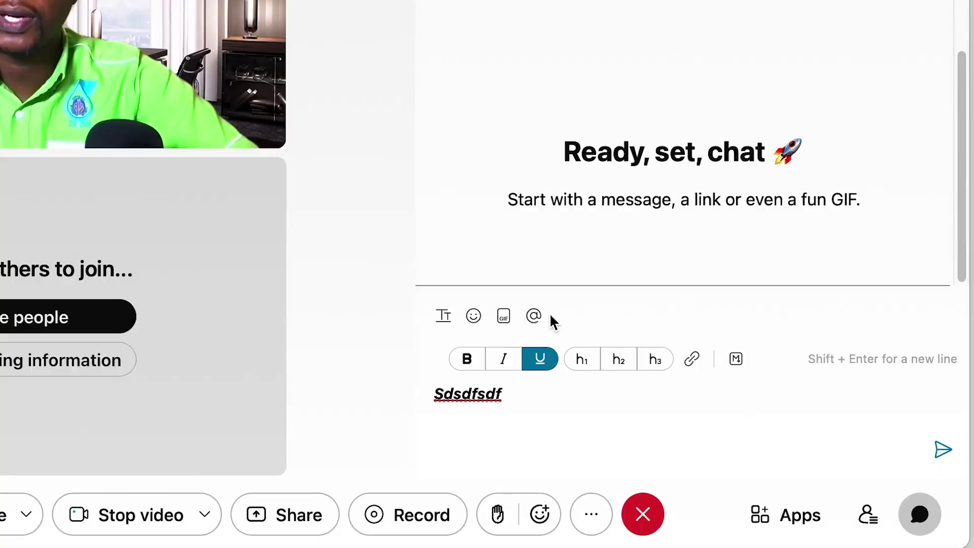
Add an @ mention sign to the message, send it to everyone, and view the sent message's additional actions.
left_click(542, 312)
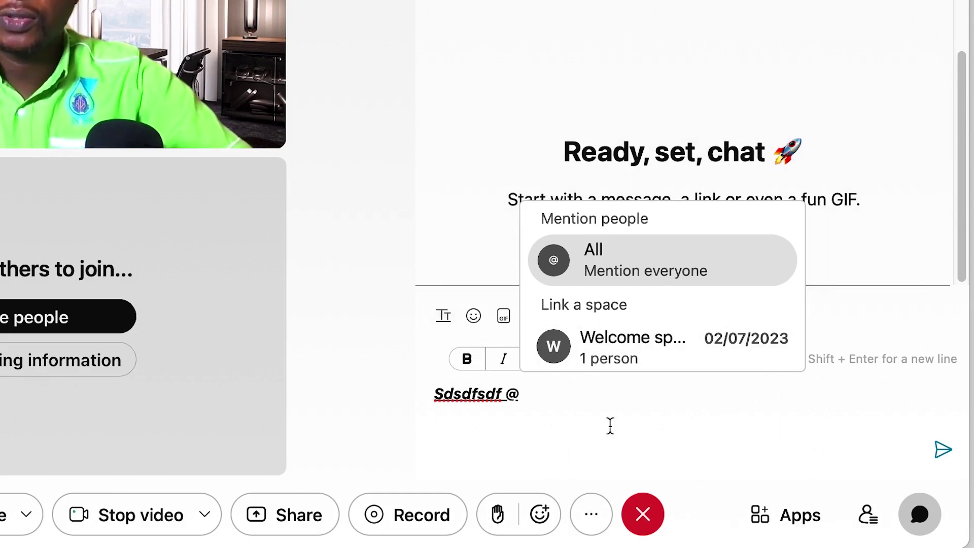
left_click(944, 451)
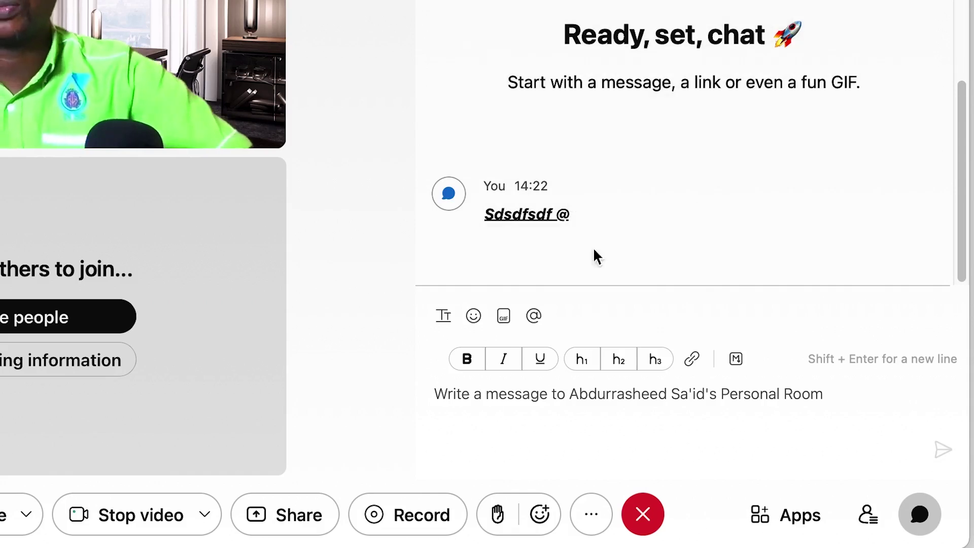
mouse_move(589, 175)
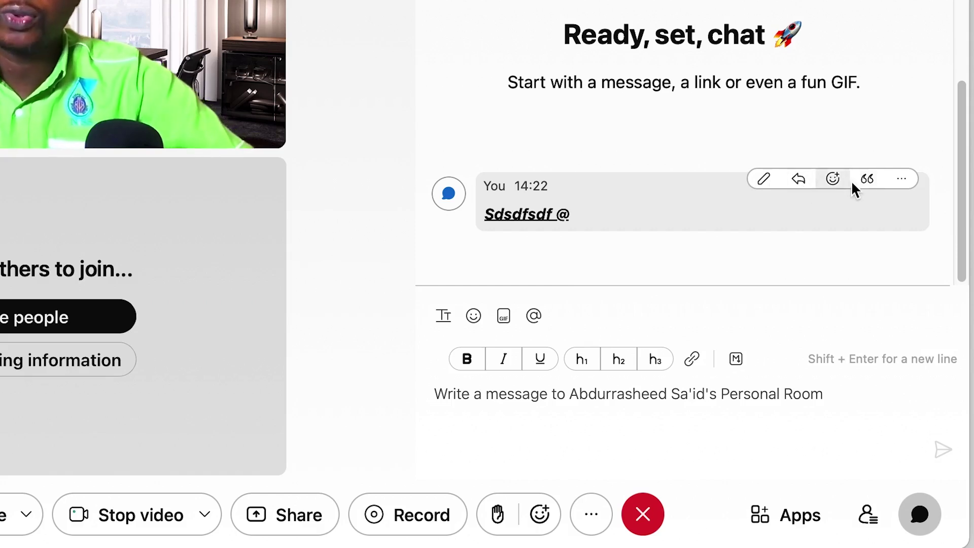
left_click(904, 181)
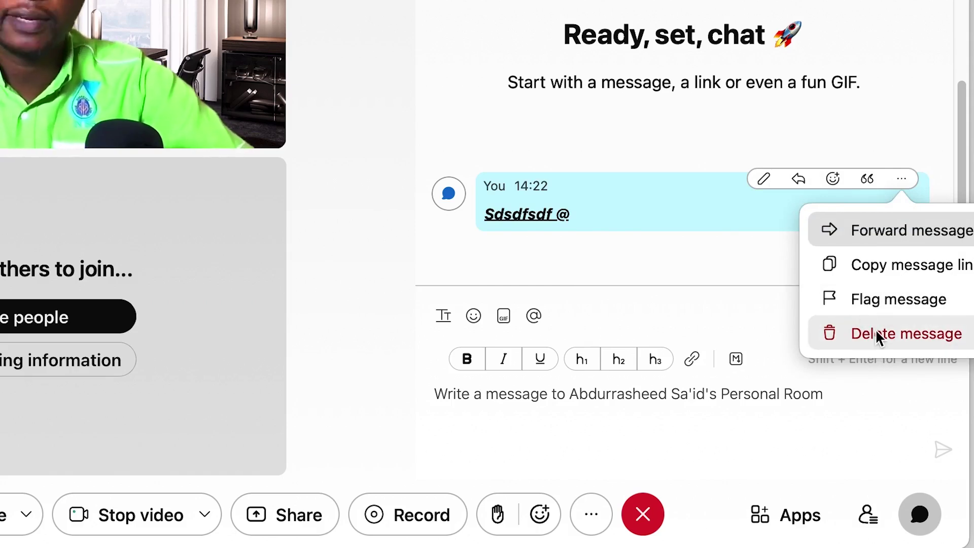
left_click(785, 279)
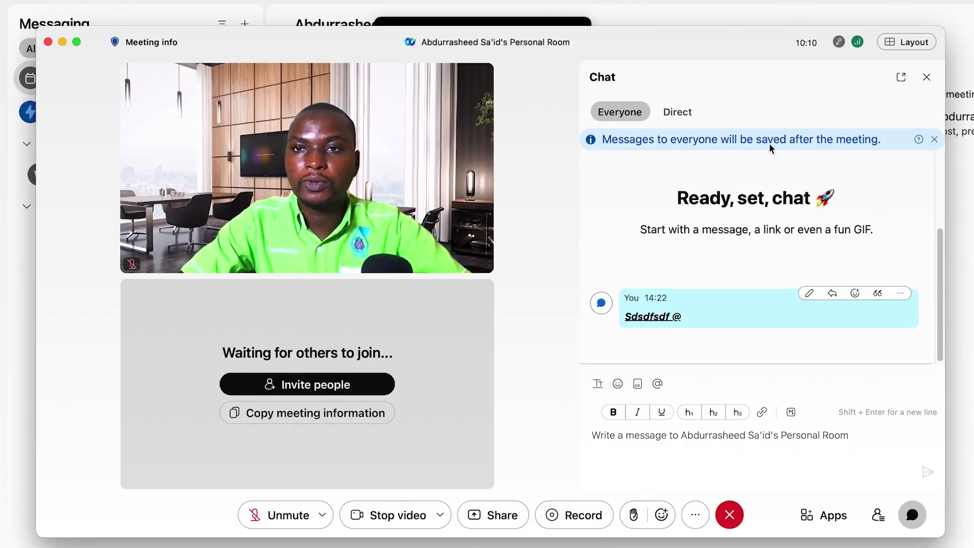
View the meeting layout choices and their display options, and close them without changes.
left_click(900, 40)
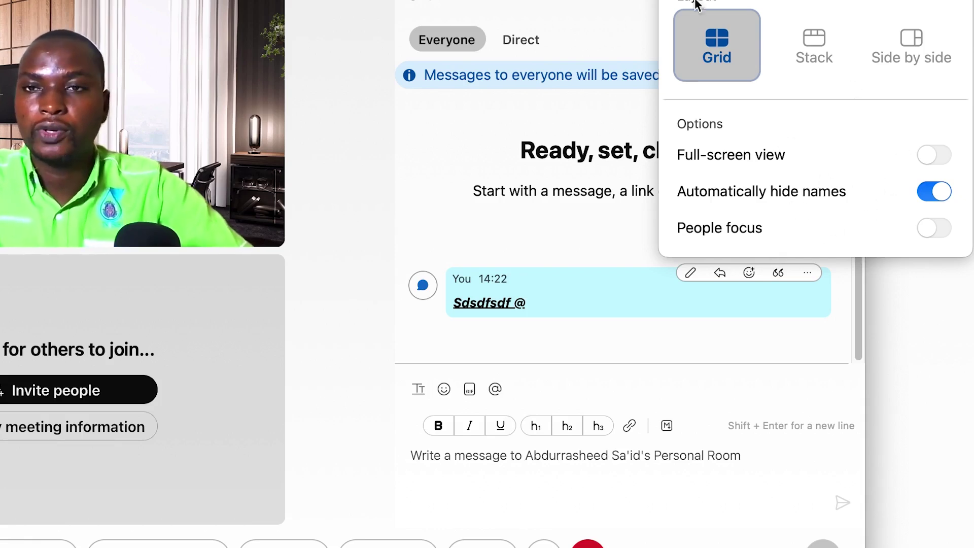
left_click(830, 1)
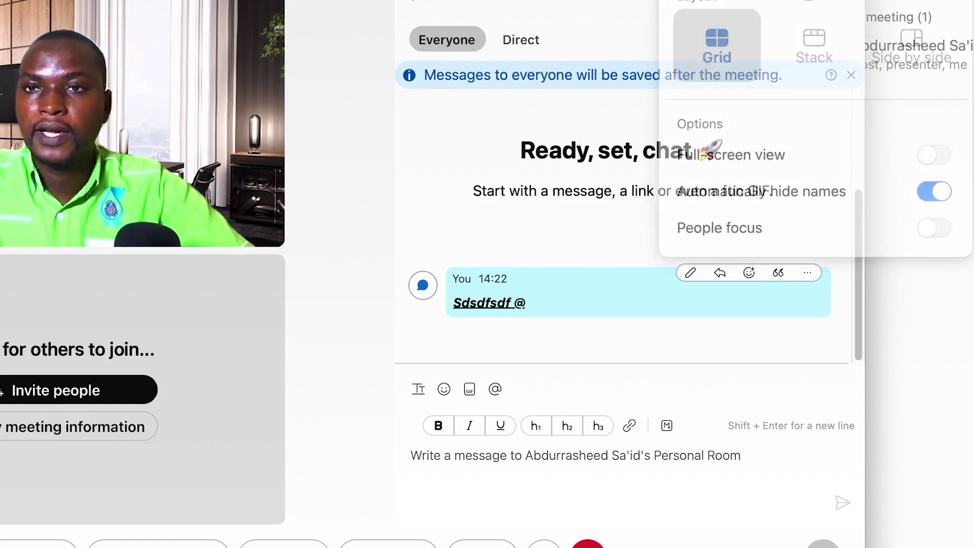
mouse_move(800, 1)
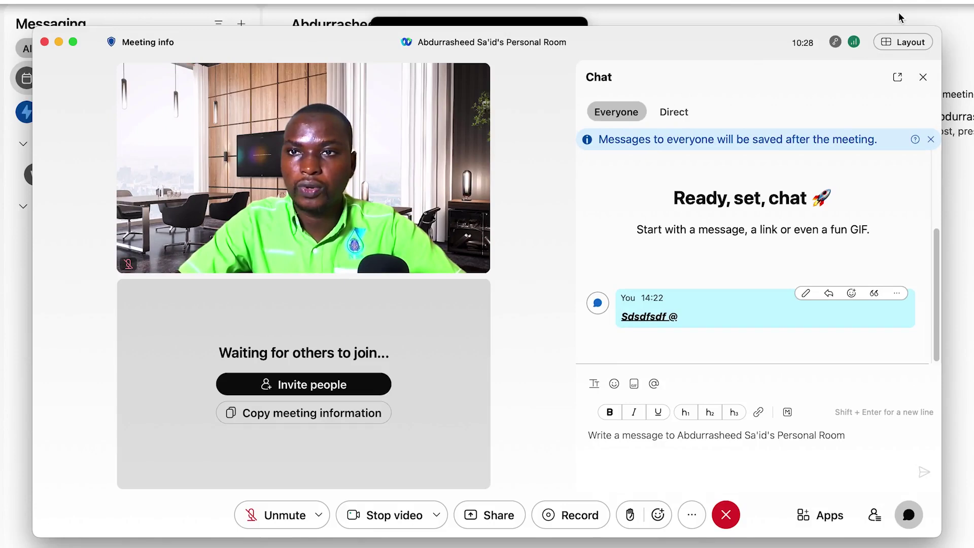
mouse_move(856, 45)
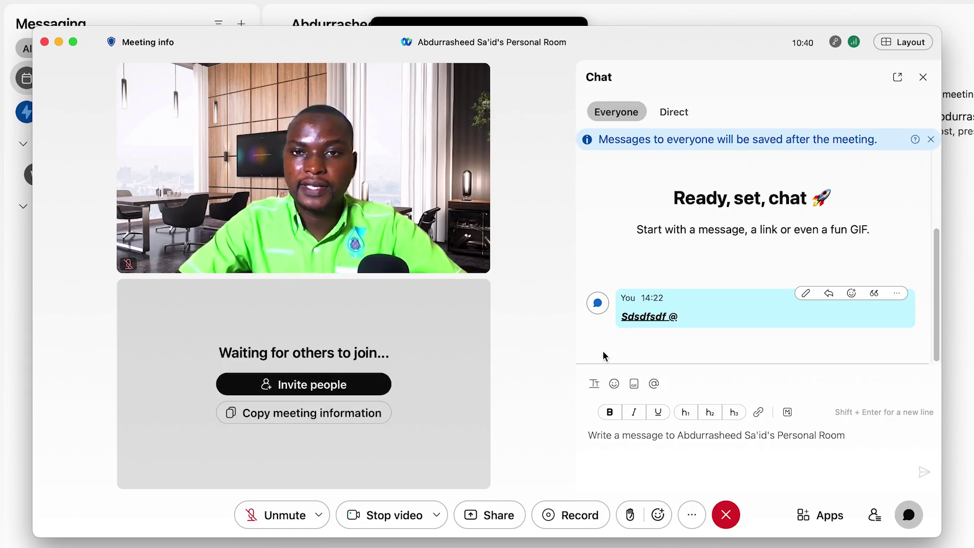
Hide the meeting chat and view the general meeting information, closing it after review.
left_click(910, 515)
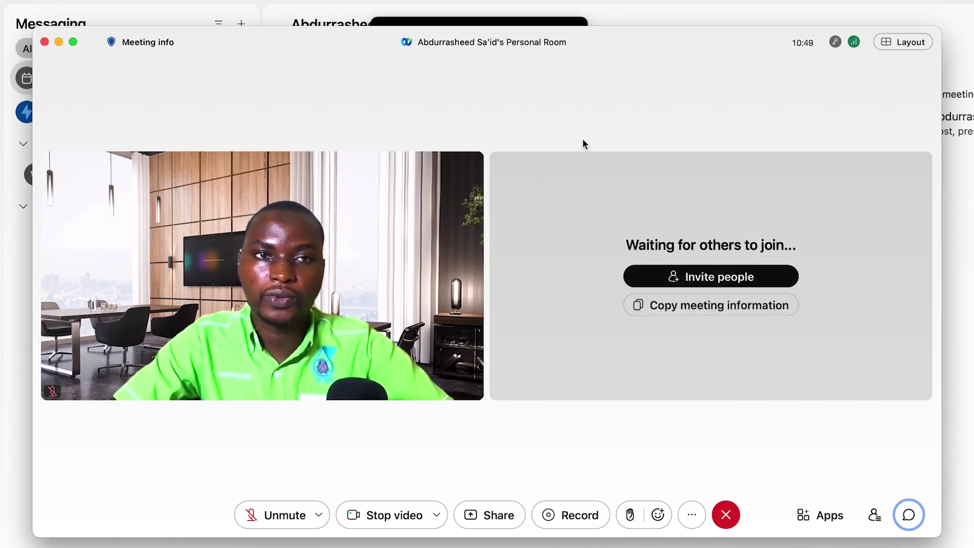
left_click(143, 45)
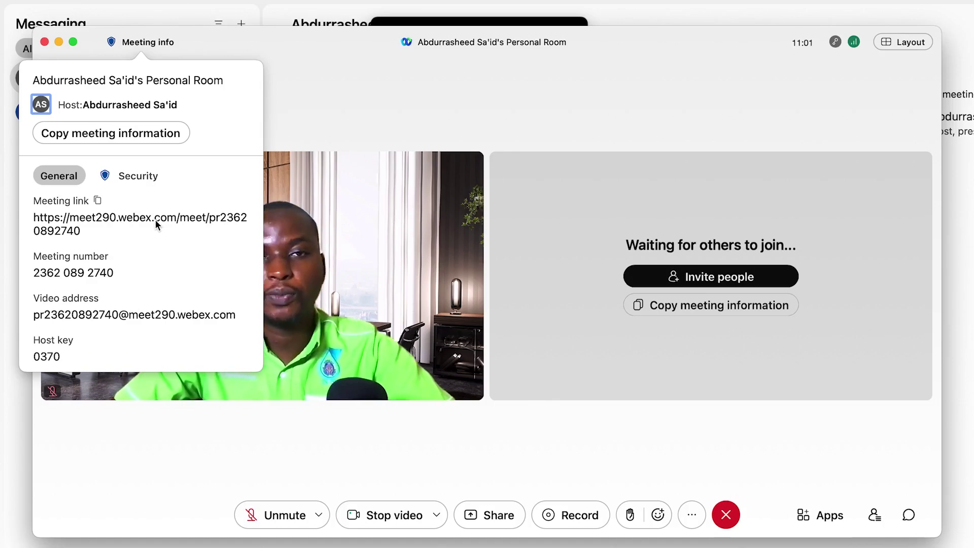
left_click(343, 68)
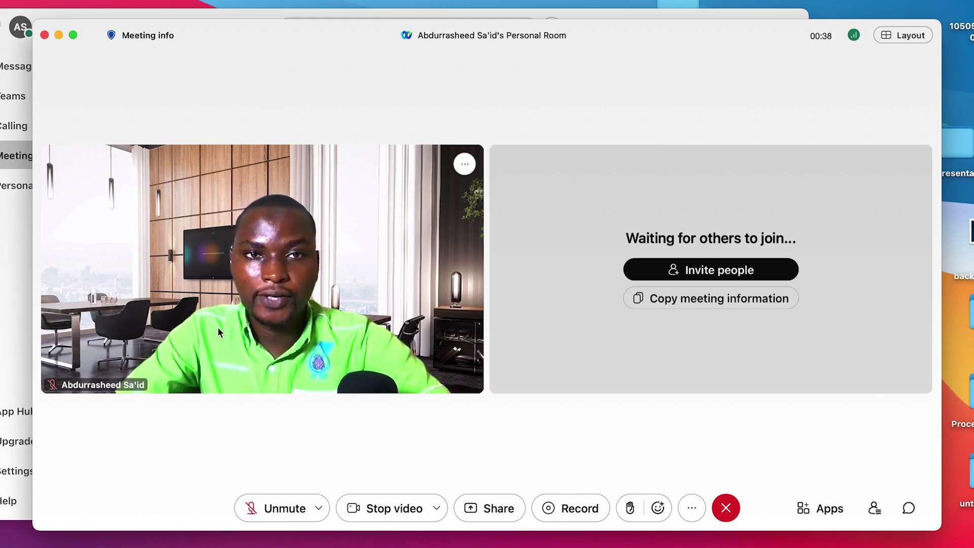
End the Personal Room meeting.
left_click(726, 509)
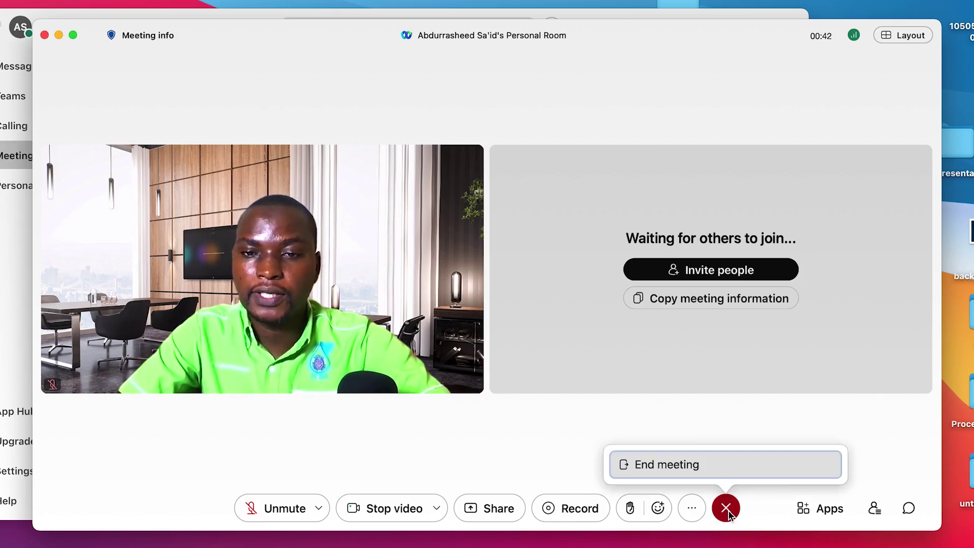
left_click(710, 465)
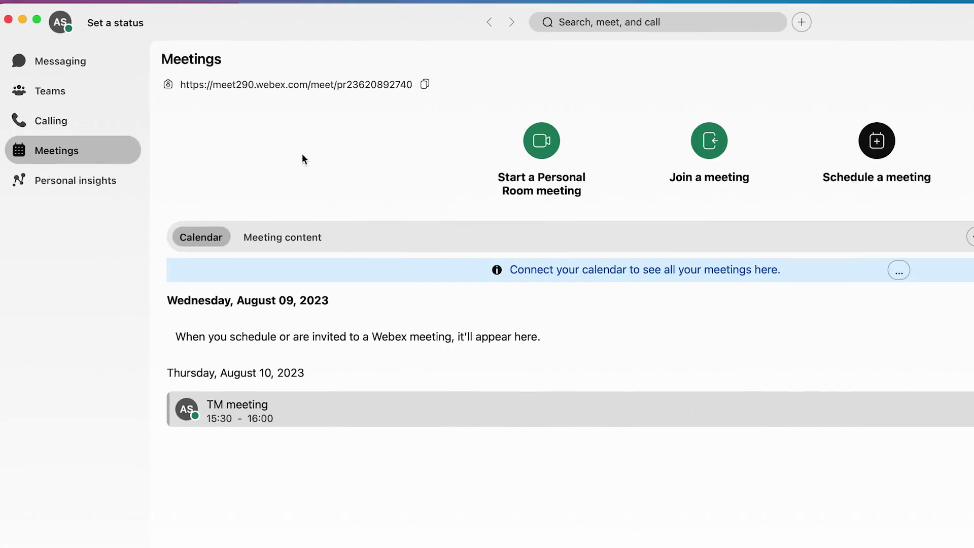
View the account profile options and the availability choices, and close them without changes.
left_click(60, 28)
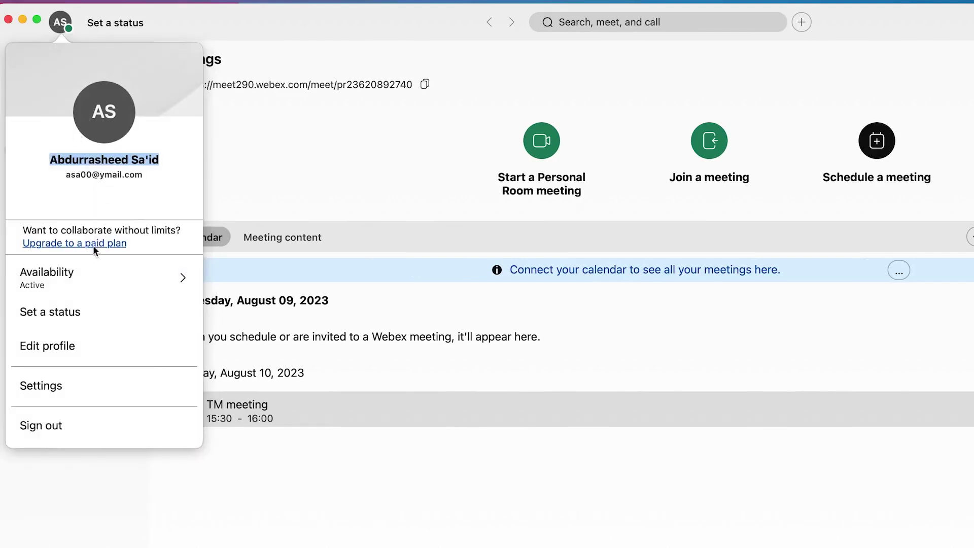
left_click(92, 278)
left_click(626, 501)
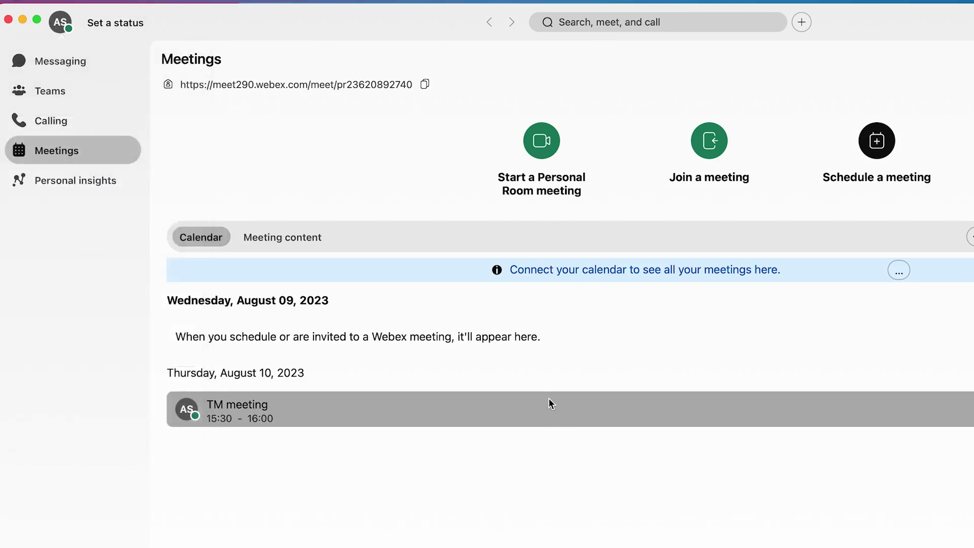